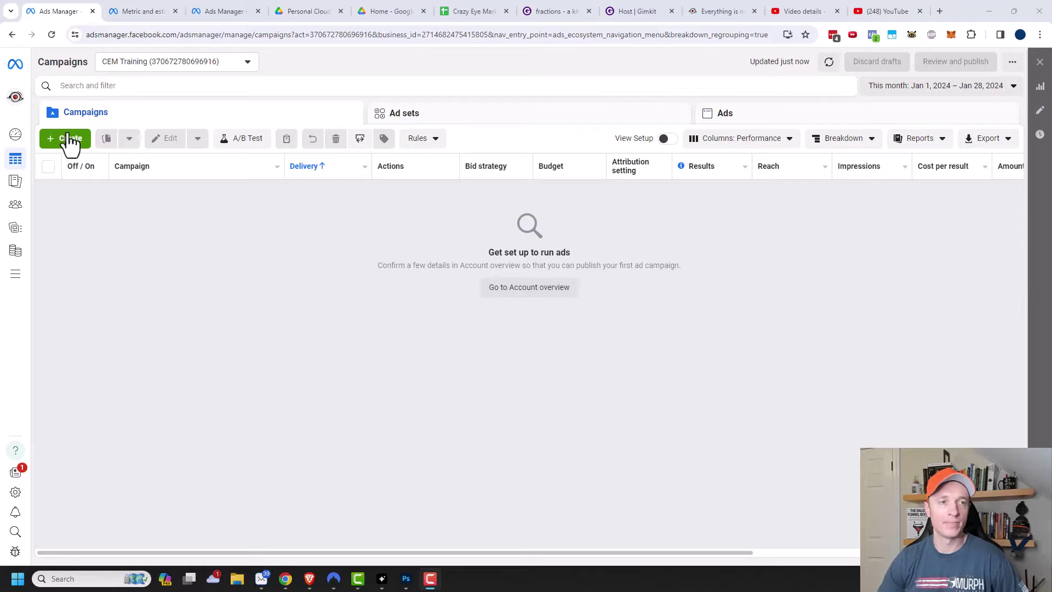
# - Create an auction campaign with the Sales objective and manual sales setup, and turn off its use of a catalog
pyautogui.click(66, 141)
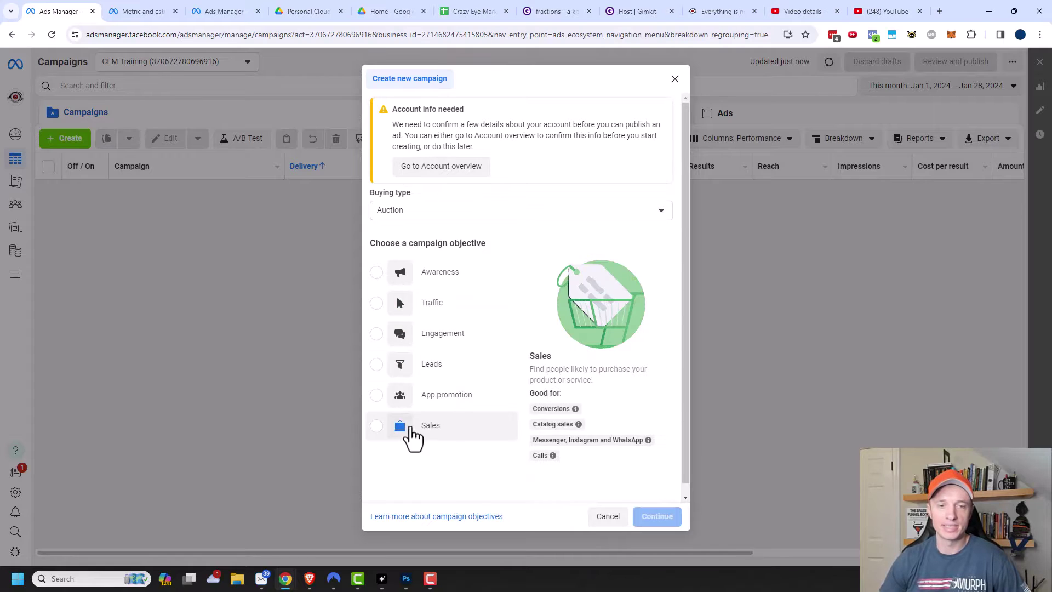
pyautogui.click(430, 424)
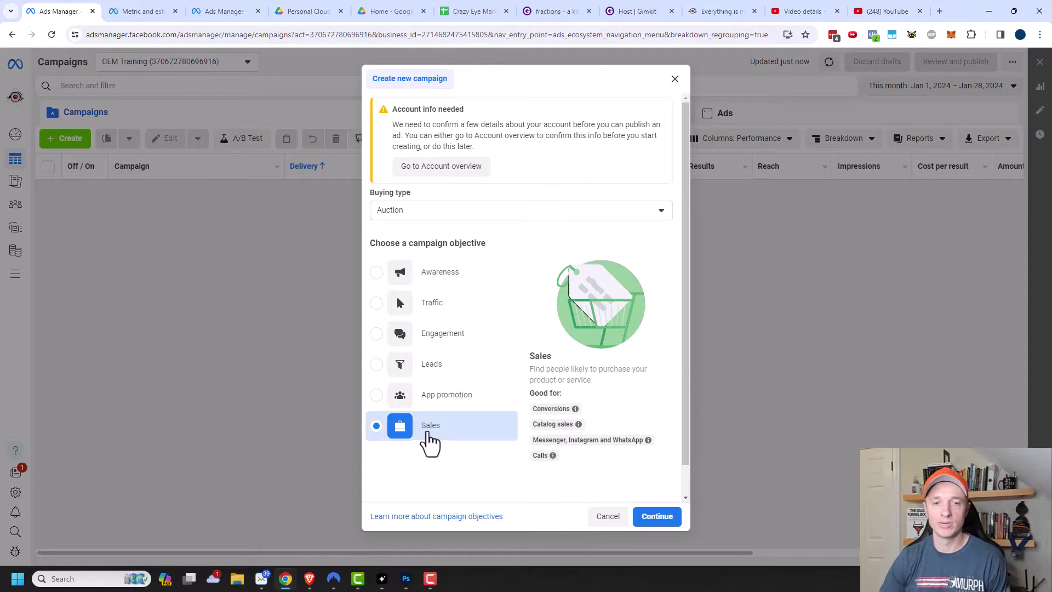
pyautogui.click(660, 517)
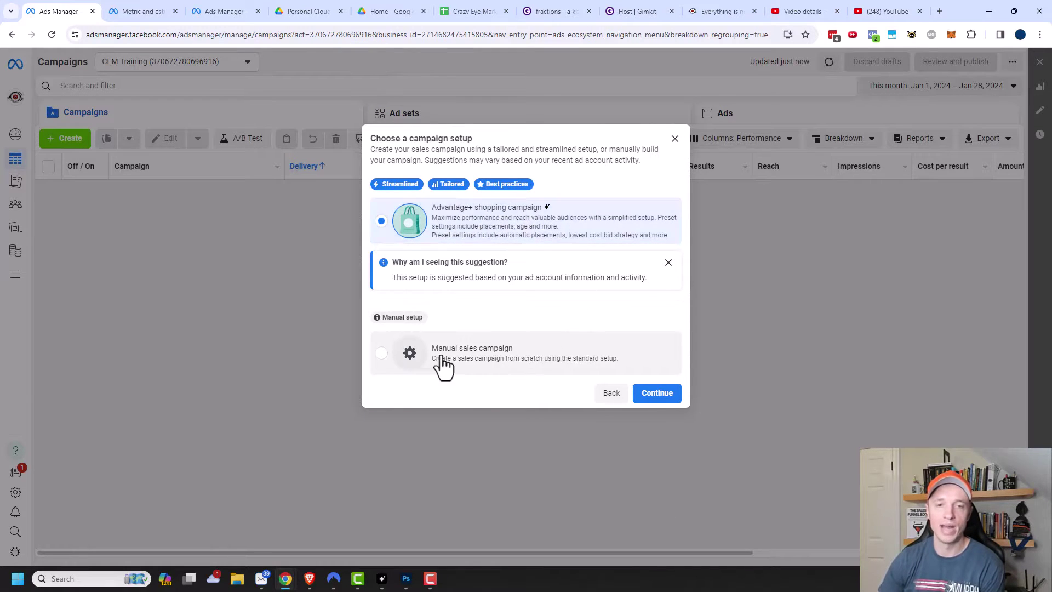
pyautogui.click(464, 351)
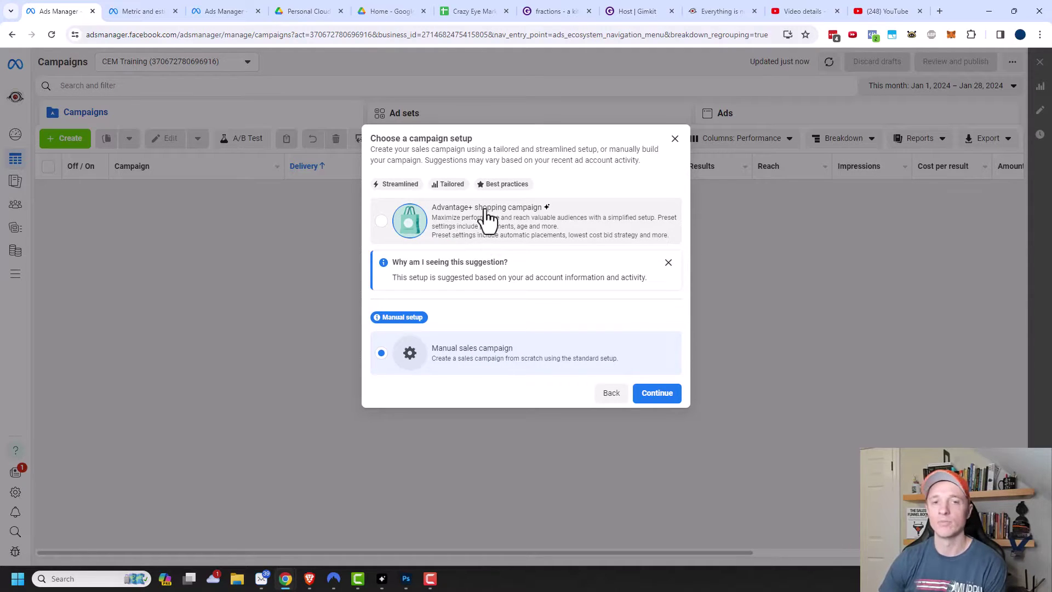
pyautogui.click(666, 396)
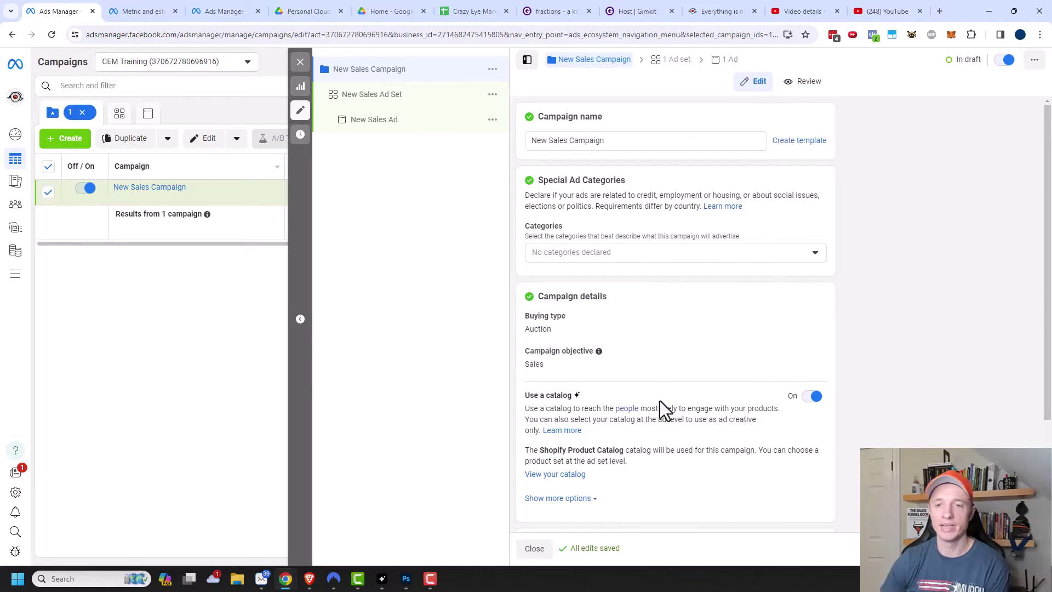
pyautogui.click(811, 397)
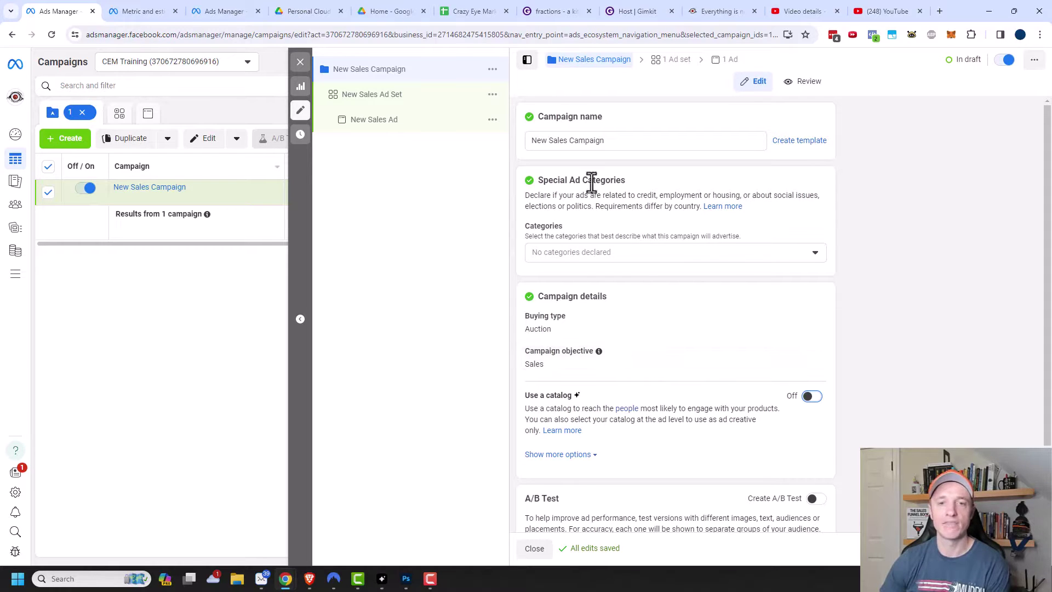
# - Enable the name template for the new sales ad set and open the template settings for editing
pyautogui.click(378, 100)
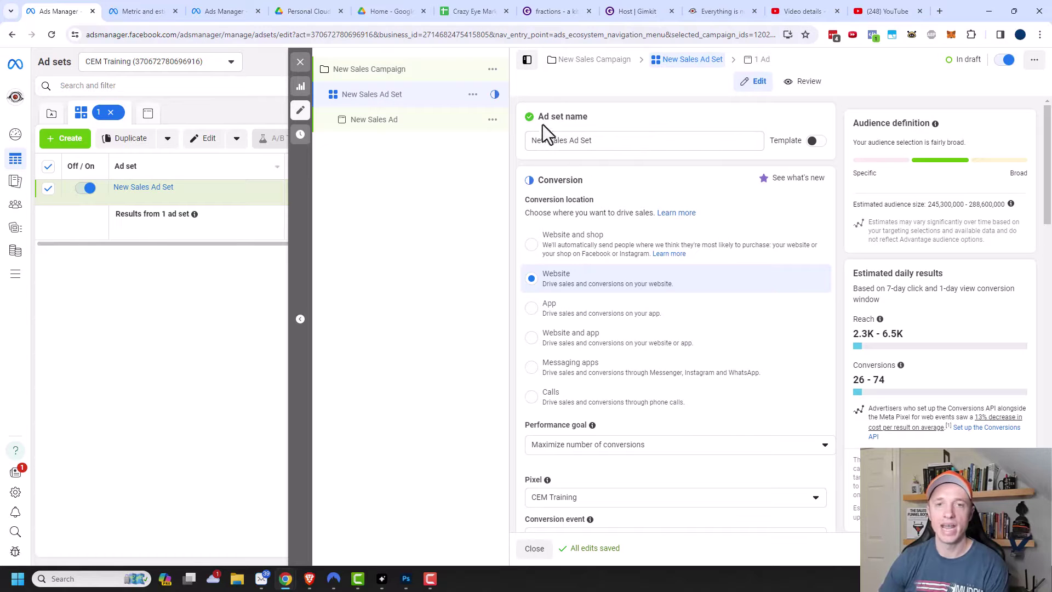
pyautogui.tripleClick(620, 140)
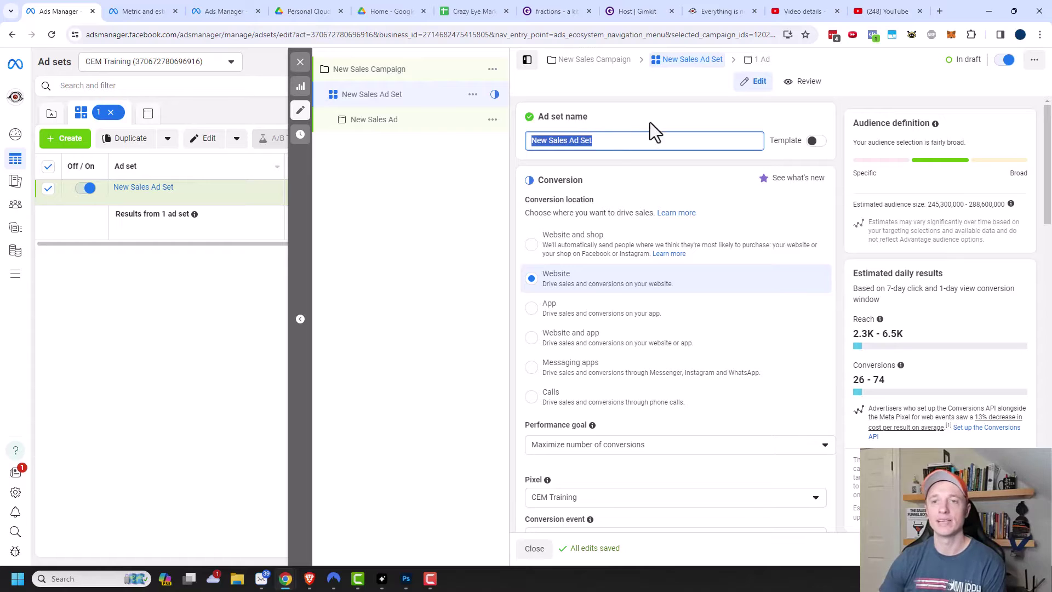
pyautogui.click(813, 144)
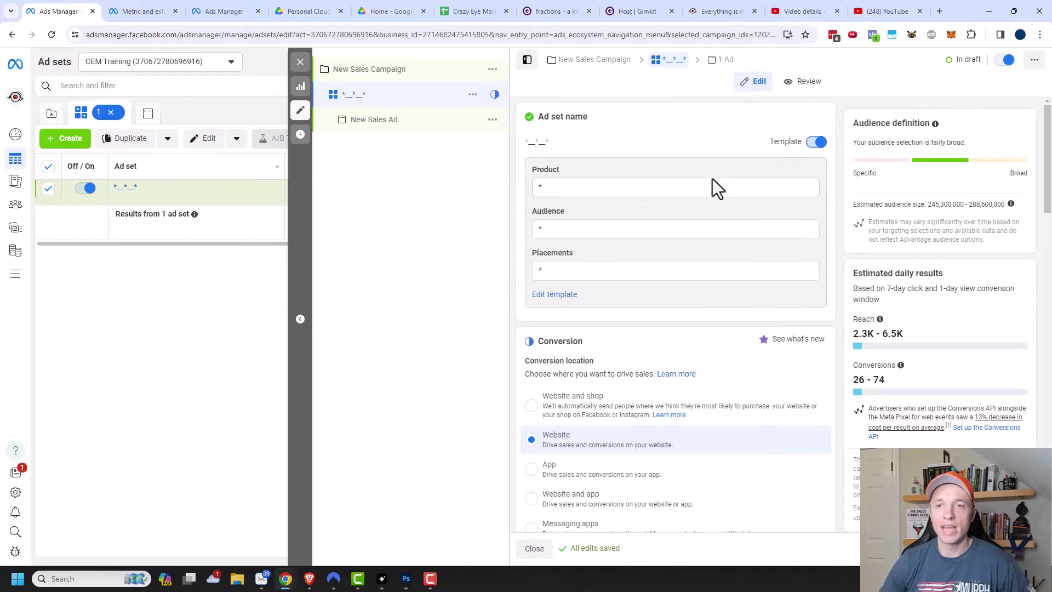
pyautogui.click(563, 296)
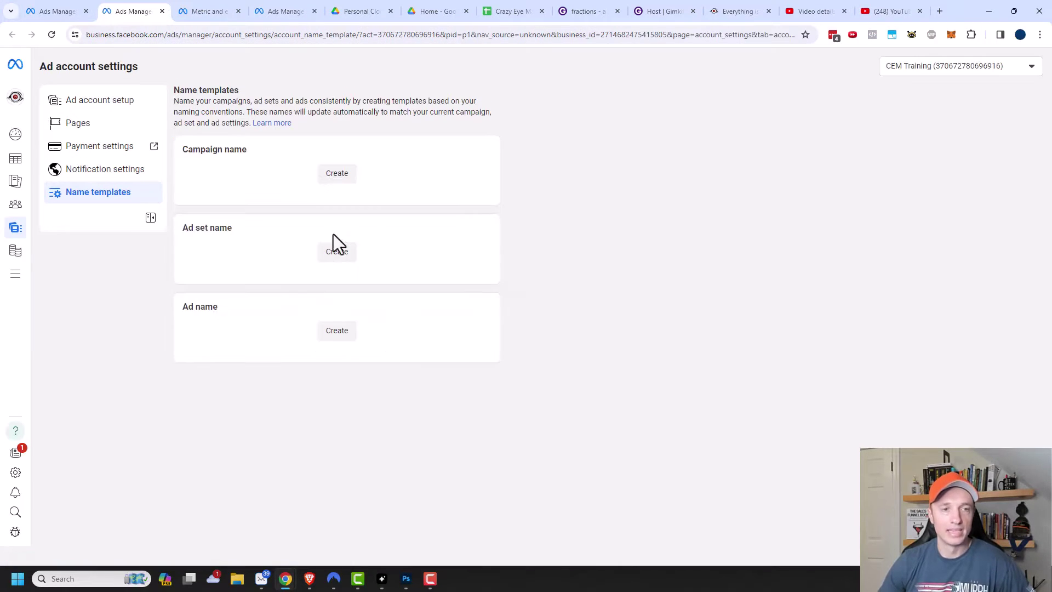
# - Start an ad set name template with an open text field named Product
pyautogui.click(338, 253)
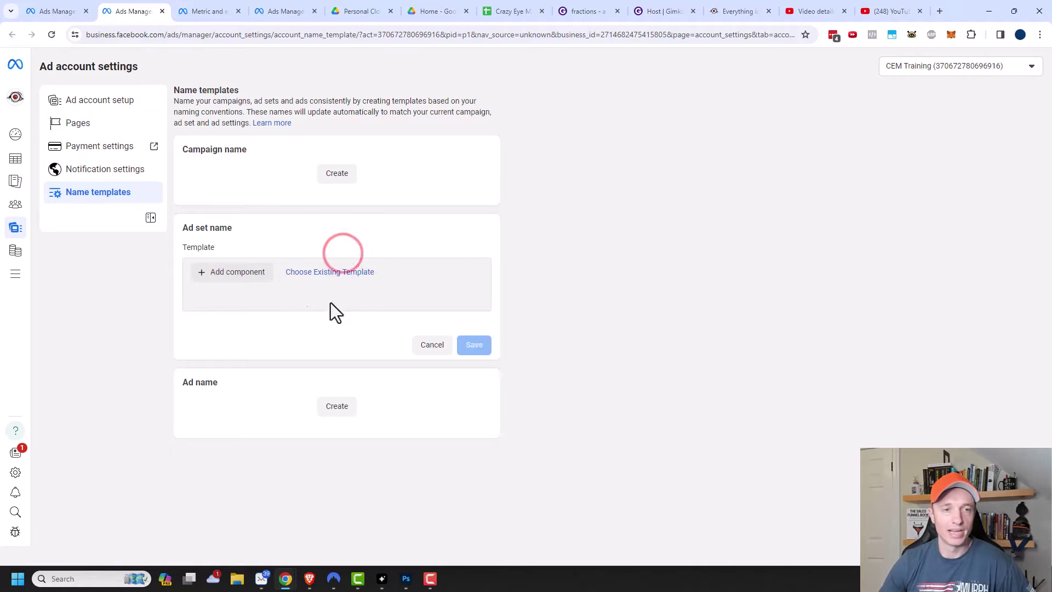
pyautogui.click(239, 285)
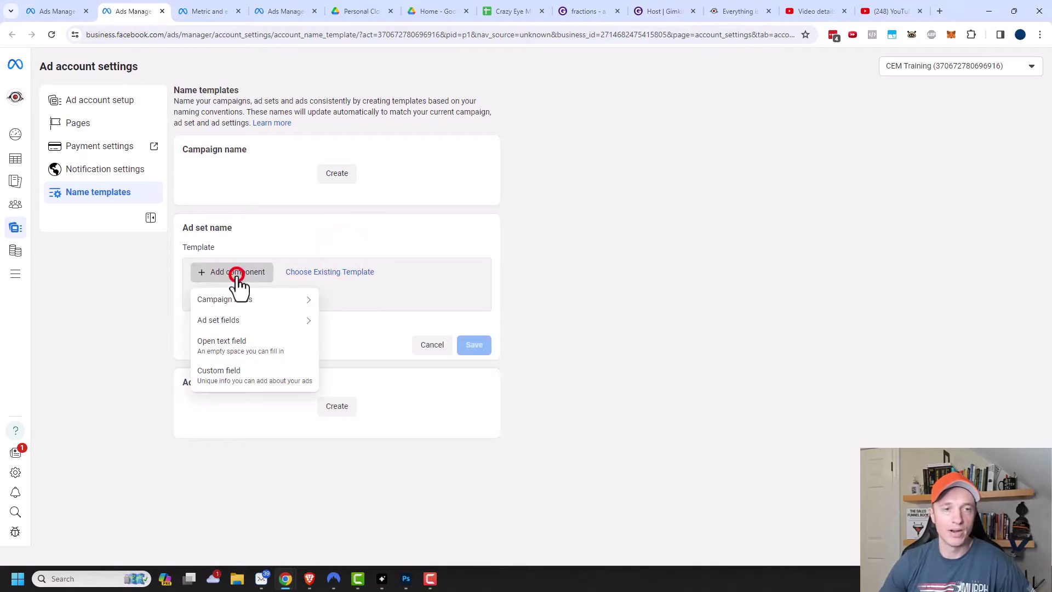
pyautogui.click(233, 284)
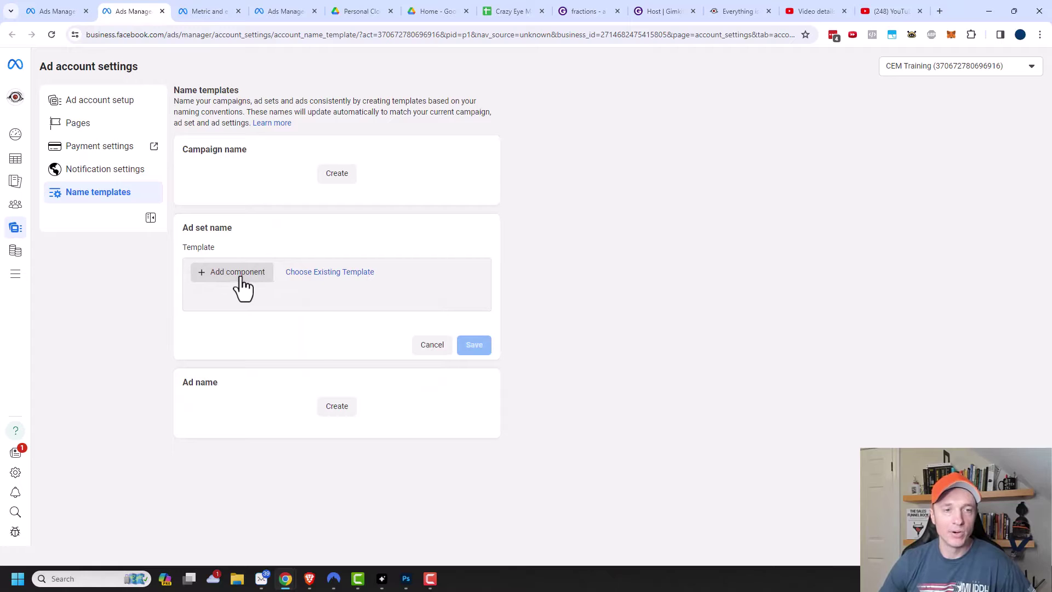
pyautogui.click(243, 285)
pyautogui.moveTo(245, 306)
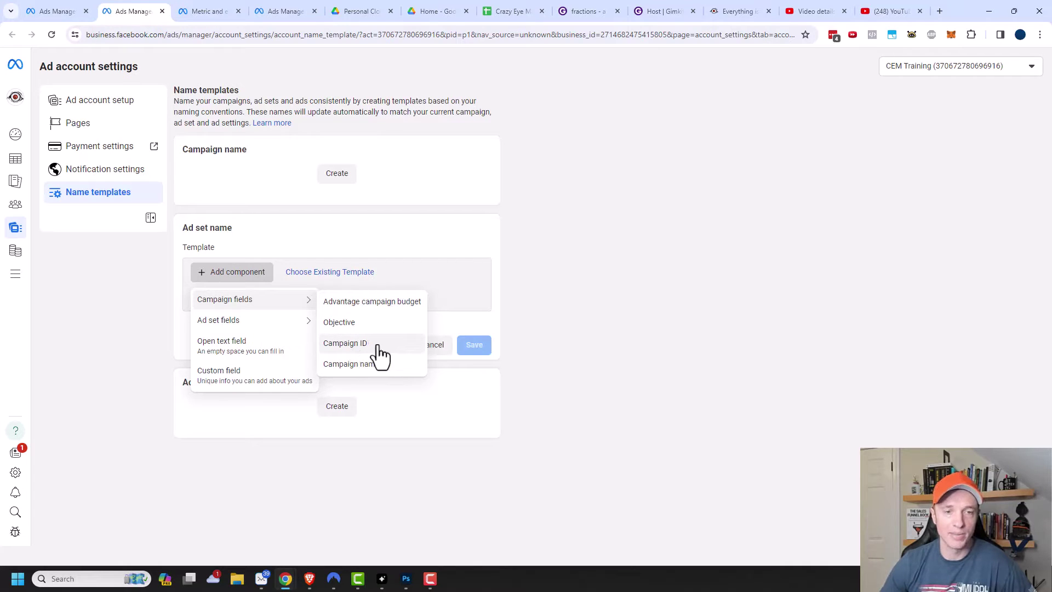
pyautogui.moveTo(268, 323)
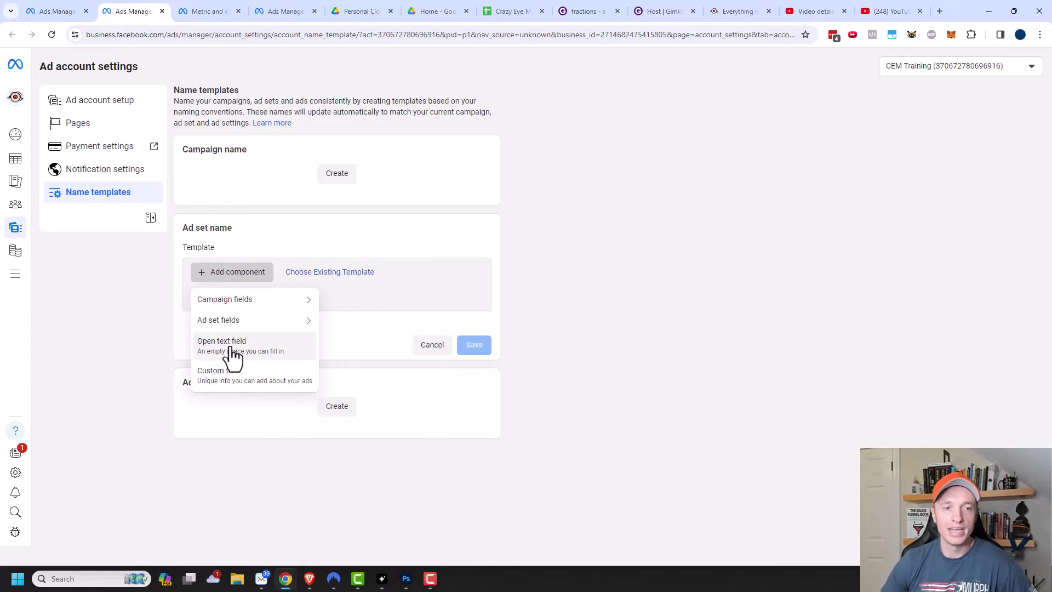
pyautogui.click(255, 361)
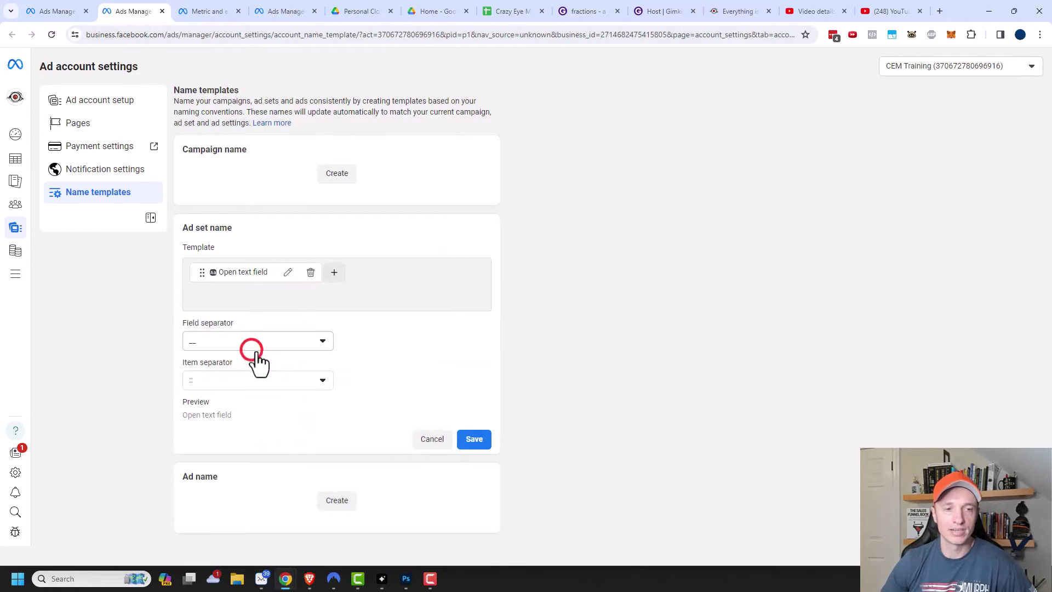
pyautogui.click(288, 273)
pyautogui.click(276, 325)
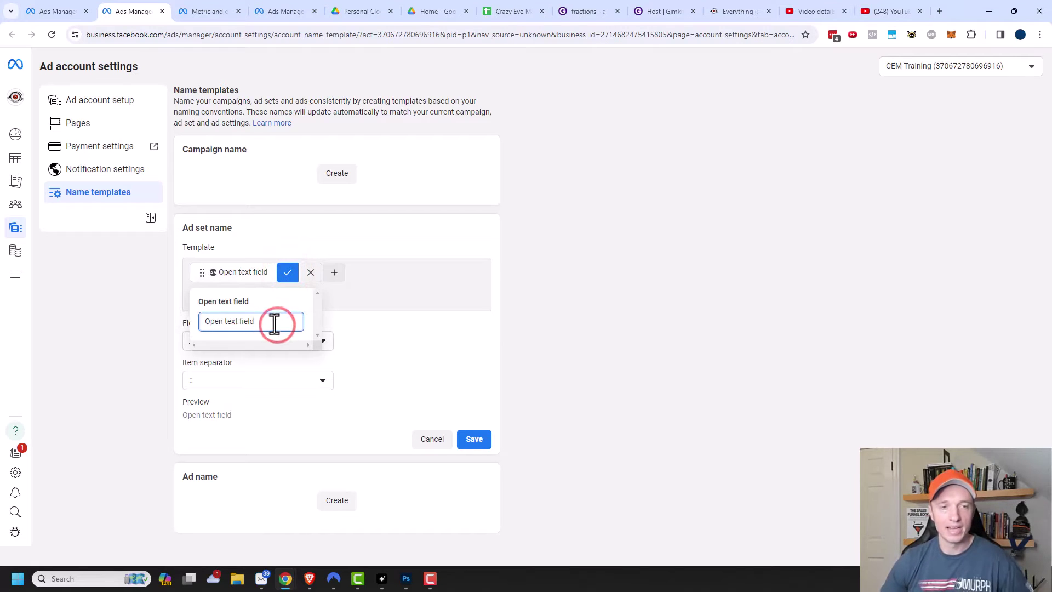
pyautogui.moveTo(275, 324); pyautogui.dragTo(195, 324)
pyautogui.write('Product')
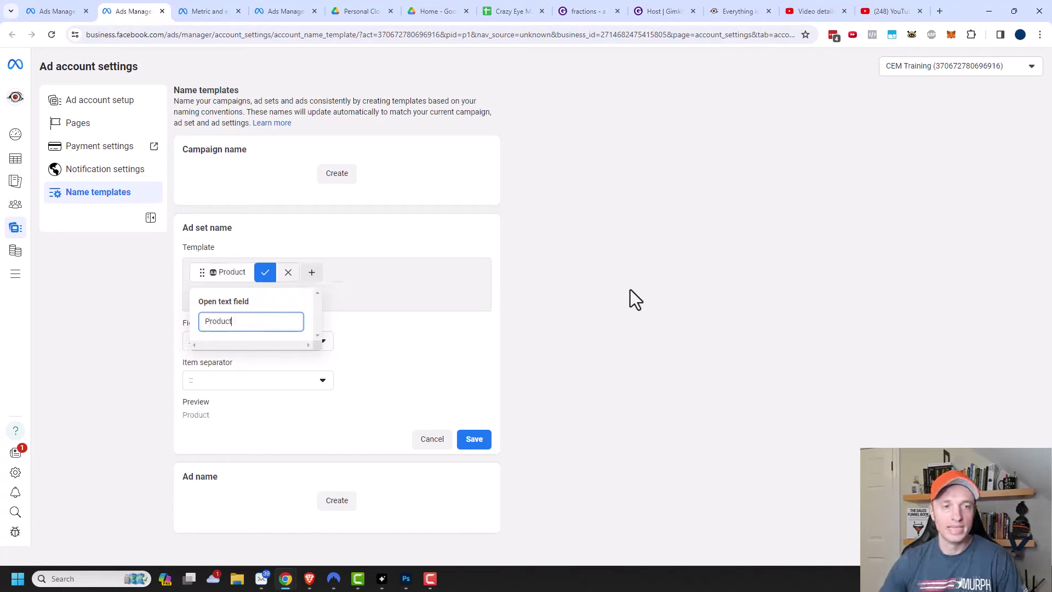
pyautogui.click(265, 273)
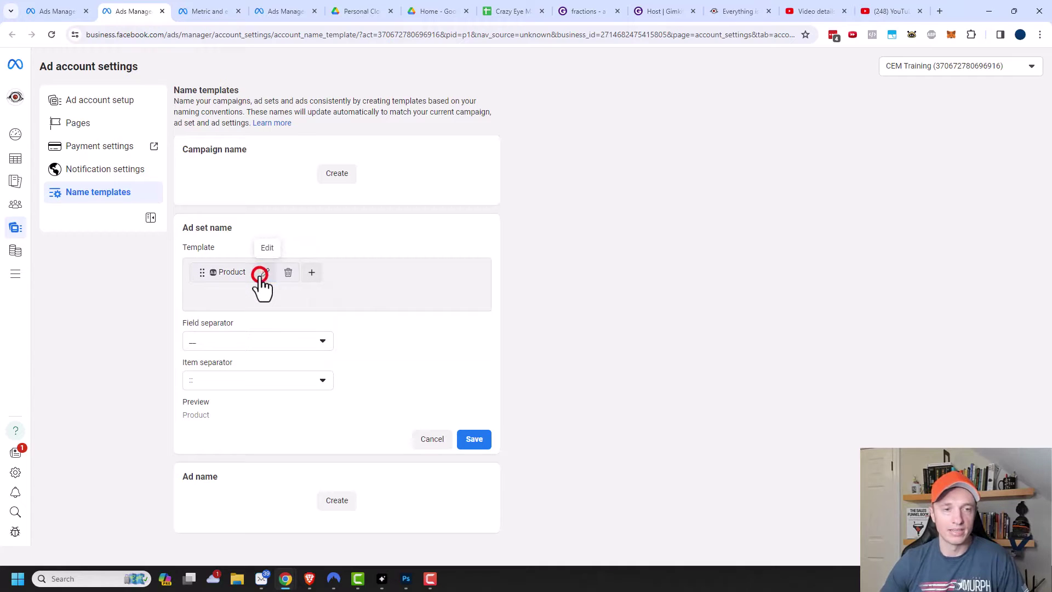
# - Add a second open text field named Audience to the ad set name template
pyautogui.click(312, 273)
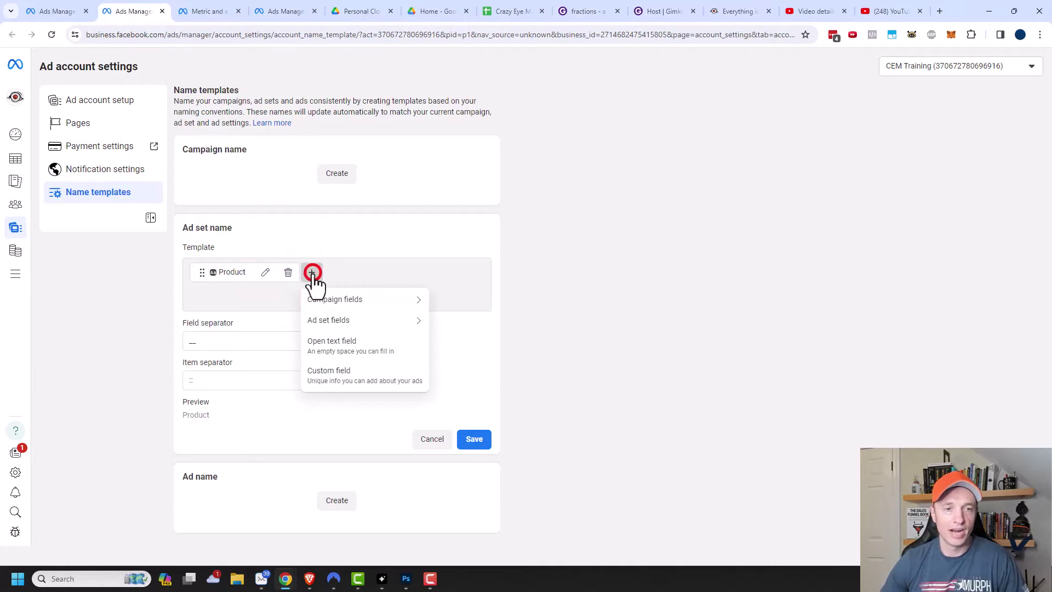
pyautogui.click(353, 351)
pyautogui.click(407, 272)
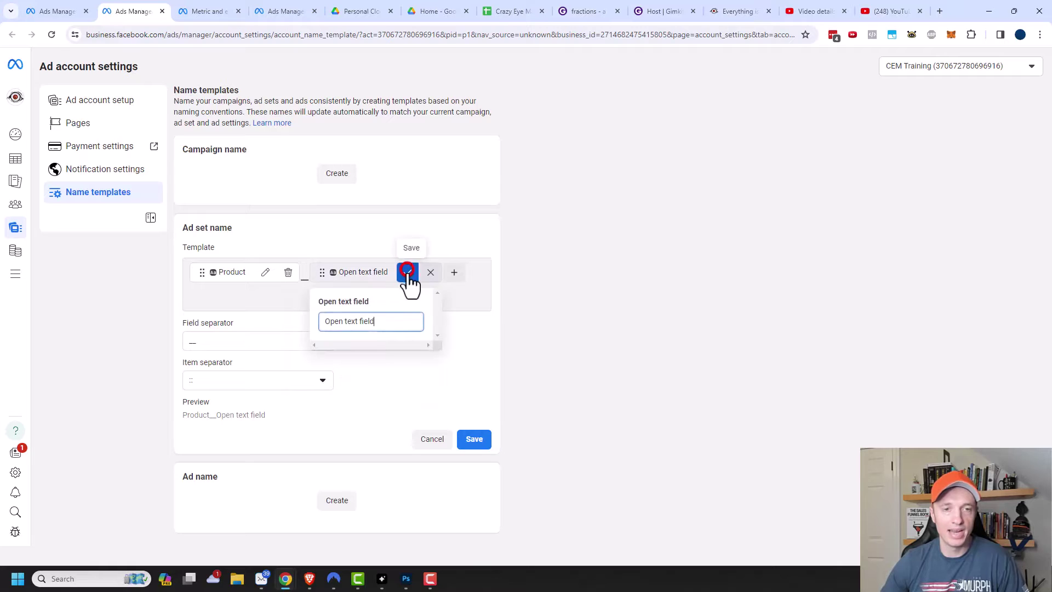
pyautogui.moveTo(388, 320); pyautogui.dragTo(322, 320)
pyautogui.write('Audience')
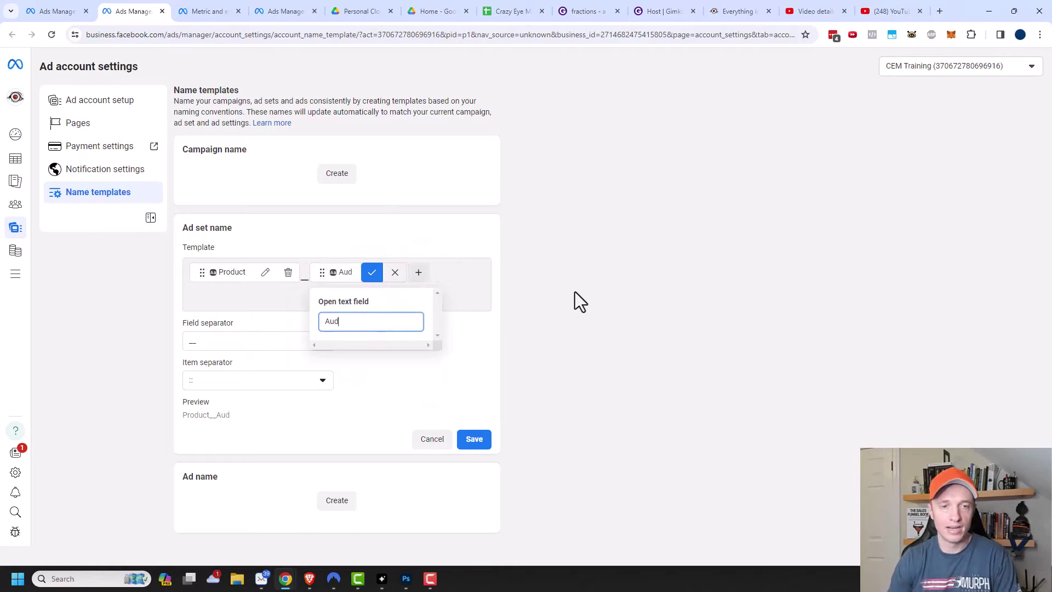
pyautogui.click(390, 273)
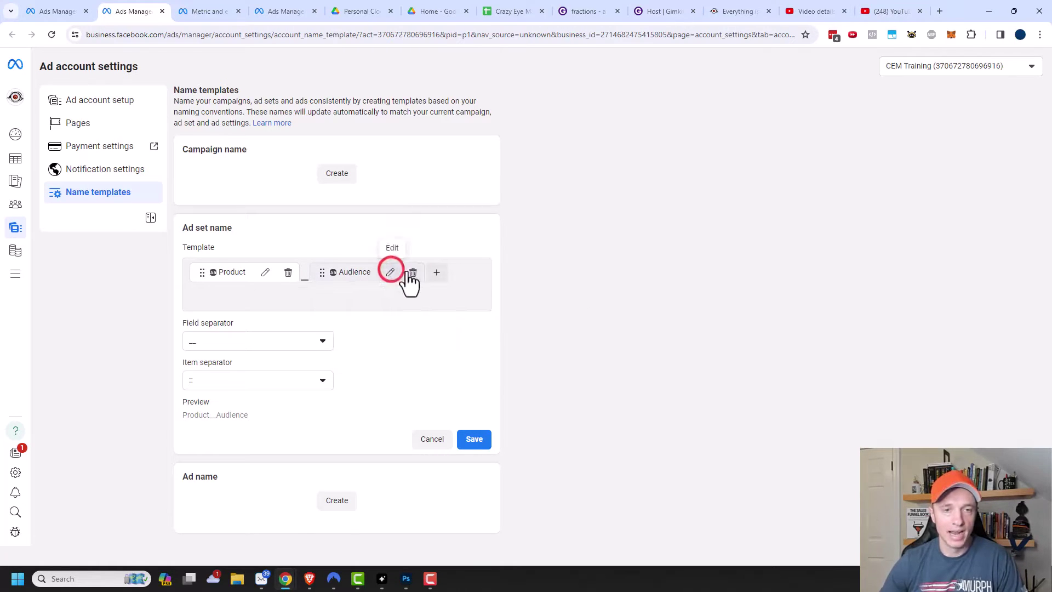
# - Add a third open text field named Placements to the ad set name template
pyautogui.click(435, 272)
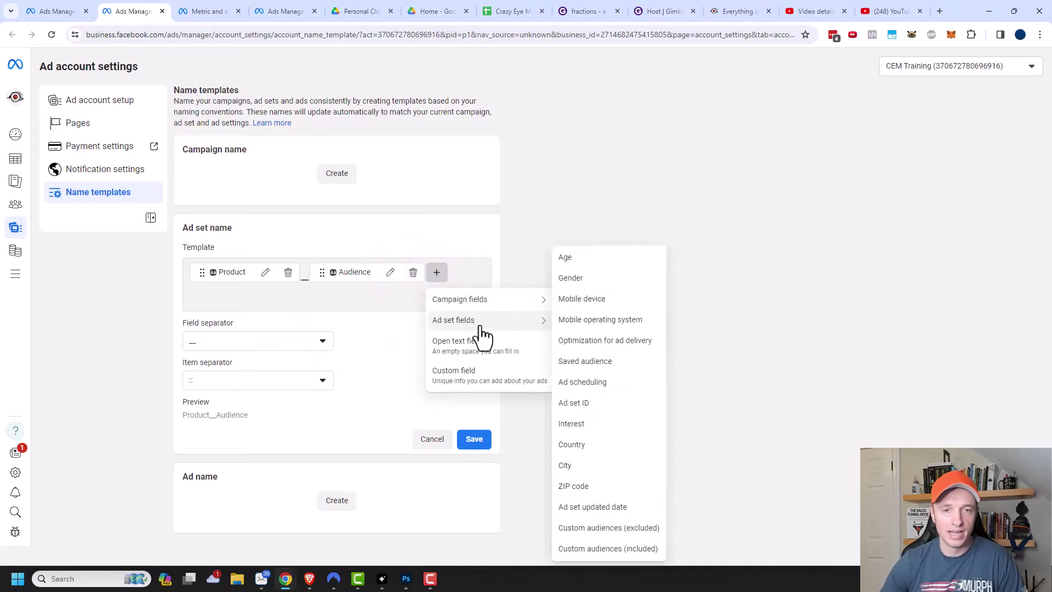
pyautogui.click(471, 350)
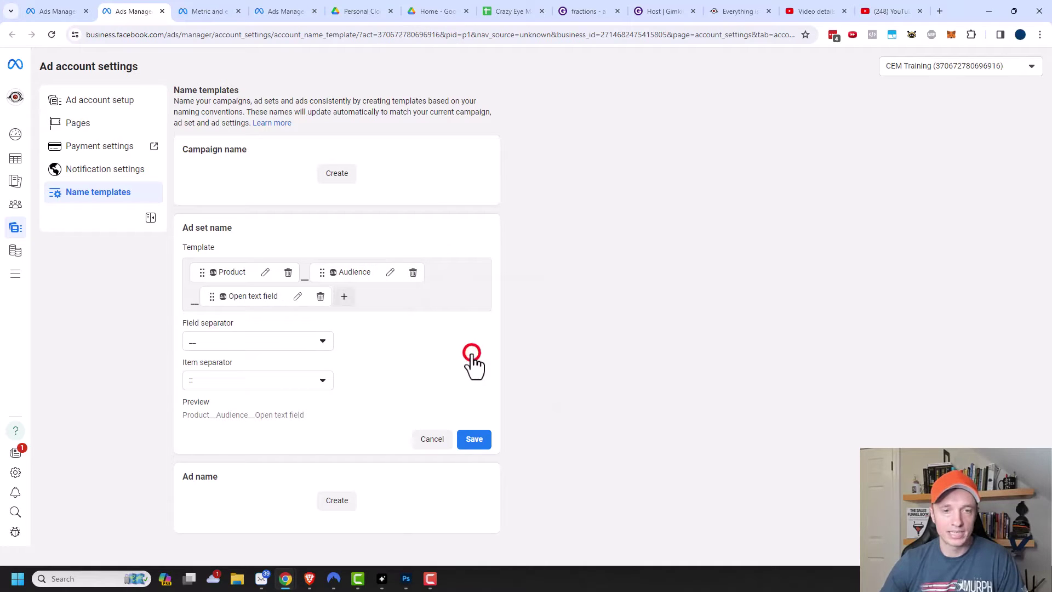
pyautogui.click(297, 296)
pyautogui.moveTo(271, 345); pyautogui.dragTo(209, 348)
pyautogui.write('Placements')
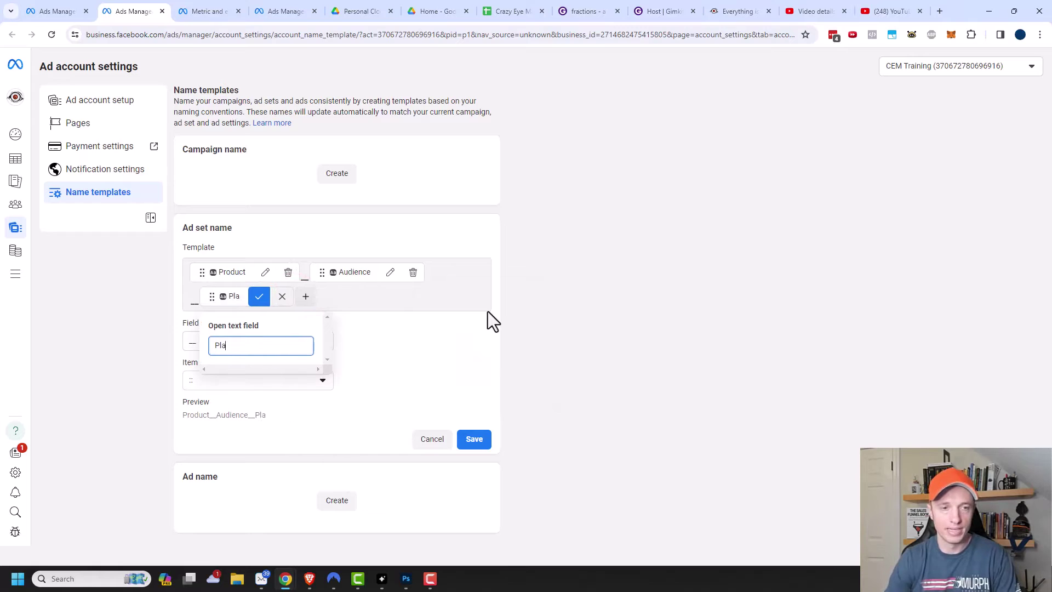
pyautogui.click(290, 297)
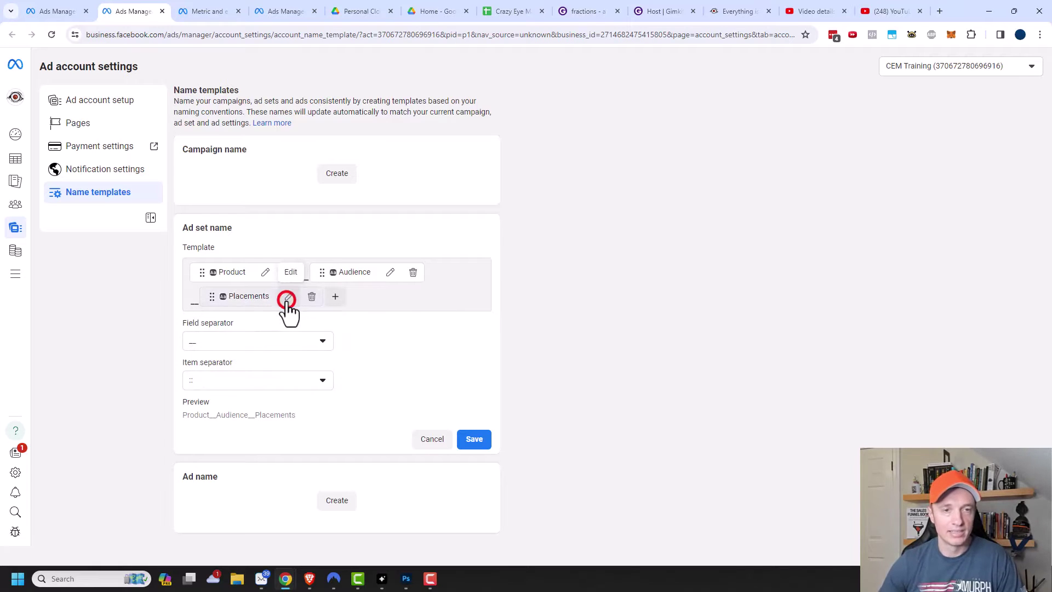
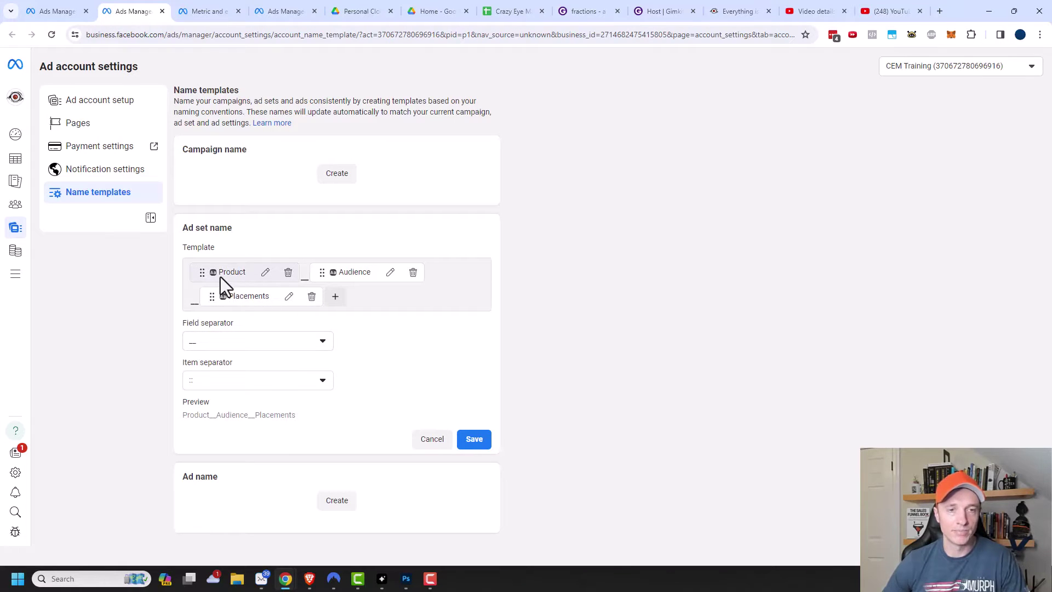
# - Choose __ as the field separator and :: as the item separator for the ad set name template
pyautogui.click(269, 342)
pyautogui.scroll(-3, 277, 269)
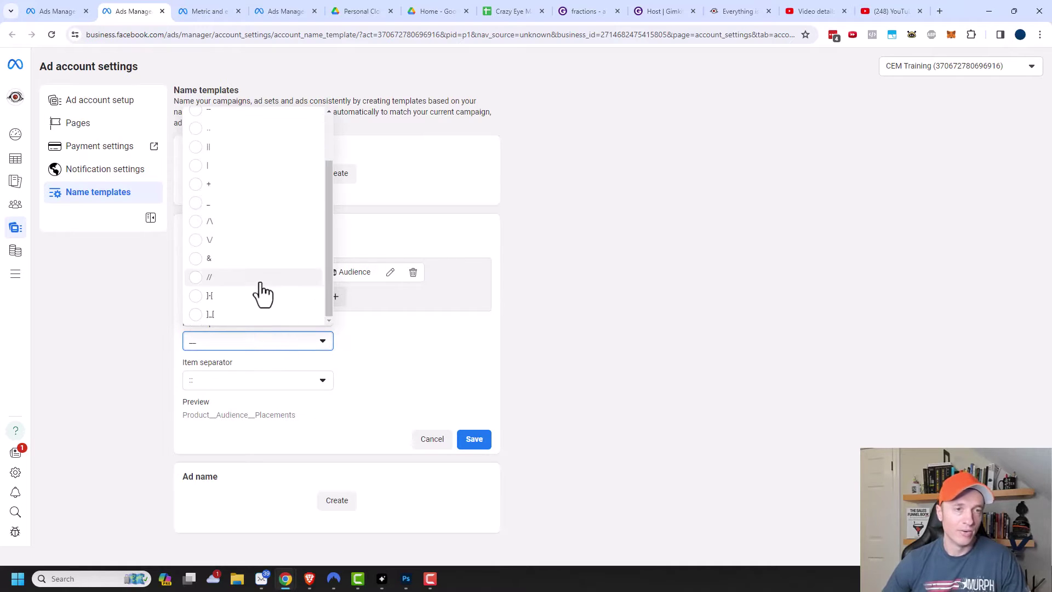
pyautogui.scroll(2, 236, 236)
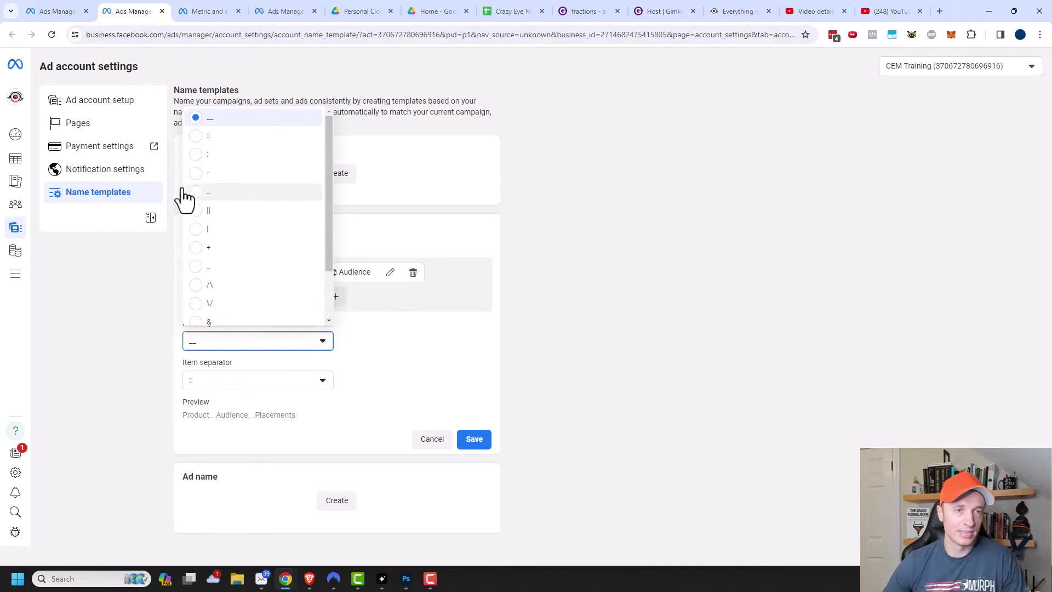
pyautogui.click(197, 122)
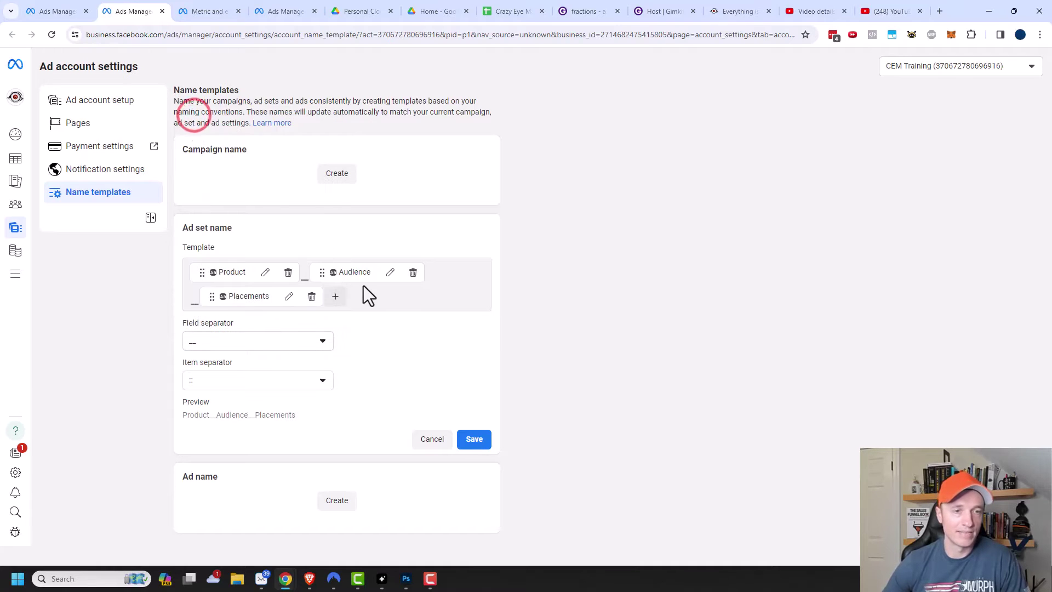
pyautogui.click(265, 395)
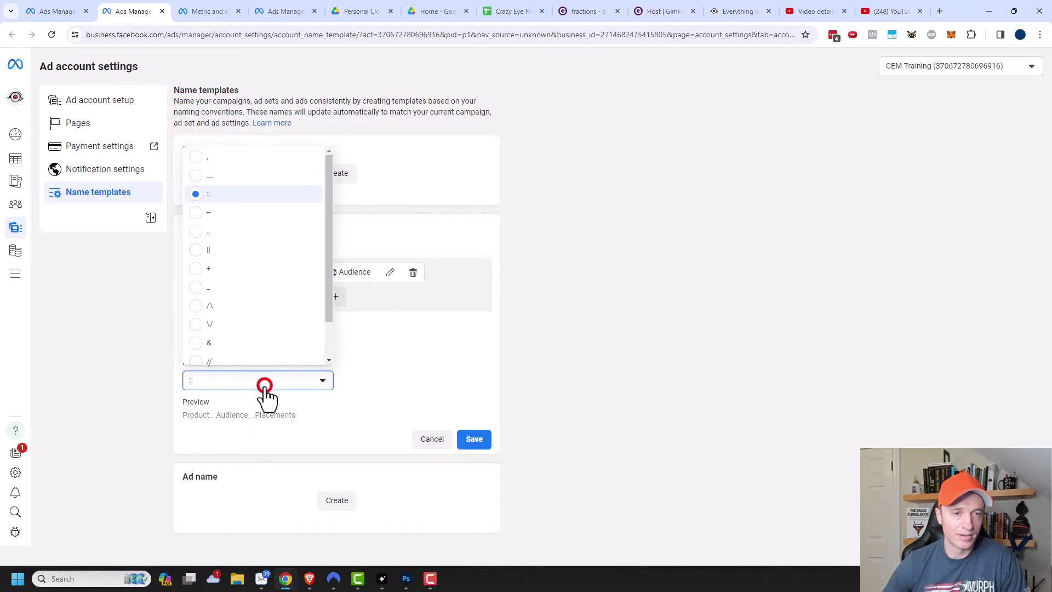
pyautogui.click(234, 194)
# - Append the Interest ad set field after Placements in the ad set name template
pyautogui.click(335, 297)
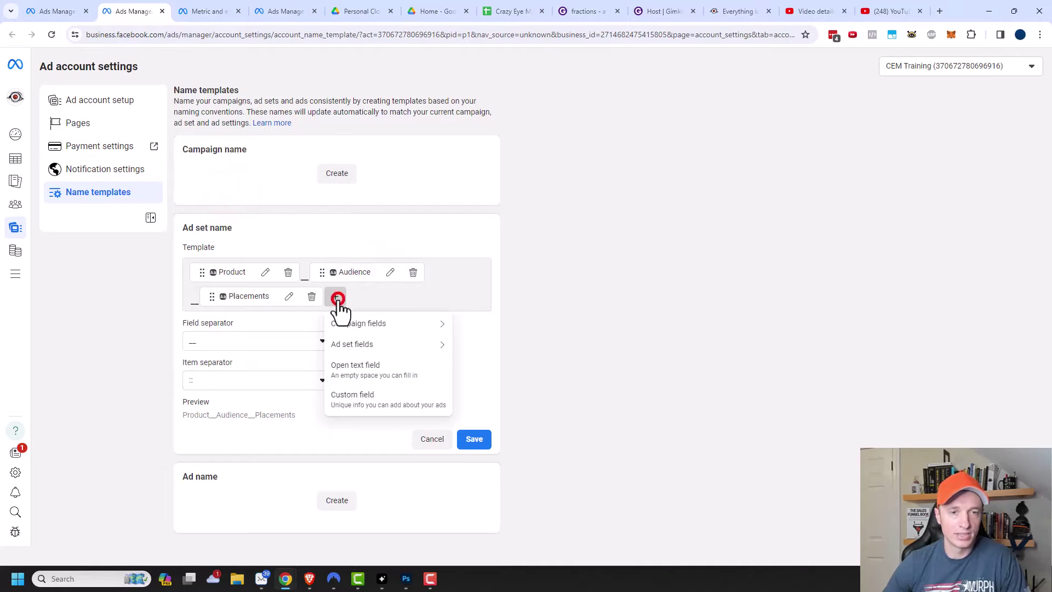
pyautogui.moveTo(393, 345)
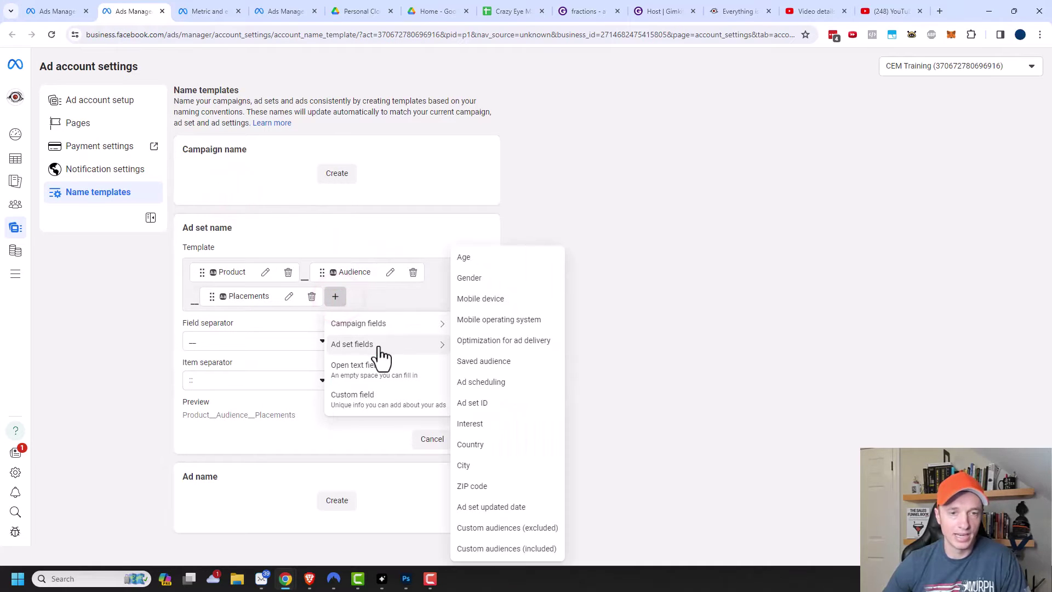
pyautogui.click(505, 402)
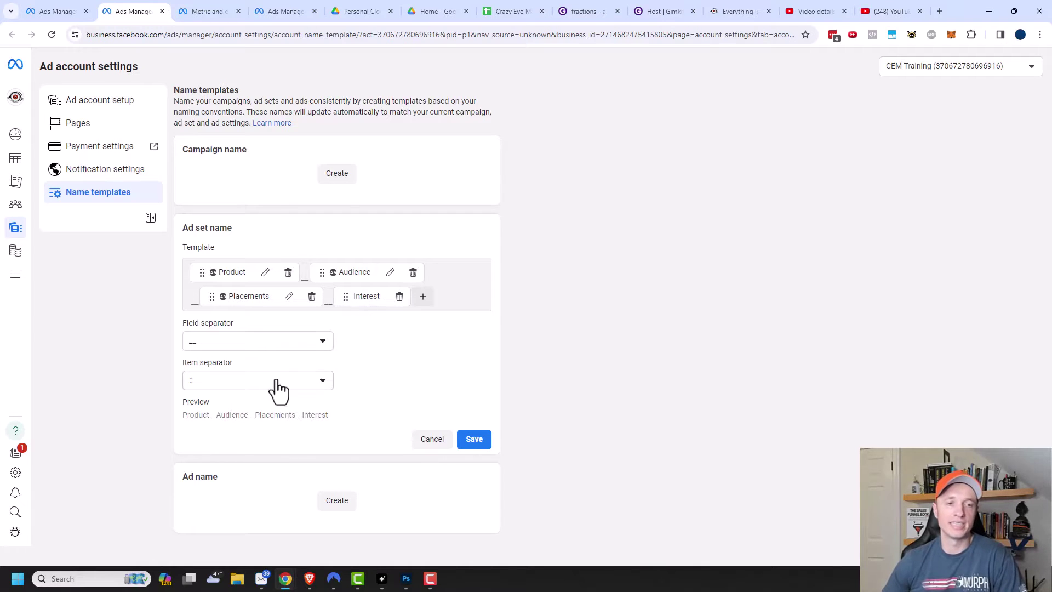
# - Save the ad set name template and turn on template naming for the draft sales ad set
pyautogui.click(475, 442)
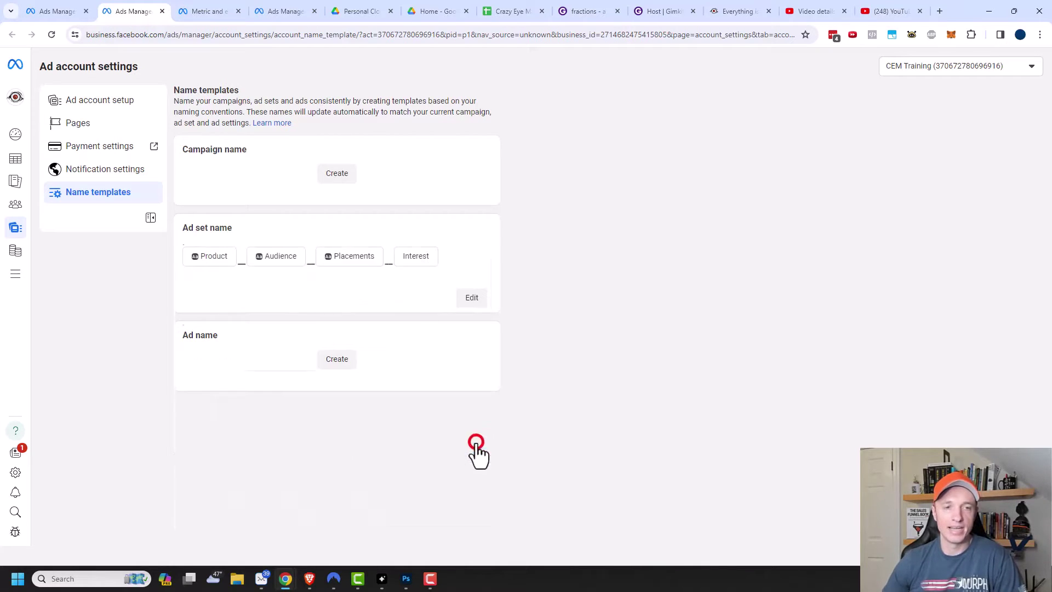
pyautogui.click(162, 11)
pyautogui.click(815, 142)
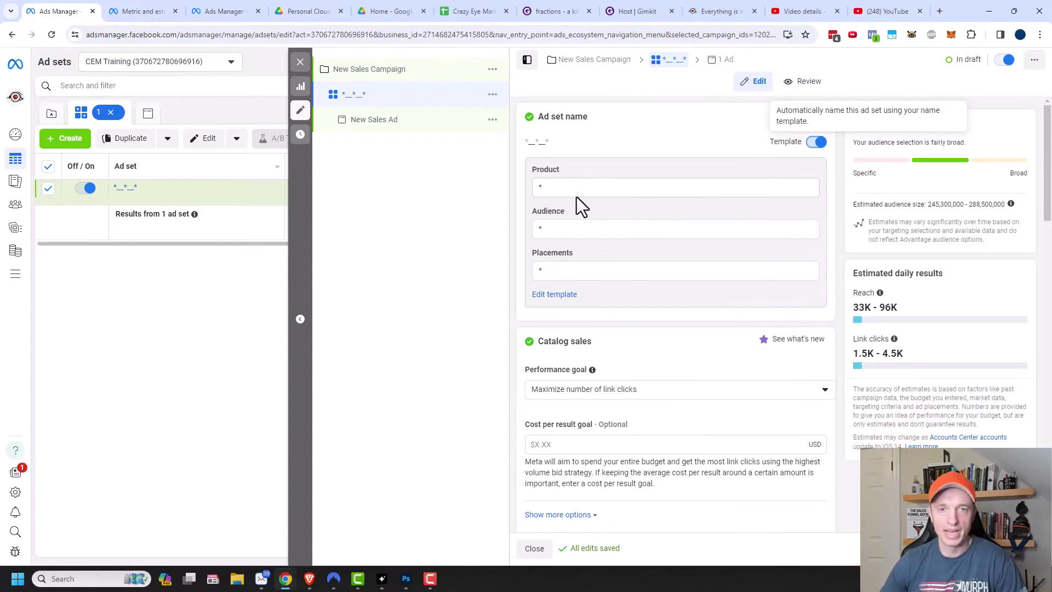
# - Fill the ad set name fields with Product Sales Funnel Book, Audience Lookalike Audience and Placements Newsfeed
pyautogui.click(578, 186)
pyautogui.write('Sales Funnel Book')
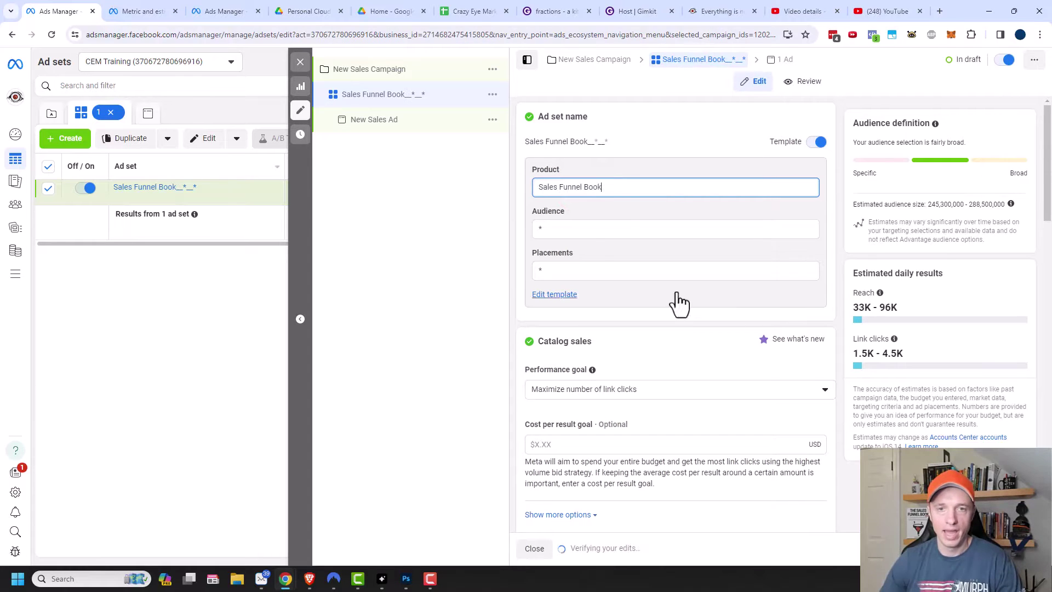
pyautogui.click(592, 229)
pyautogui.write('Lookalike Audience')
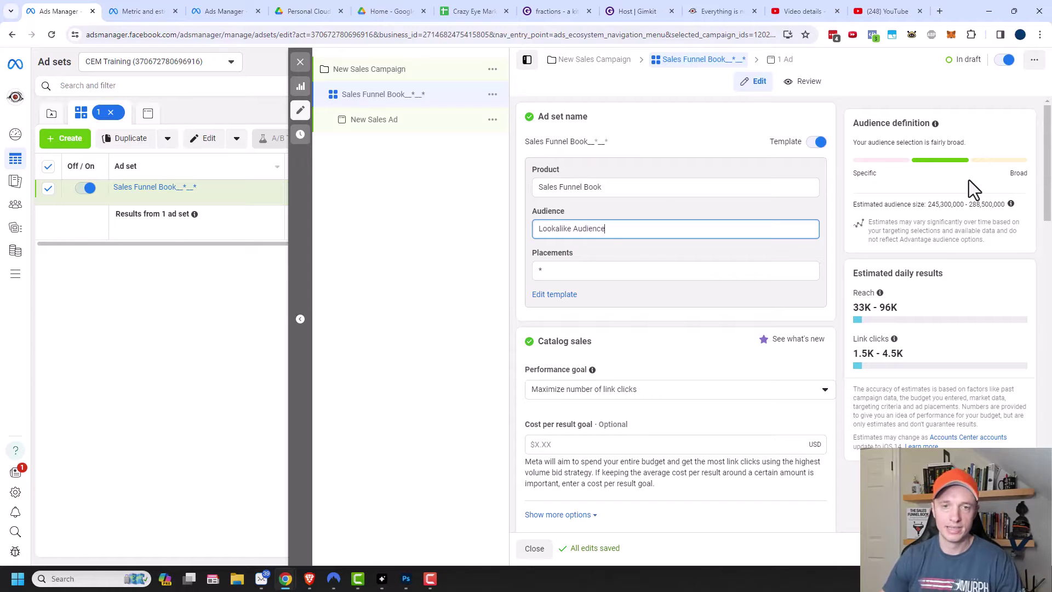
pyautogui.click(677, 271)
pyautogui.write('Newsfeed')
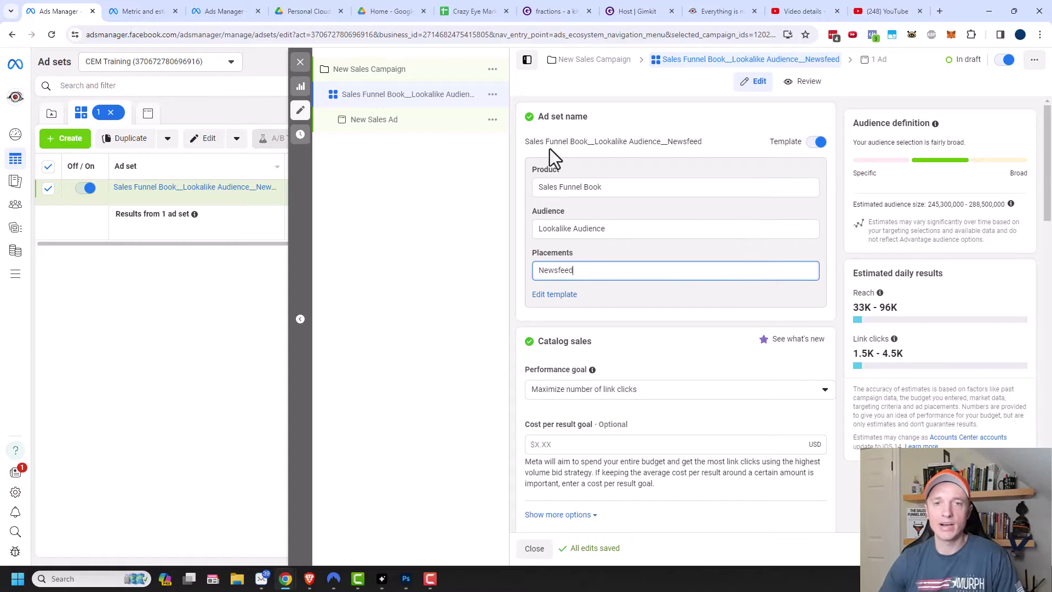
# - Turn off the use of a catalog in the New Sales Campaign settings
pyautogui.scroll(-1, 677, 186)
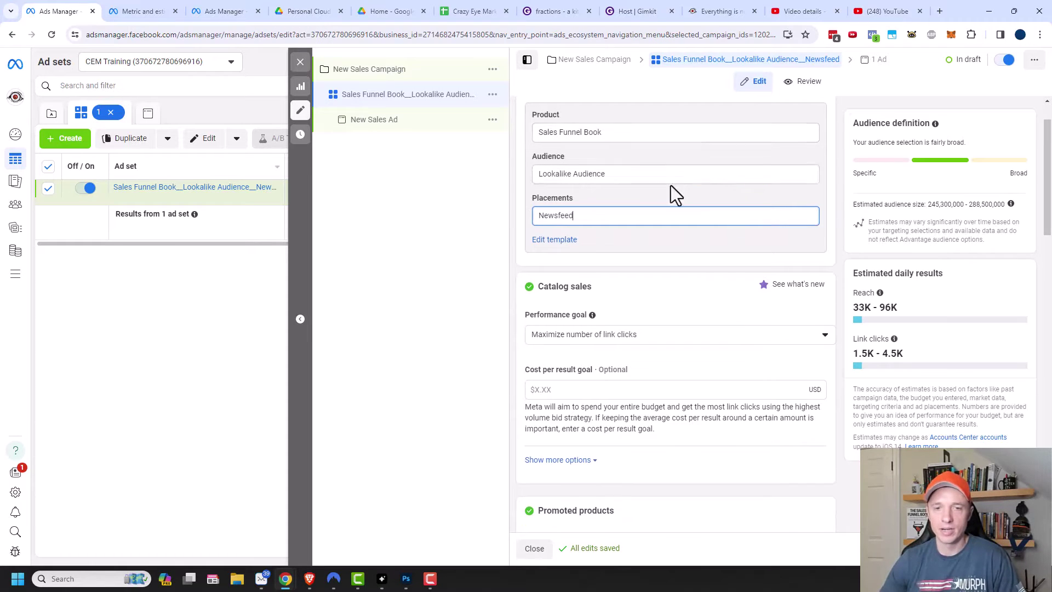
pyautogui.scroll(-1, 545, 230)
pyautogui.click(383, 70)
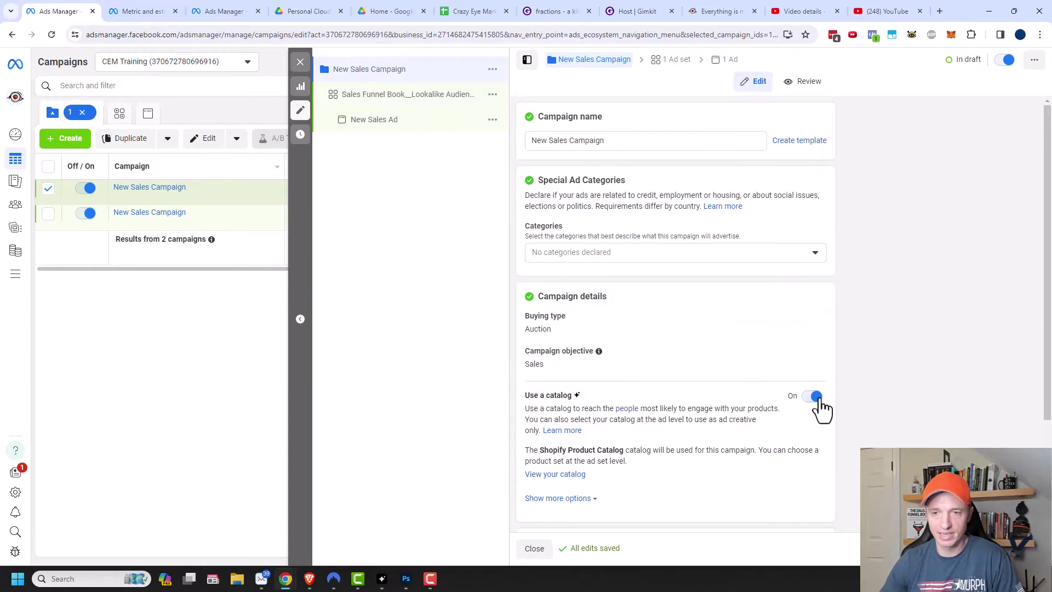
pyautogui.click(812, 395)
# - In the ad set, keep Website as the conversion location and choose Maximize number of conversions as the performance goal
pyautogui.click(399, 92)
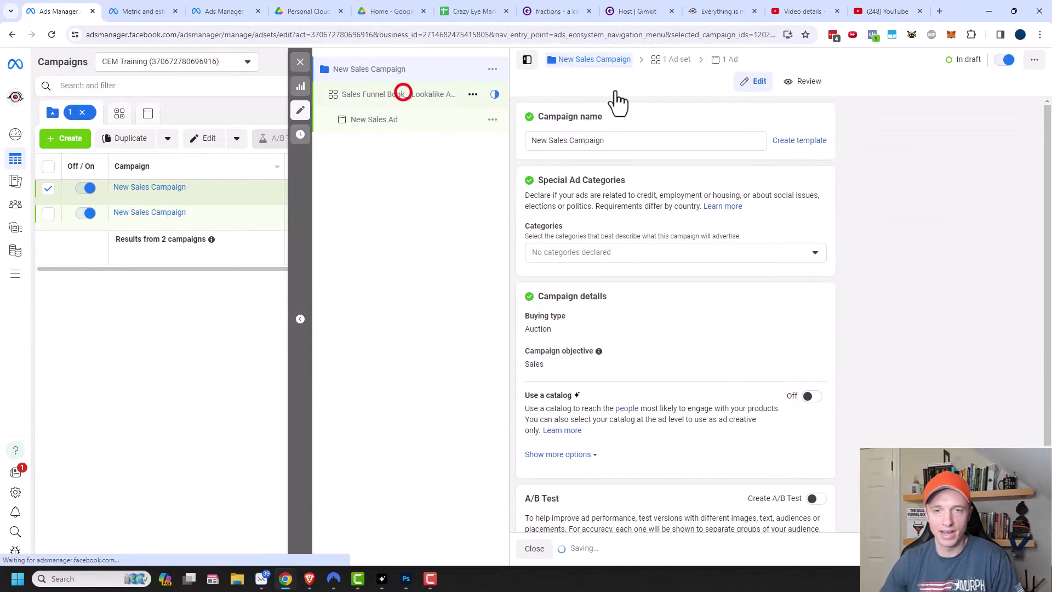
pyautogui.scroll(-2, 761, 235)
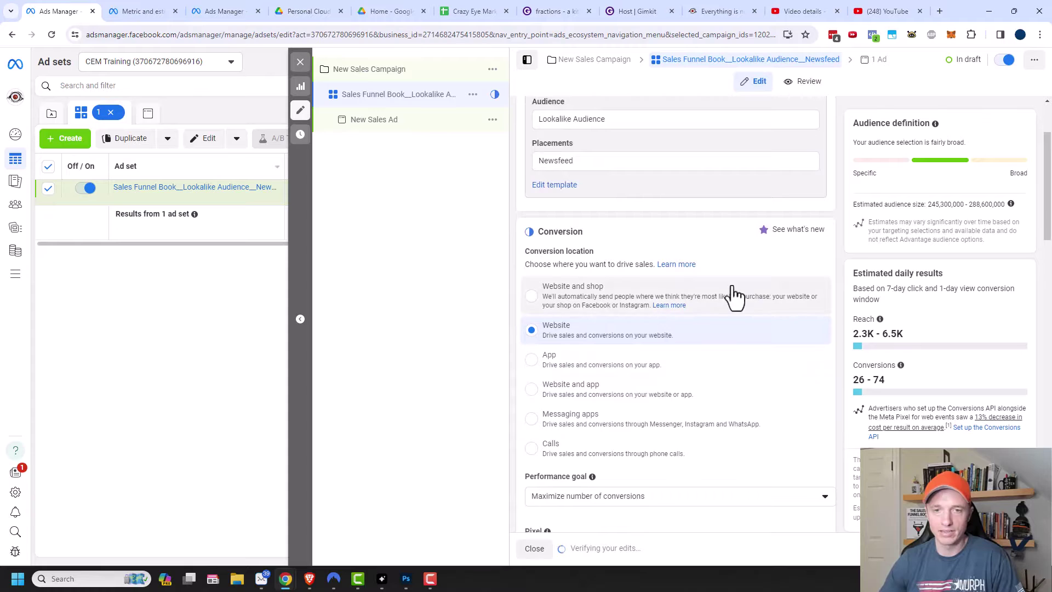
pyautogui.scroll(-1, 547, 205)
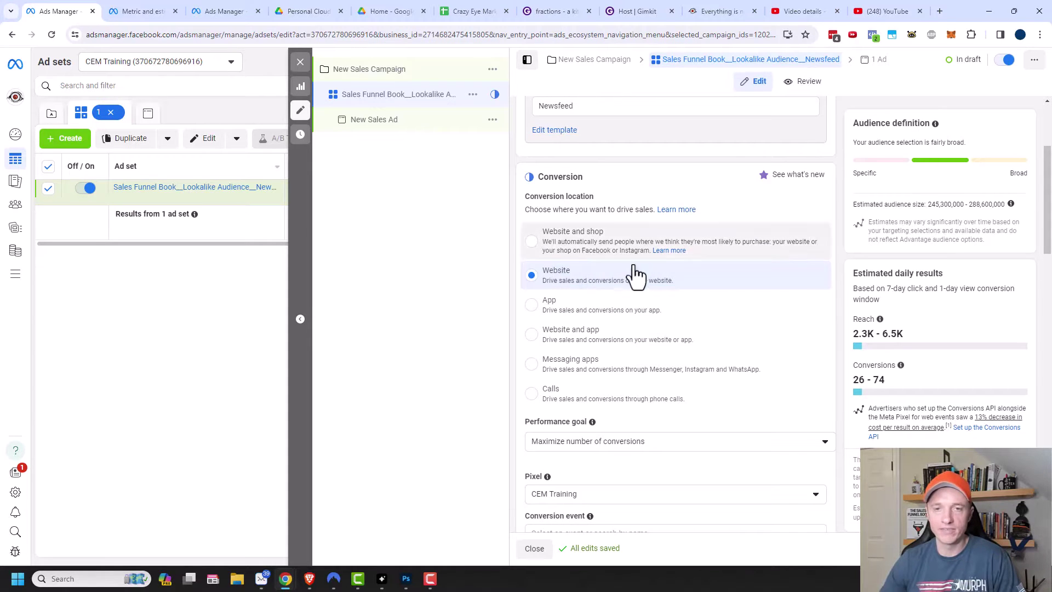
pyautogui.scroll(-1, 630, 269)
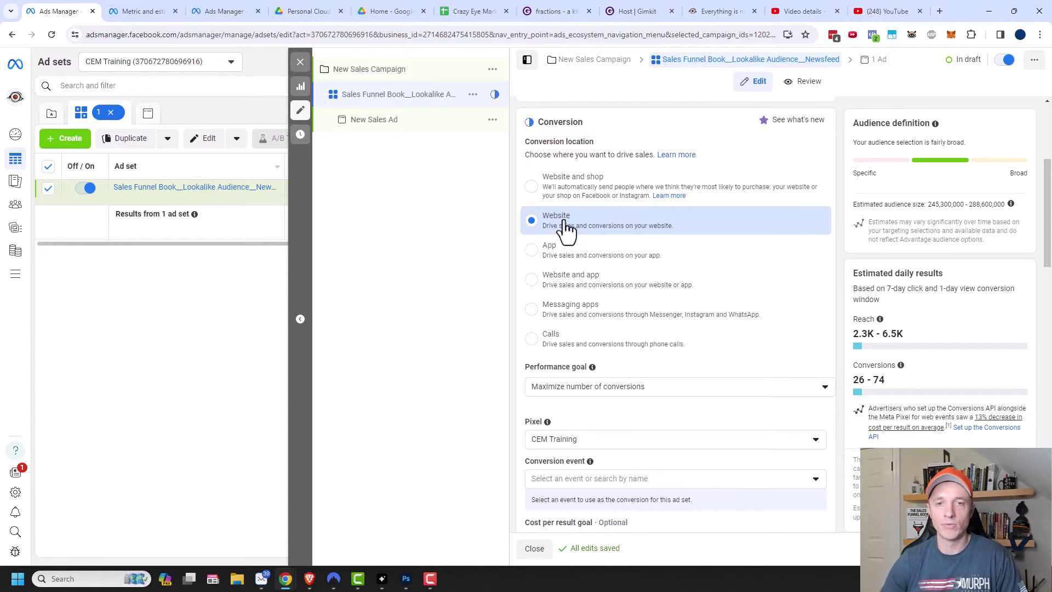
pyautogui.scroll(-3, 589, 224)
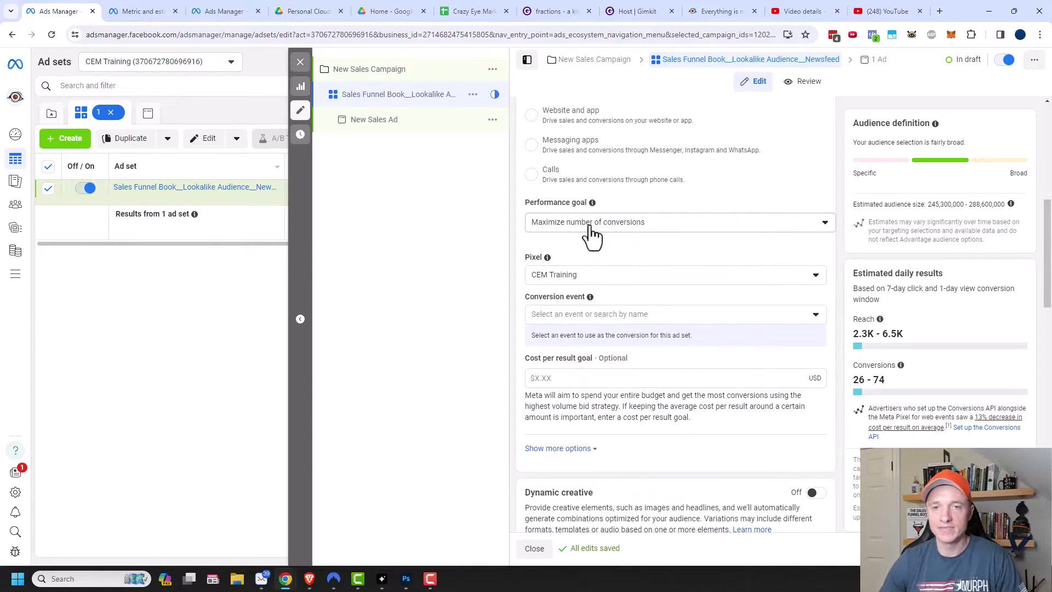
pyautogui.click(641, 225)
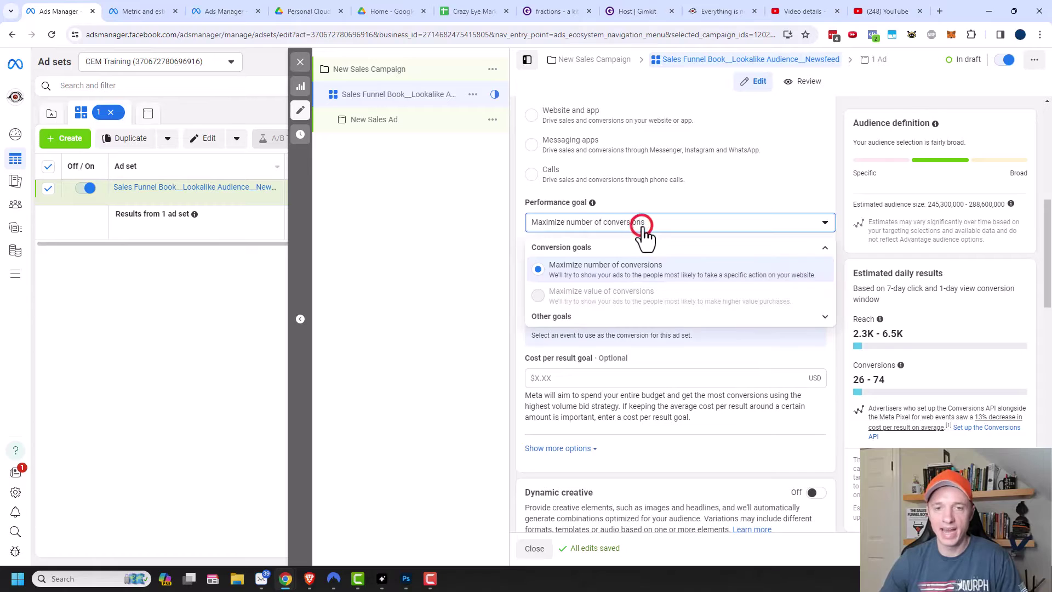
pyautogui.click(564, 269)
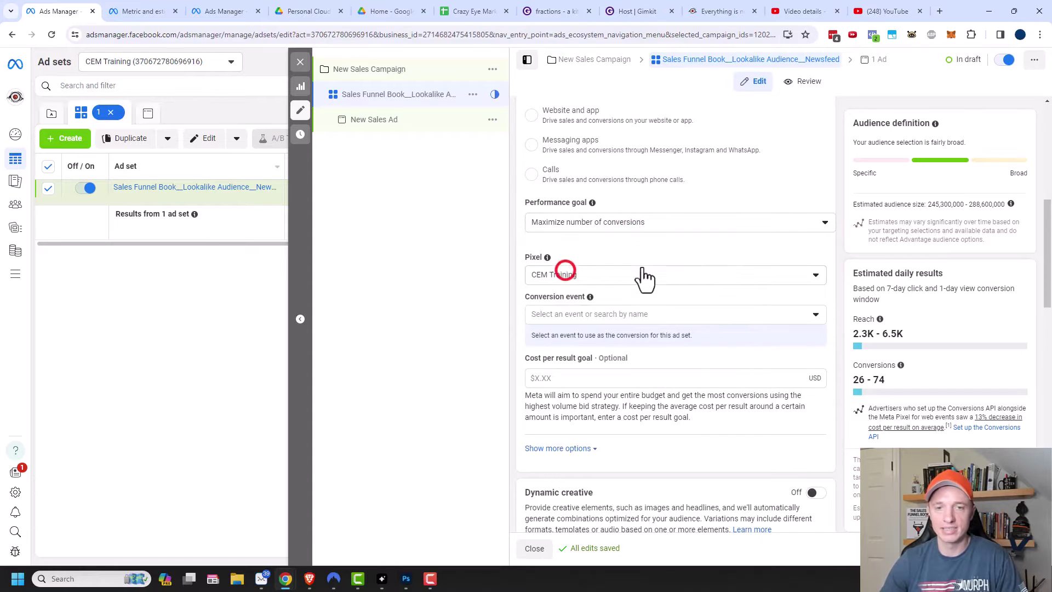
# - Set the ad set's conversion event to Purchase
pyautogui.scroll(-1, 590, 287)
pyautogui.click(591, 261)
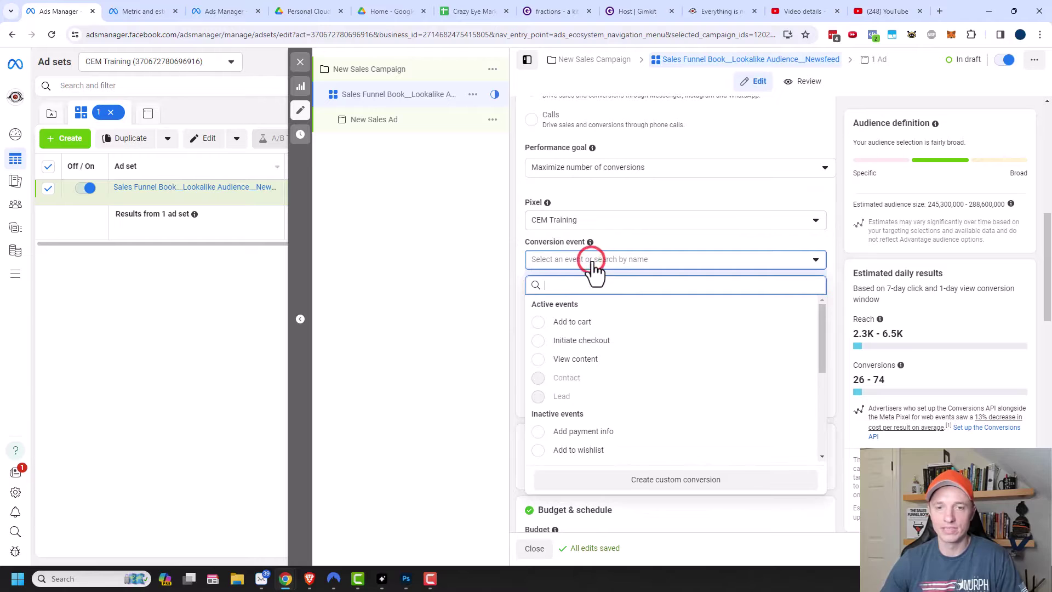
pyautogui.scroll(-1, 609, 342)
pyautogui.scroll(-1, 609, 341)
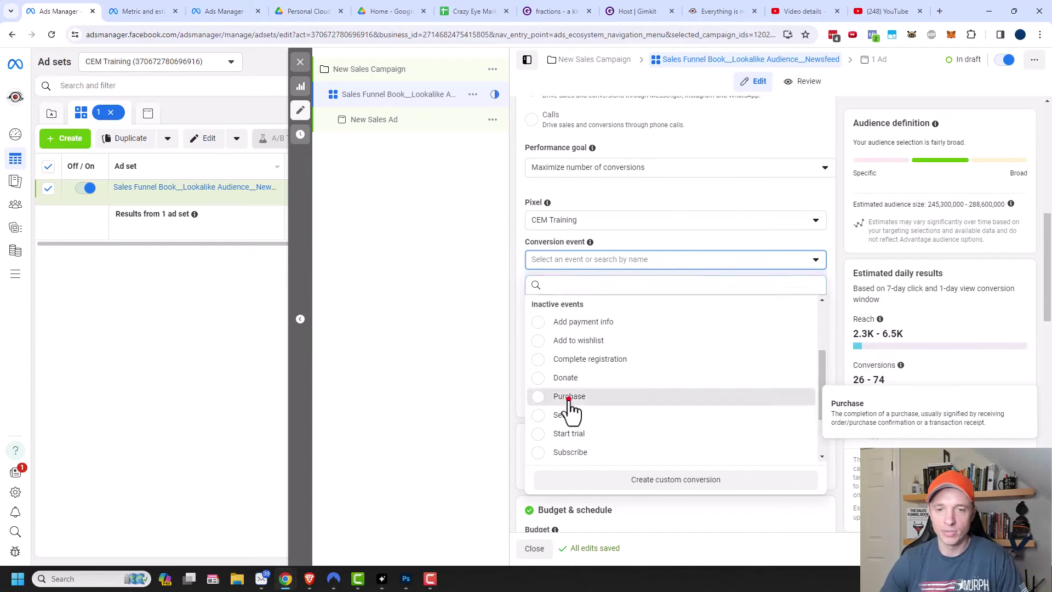
pyautogui.click(568, 399)
# - Try a cost per result goal of 10 USD and clear the value again
pyautogui.scroll(-1, 772, 321)
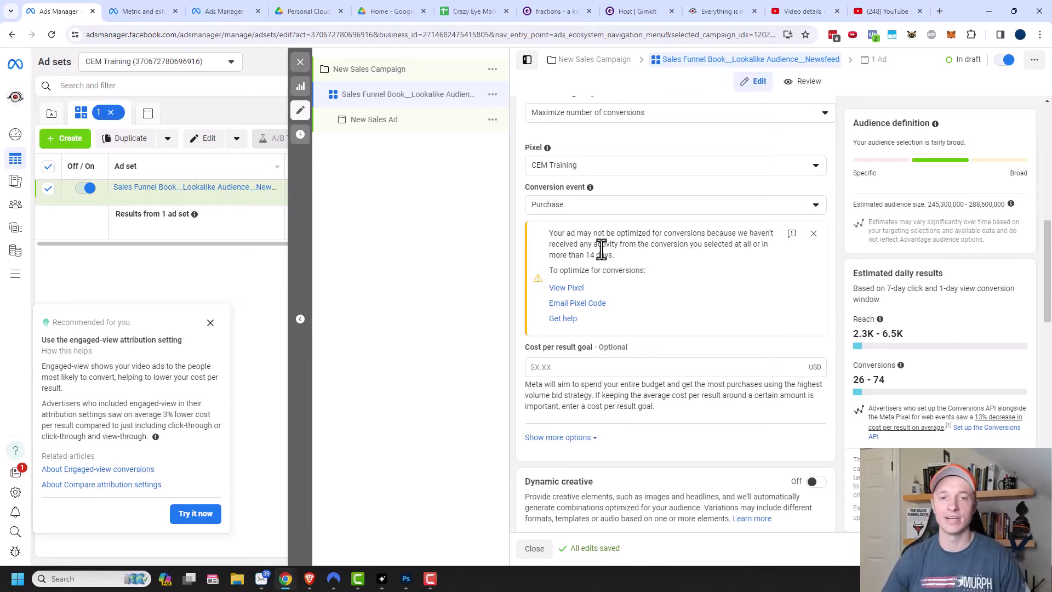
pyautogui.scroll(-2, 671, 282)
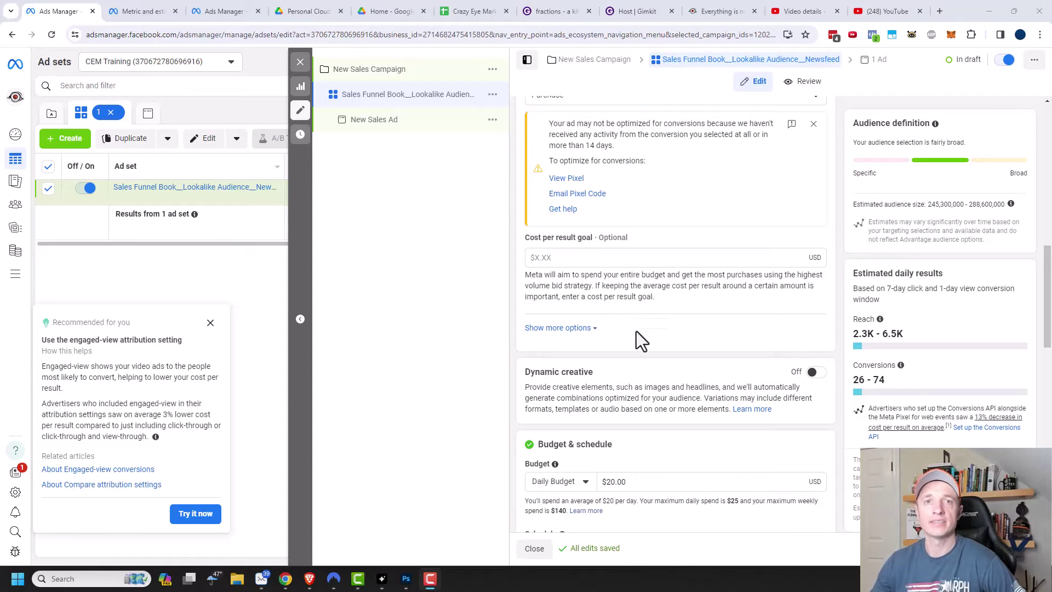
pyautogui.click(628, 256)
pyautogui.write('10')
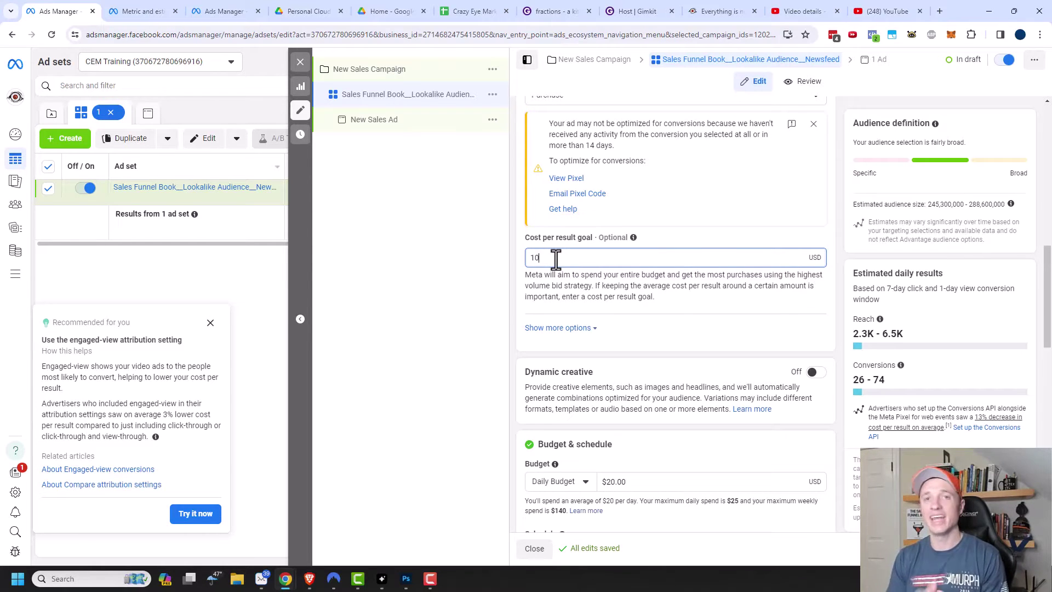
pyautogui.press('BackSpace')
pyautogui.press('BackSpace')
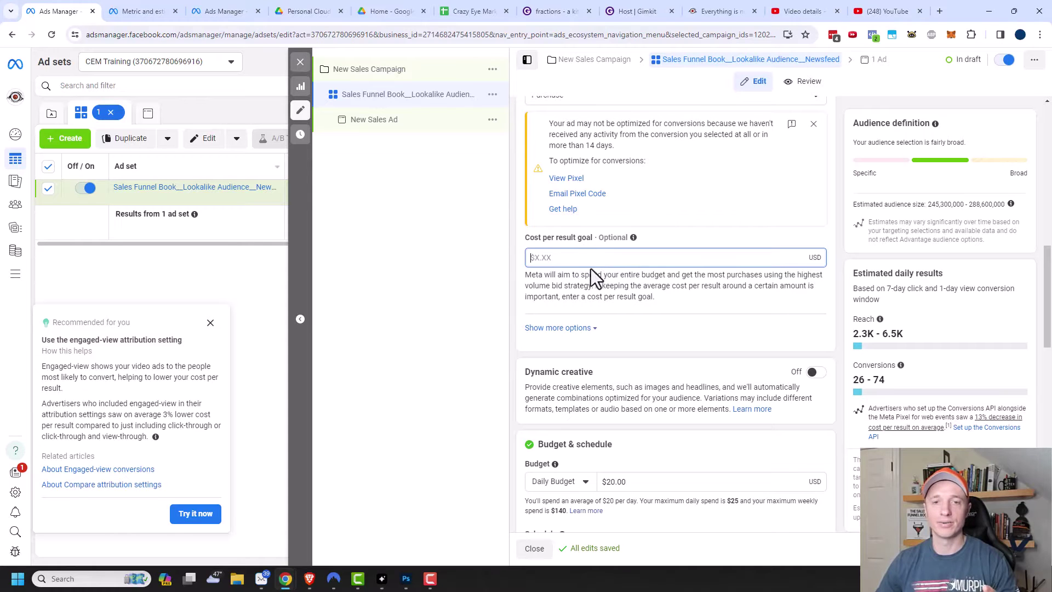
# - Expand the additional conversion options and examine the attribution setting, when you get charged and the delivery type
pyautogui.scroll(-1, 584, 296)
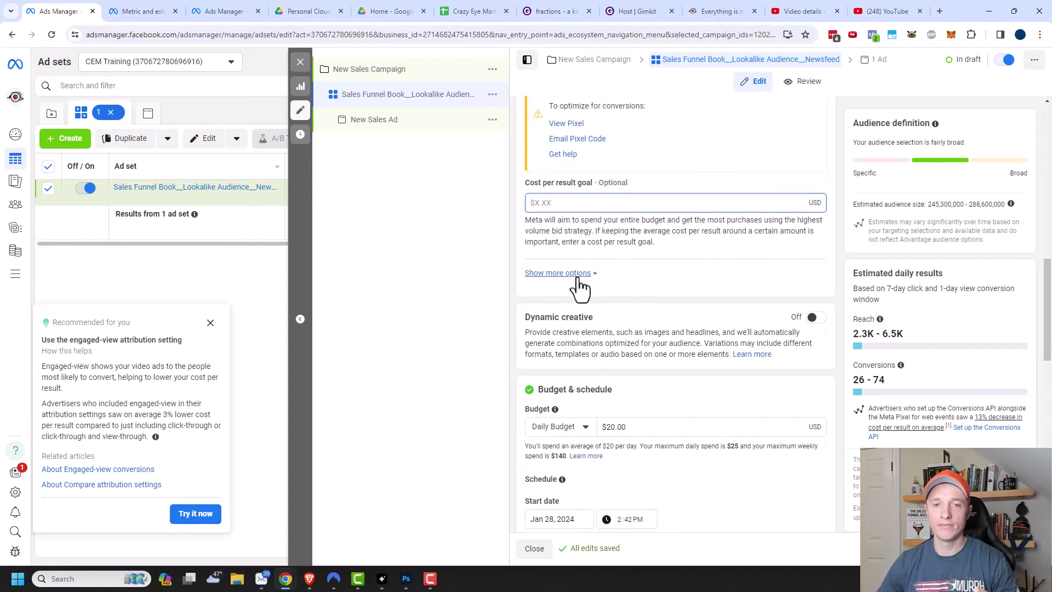
pyautogui.click(578, 286)
pyautogui.scroll(-1, 603, 282)
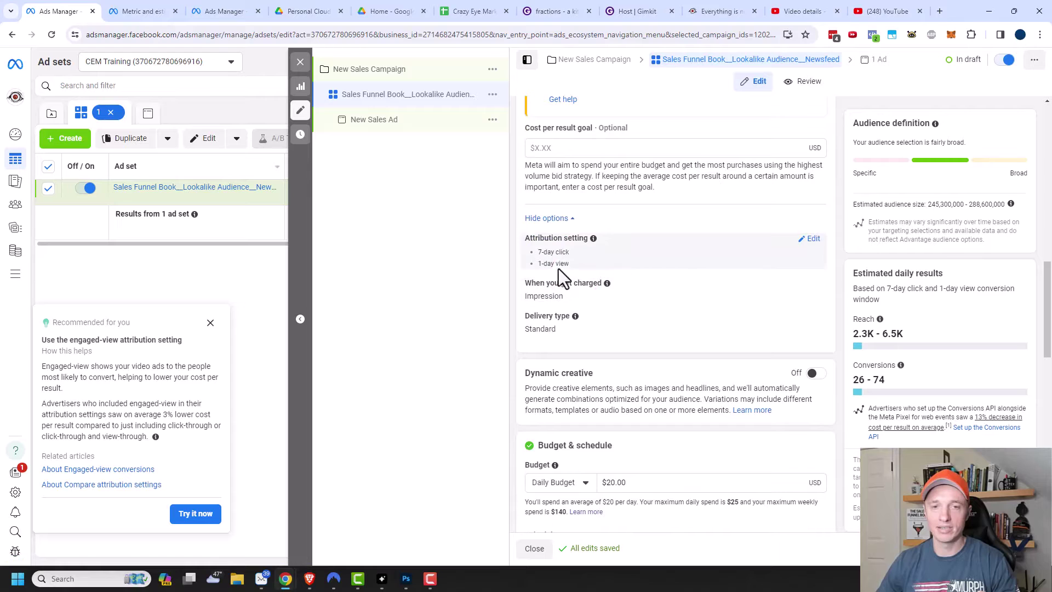
pyautogui.moveTo(592, 239)
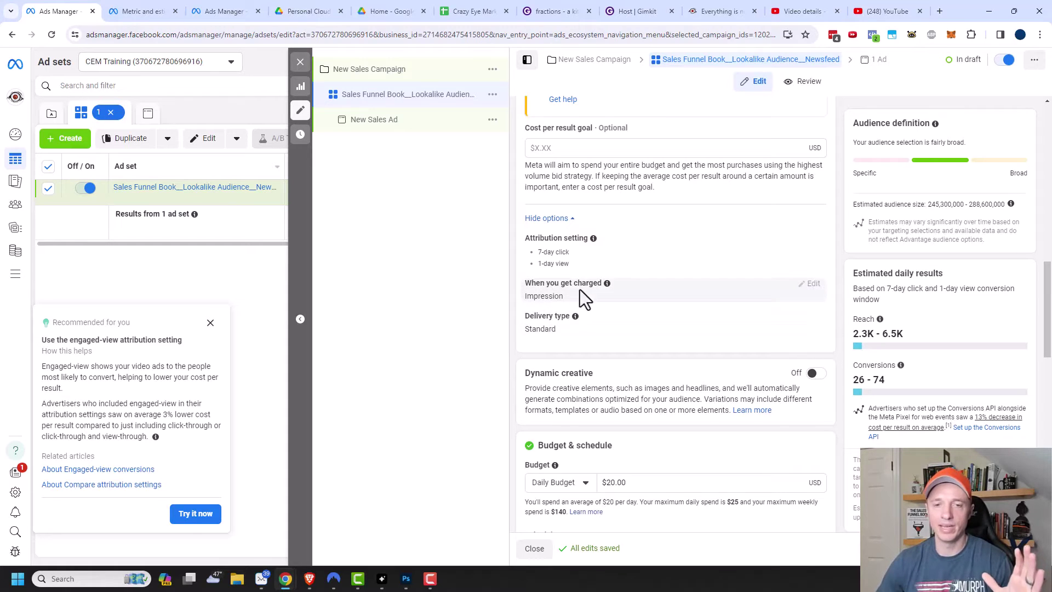
pyautogui.scroll(-2, 580, 303)
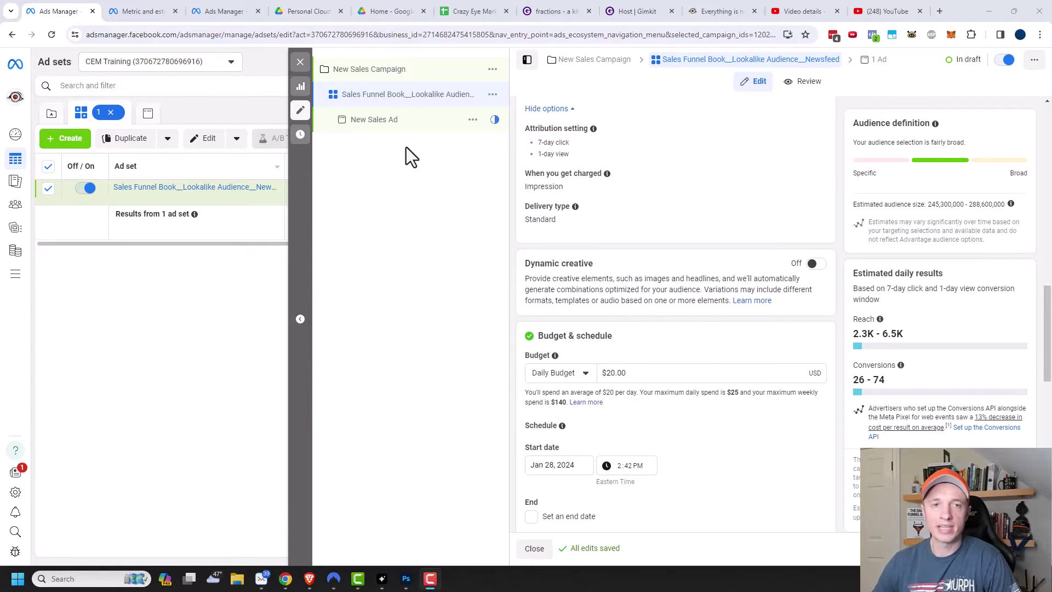
# - Examine the media and text fields of New Sales Ad and the ad set's Dynamic creative option
pyautogui.click(398, 130)
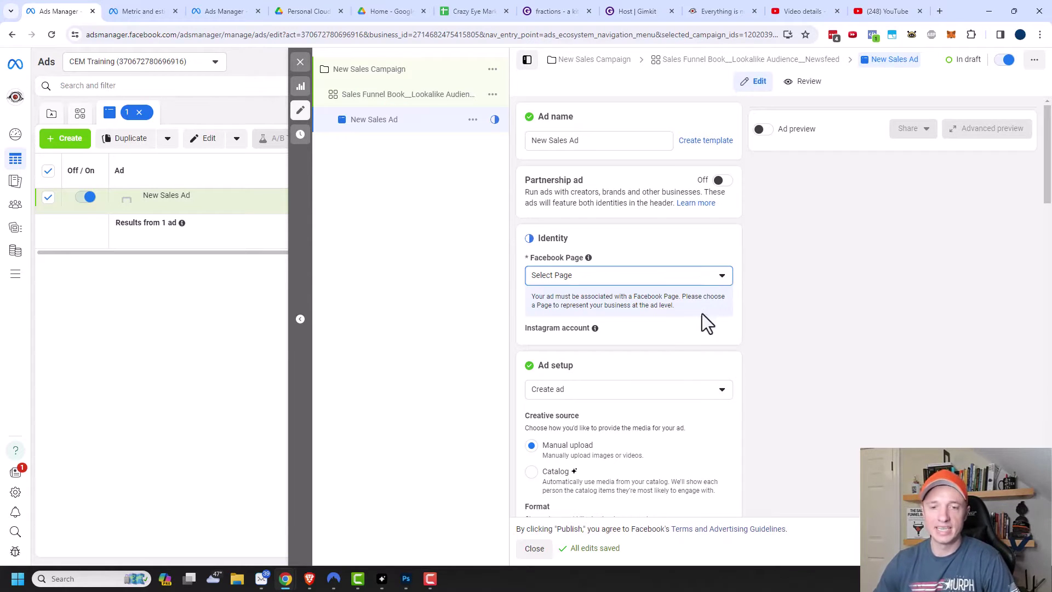
pyautogui.scroll(-5, 712, 306)
pyautogui.scroll(-7, 677, 403)
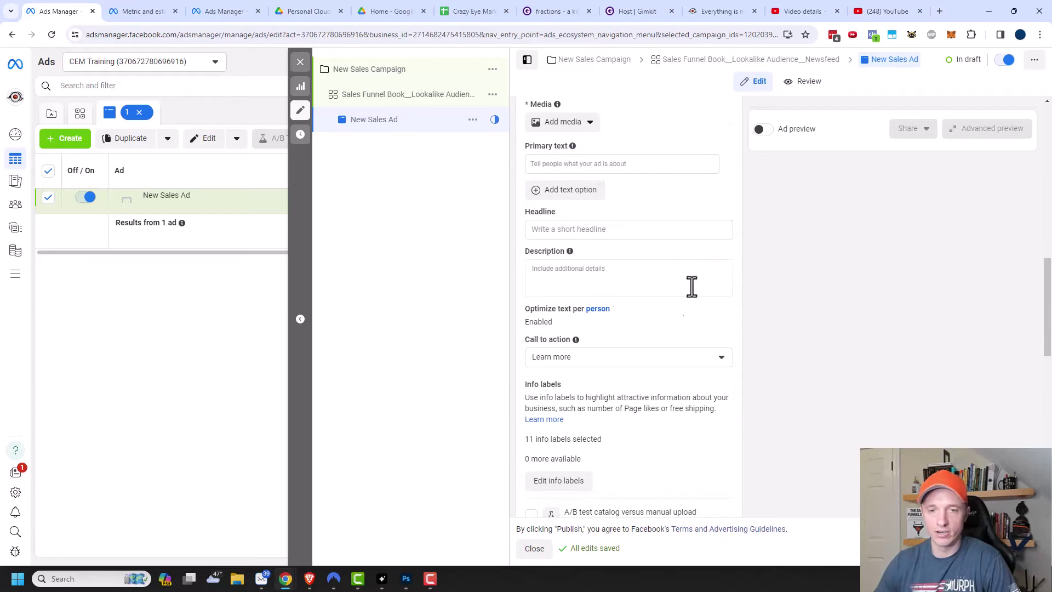
pyautogui.scroll(2, 588, 254)
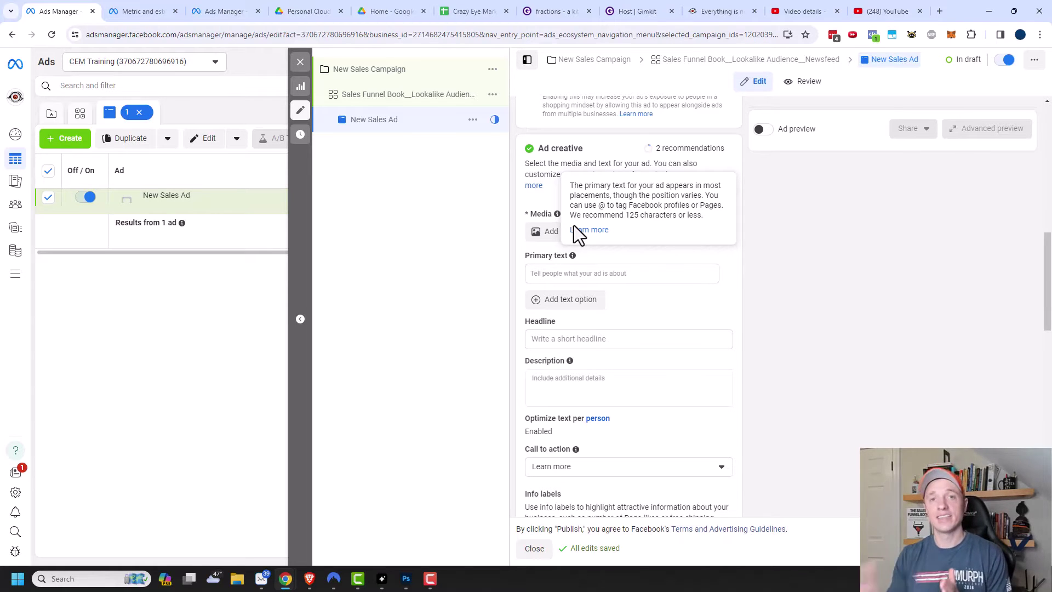
pyautogui.click(422, 96)
pyautogui.scroll(-15, 622, 265)
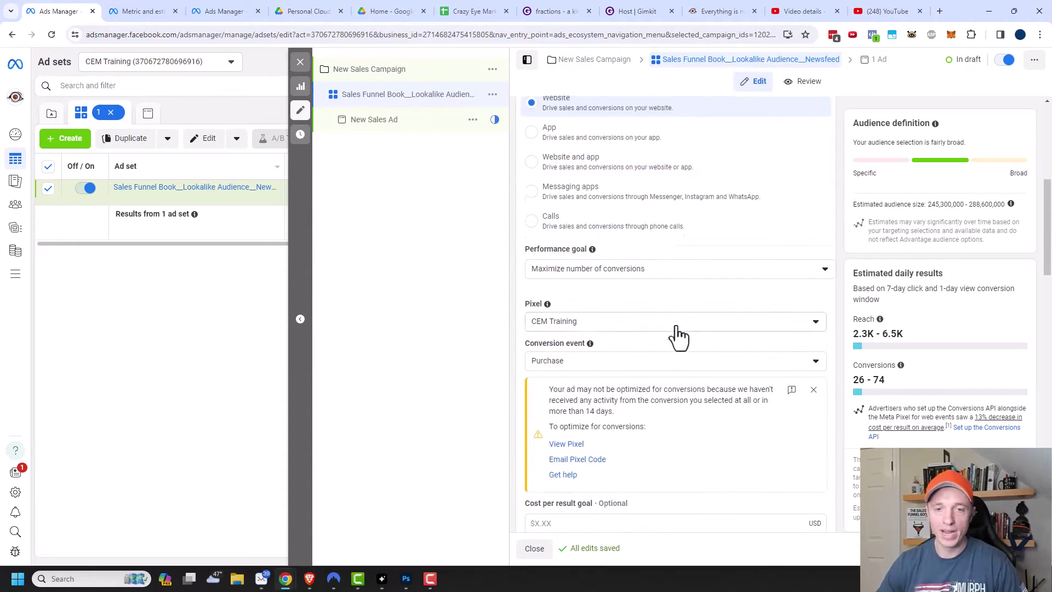
pyautogui.scroll(-3, 701, 382)
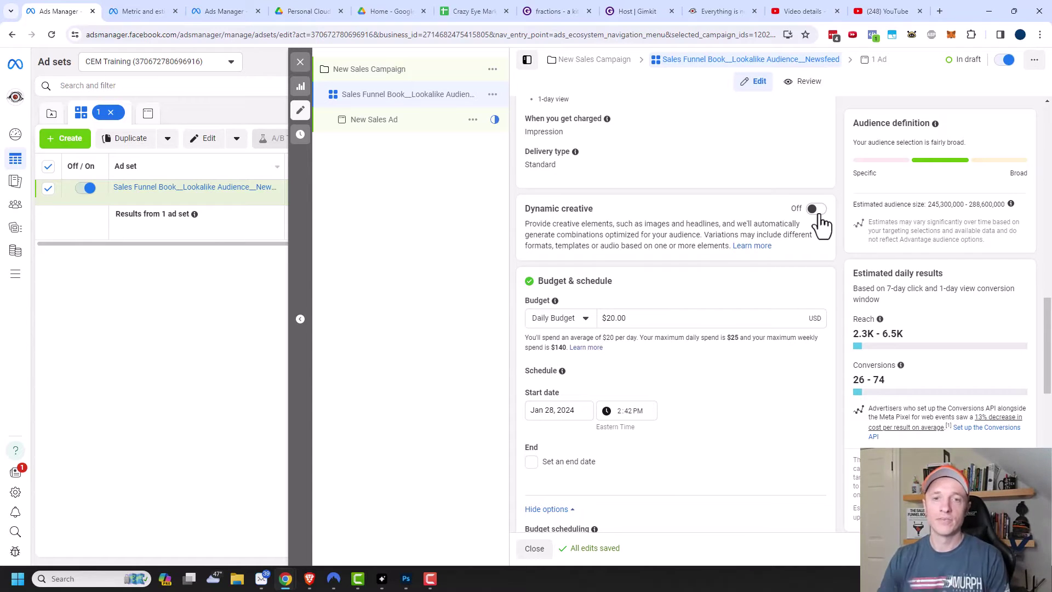
# - Switch the ad set's budget type to Lifetime Budget
pyautogui.scroll(-1, 638, 244)
pyautogui.scroll(-2, 639, 244)
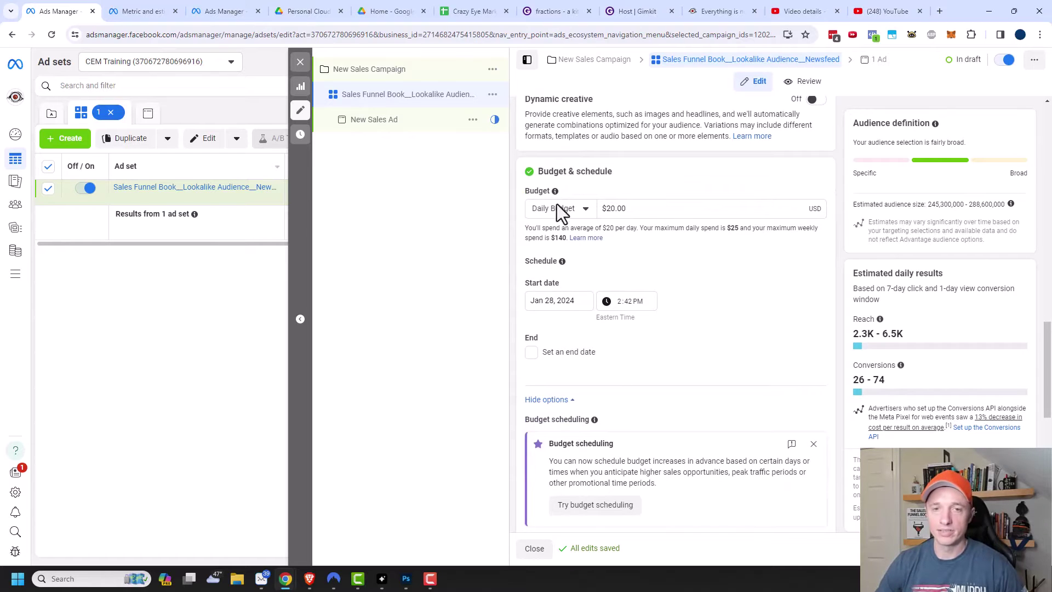
pyautogui.click(564, 208)
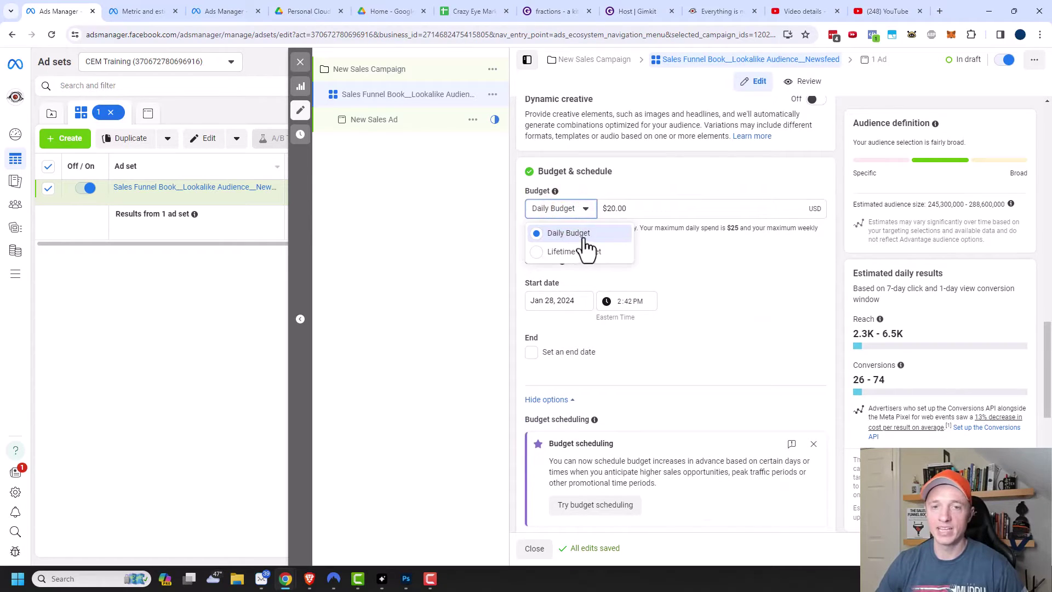
pyautogui.click(658, 207)
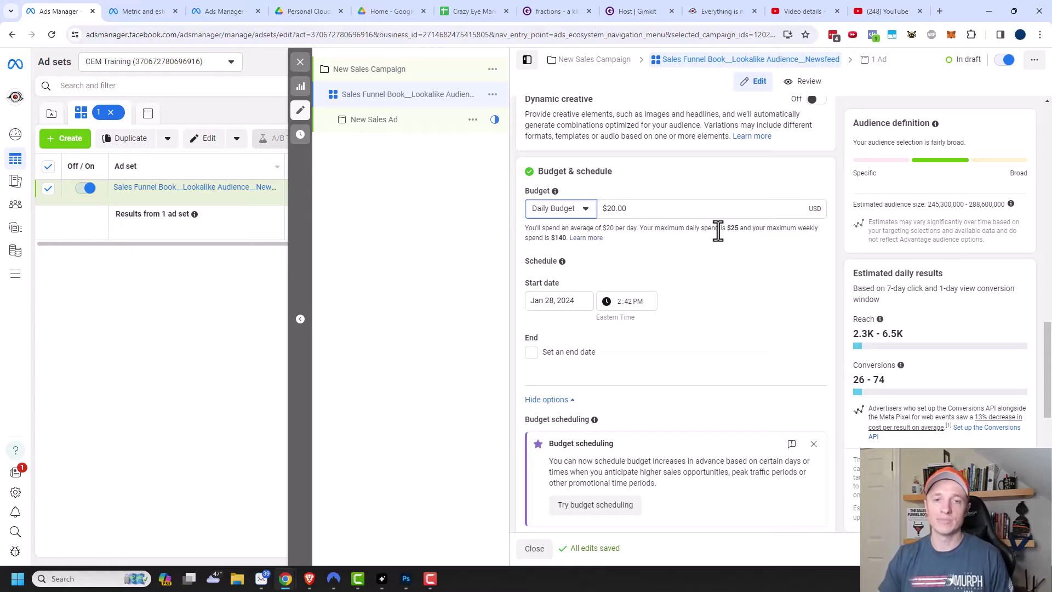
pyautogui.click(574, 218)
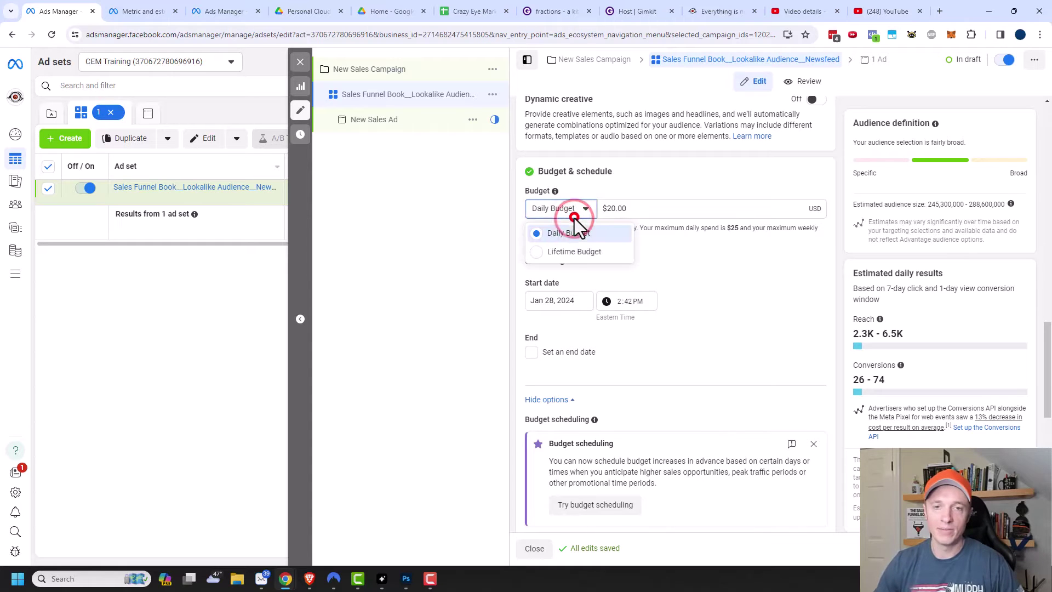
pyautogui.click(577, 249)
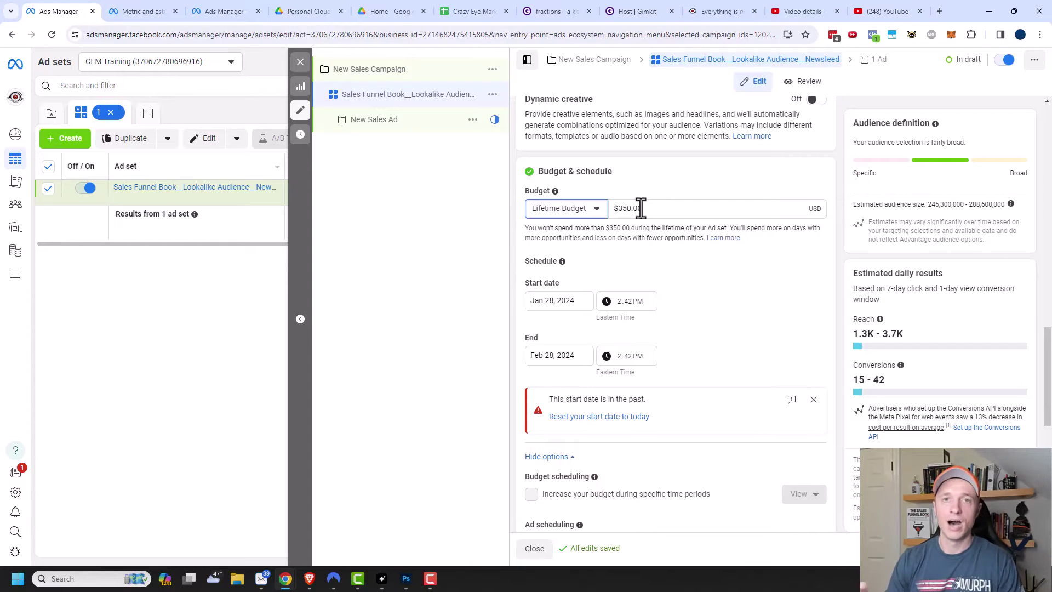
# - Switch the ad set's budget type to Daily Budget and remove the schedule's end date
pyautogui.click(587, 209)
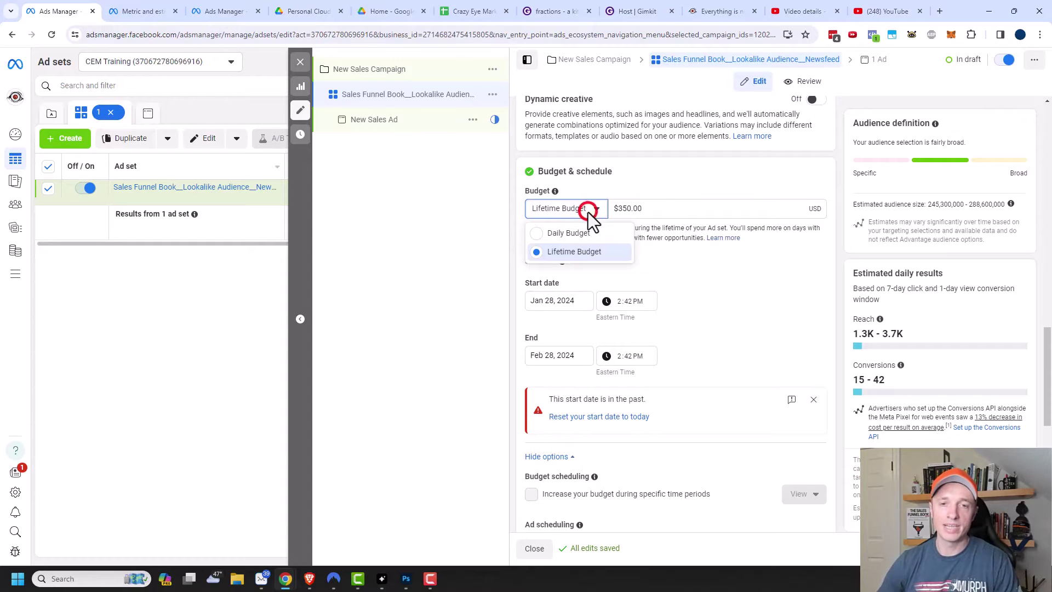
pyautogui.click(583, 231)
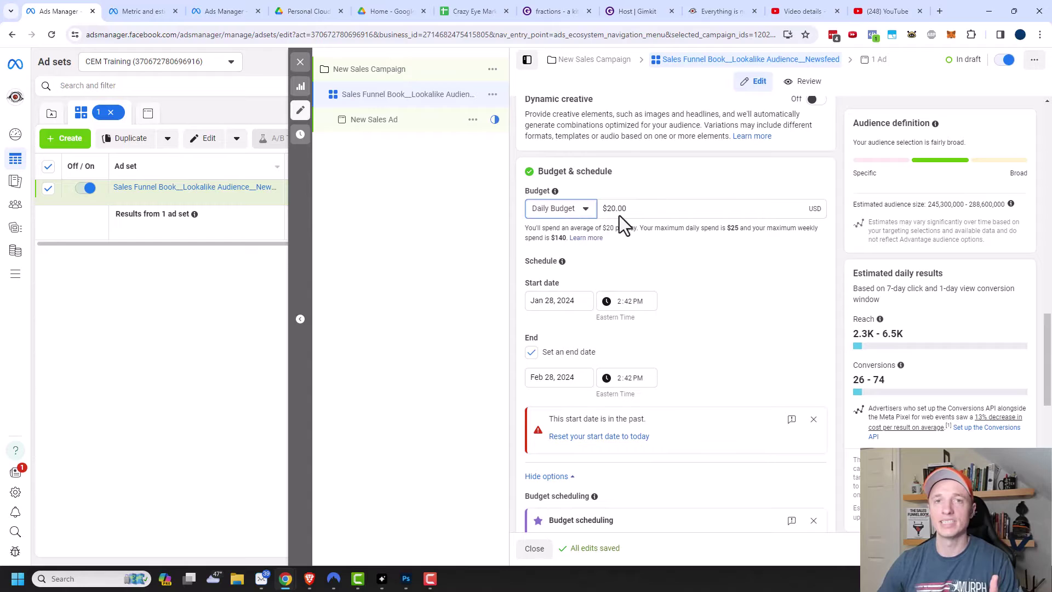
pyautogui.scroll(-1, 550, 237)
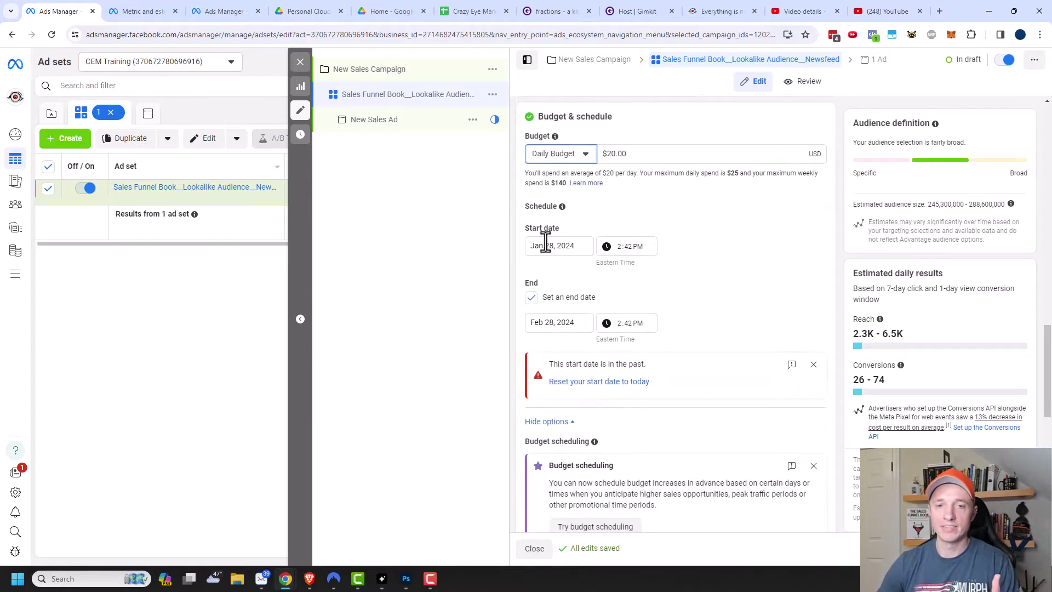
pyautogui.click(529, 300)
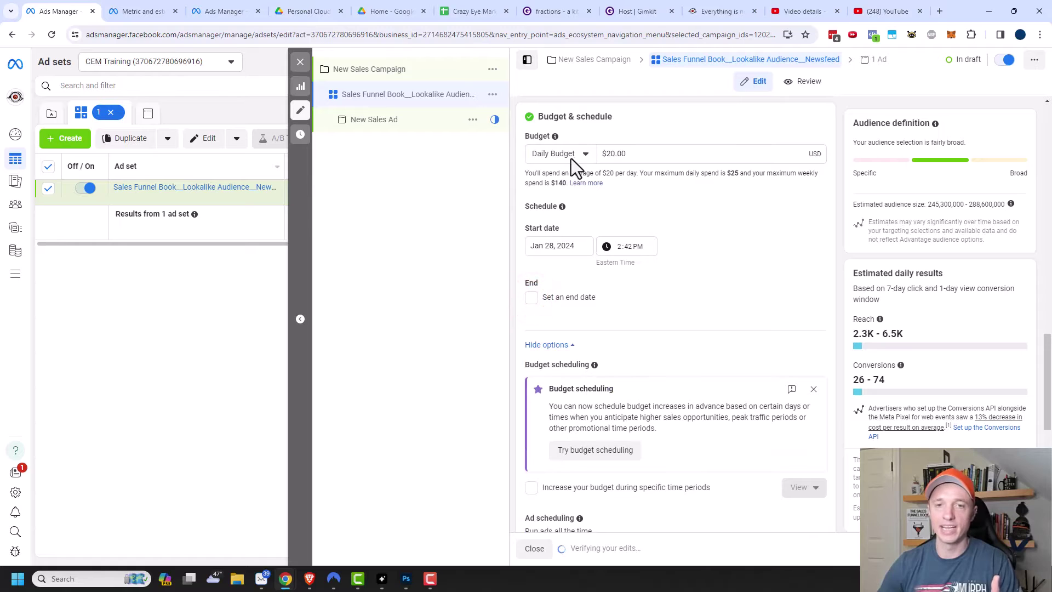
# - Try Lifetime Budget once more, and return to Daily Budget without an end date
pyautogui.click(557, 152)
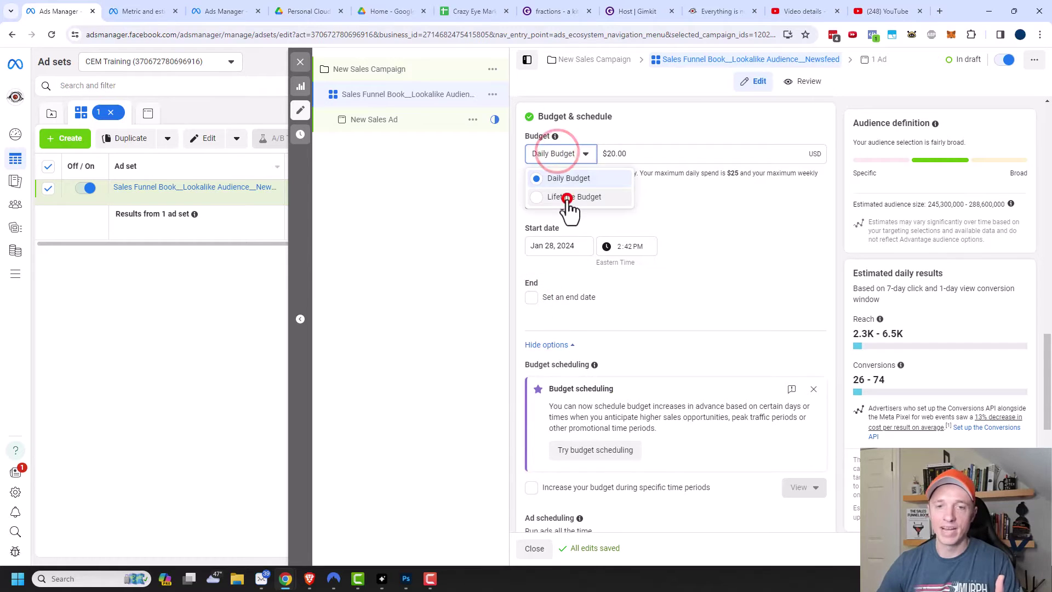
pyautogui.click(568, 198)
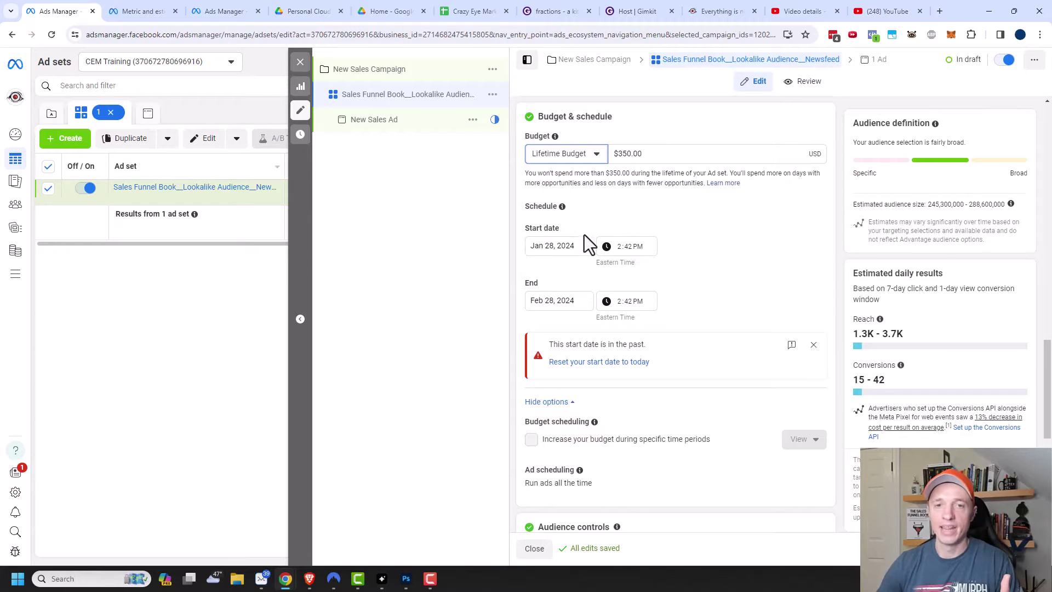
pyautogui.click(583, 158)
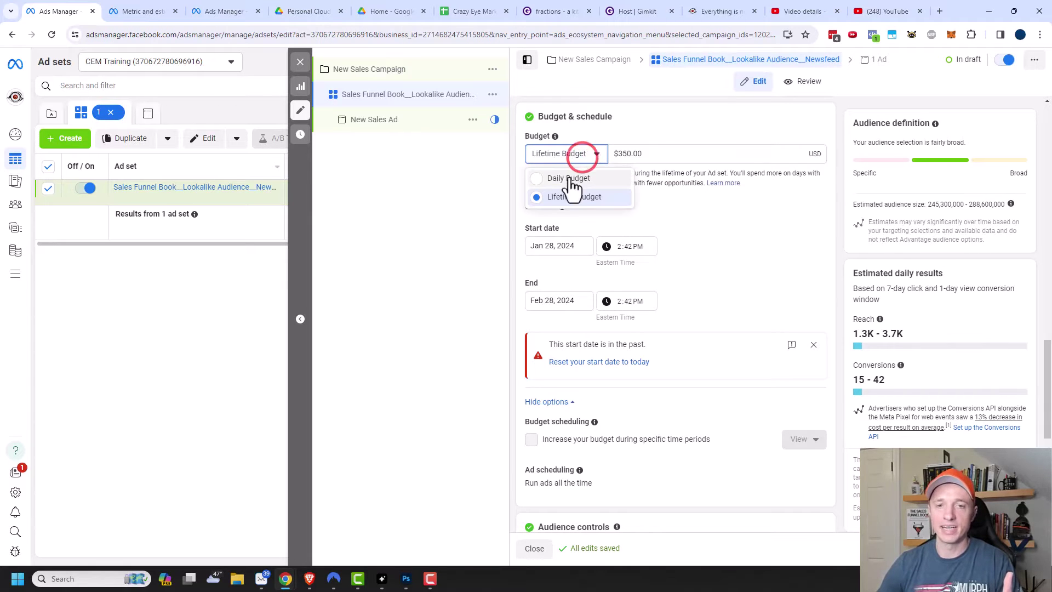
pyautogui.click(572, 176)
pyautogui.click(532, 297)
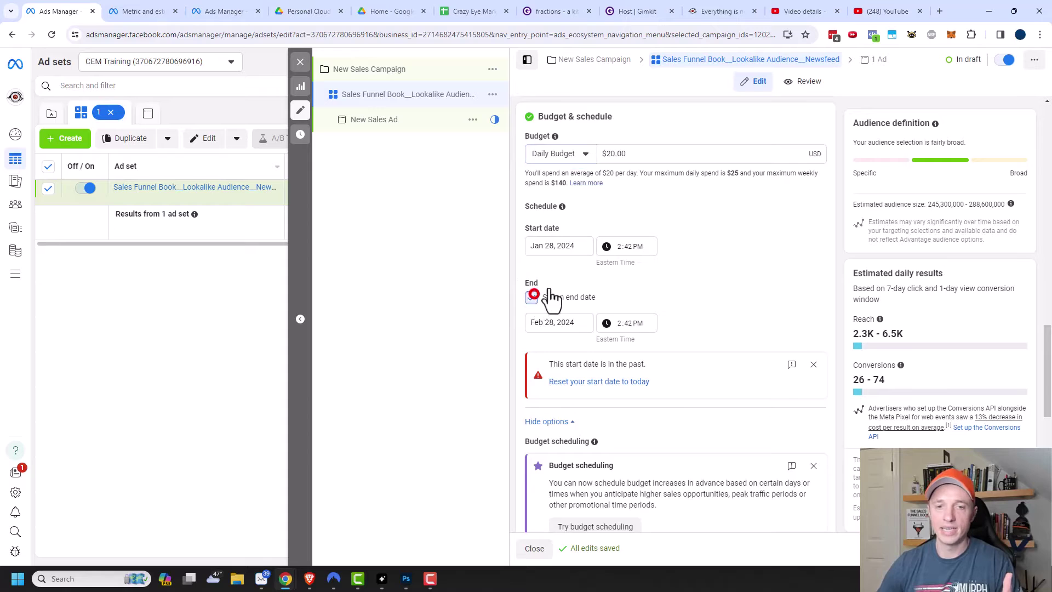
# - Try budget increases during specific time periods, view the increase type choices, and turn the option off again
pyautogui.scroll(-3, 648, 260)
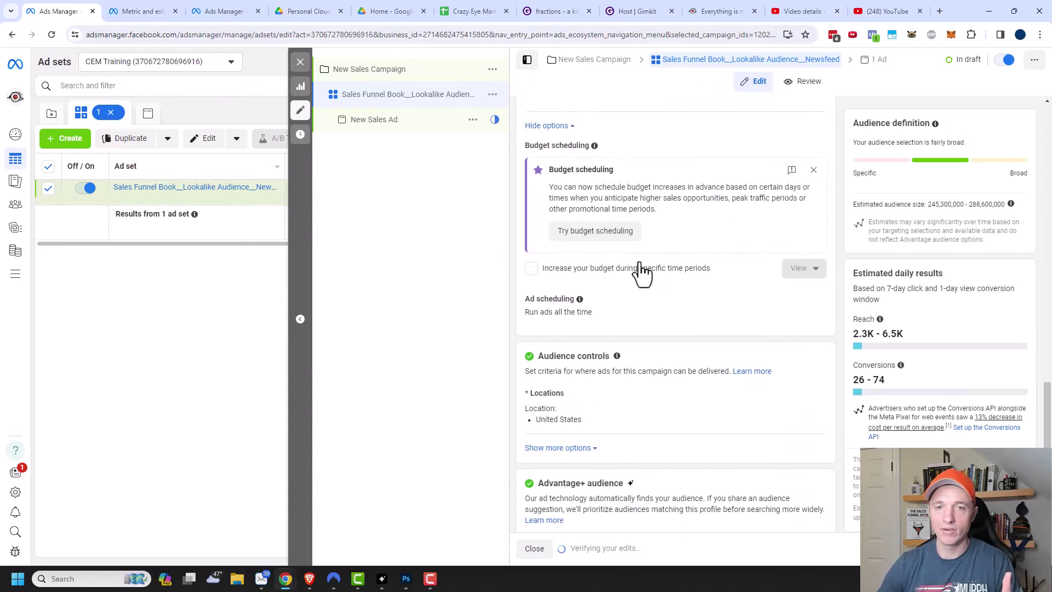
pyautogui.scroll(1, 607, 206)
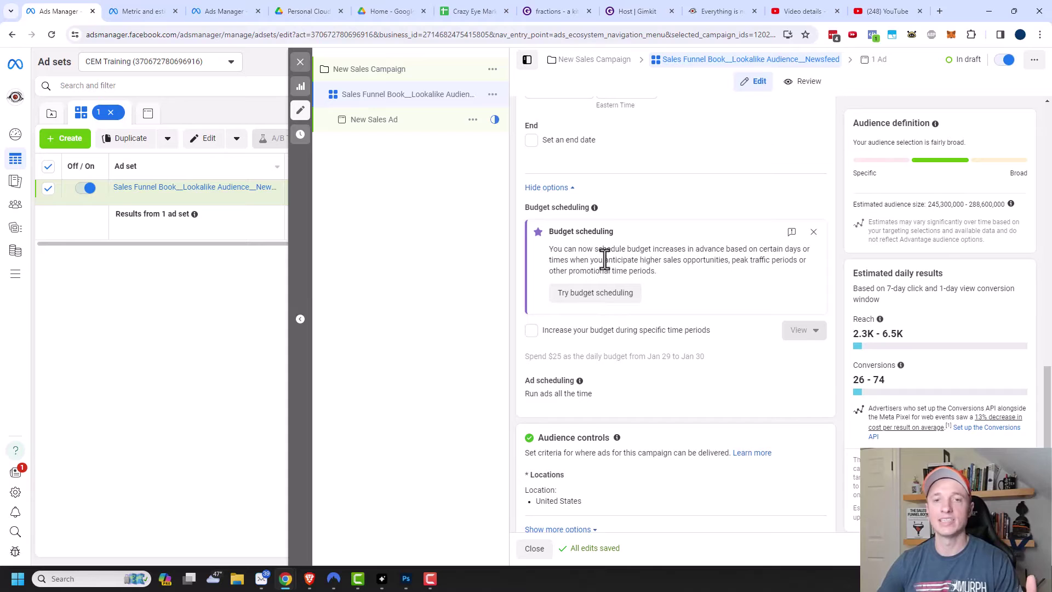
pyautogui.scroll(-1, 616, 287)
pyautogui.click(572, 242)
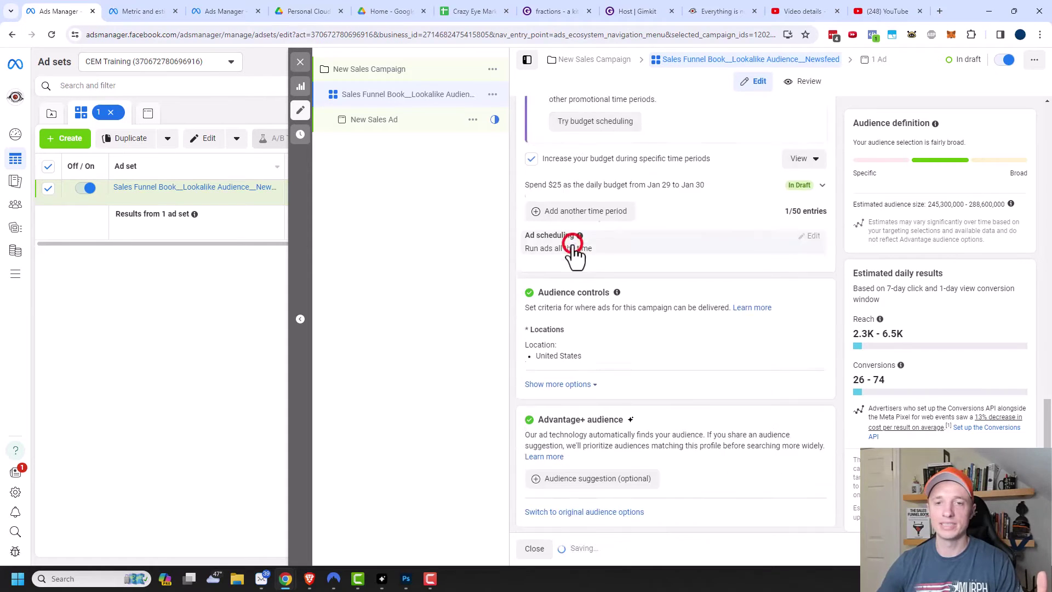
pyautogui.scroll(3, 633, 247)
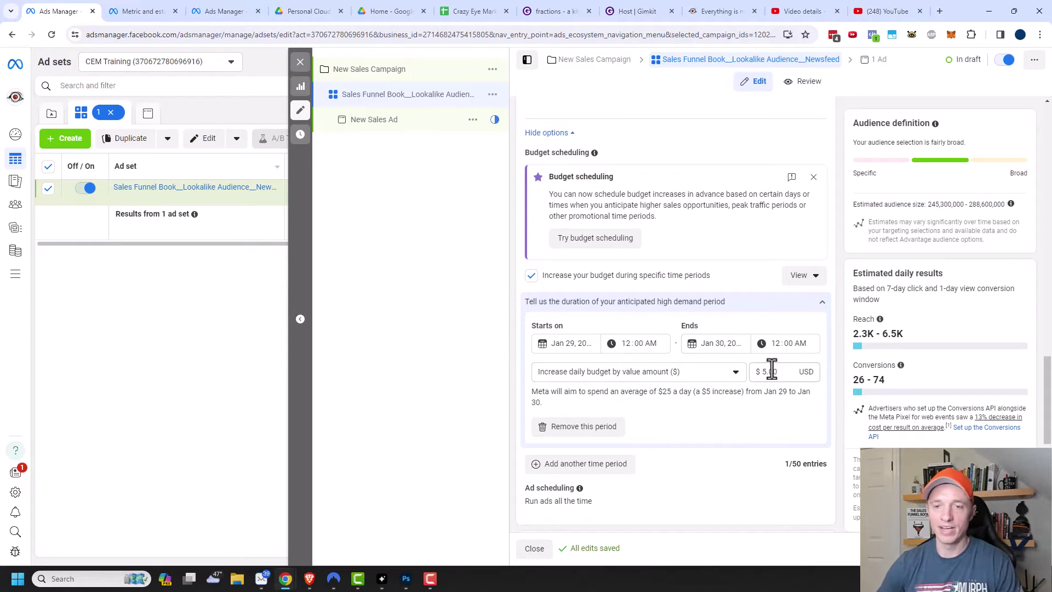
pyautogui.click(704, 371)
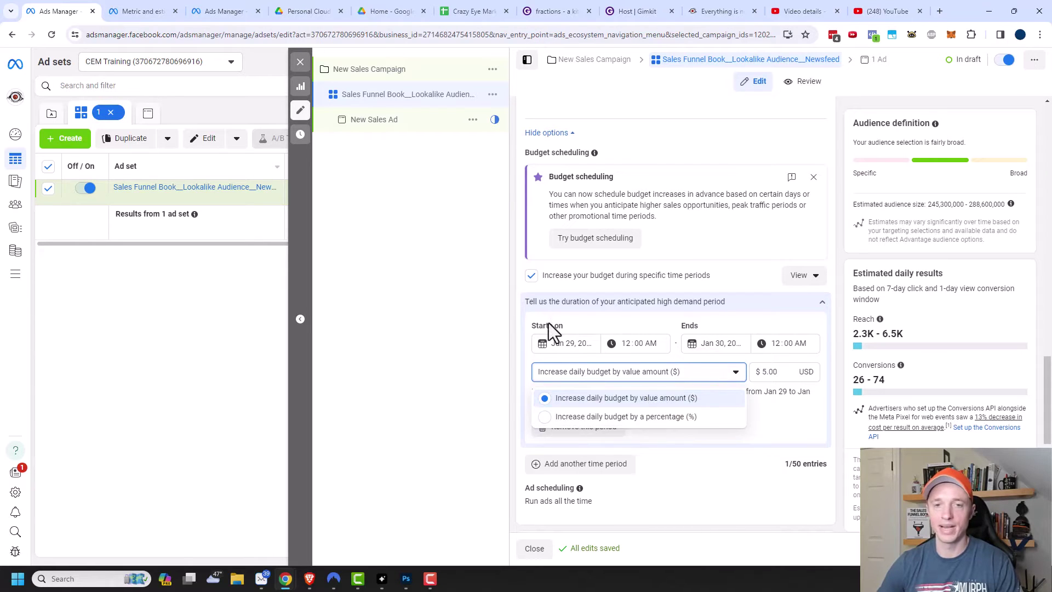
pyautogui.click(532, 276)
# - Expand the additional audience control options for minimum age, custom audience exclusions and languages
pyautogui.scroll(-2, 623, 288)
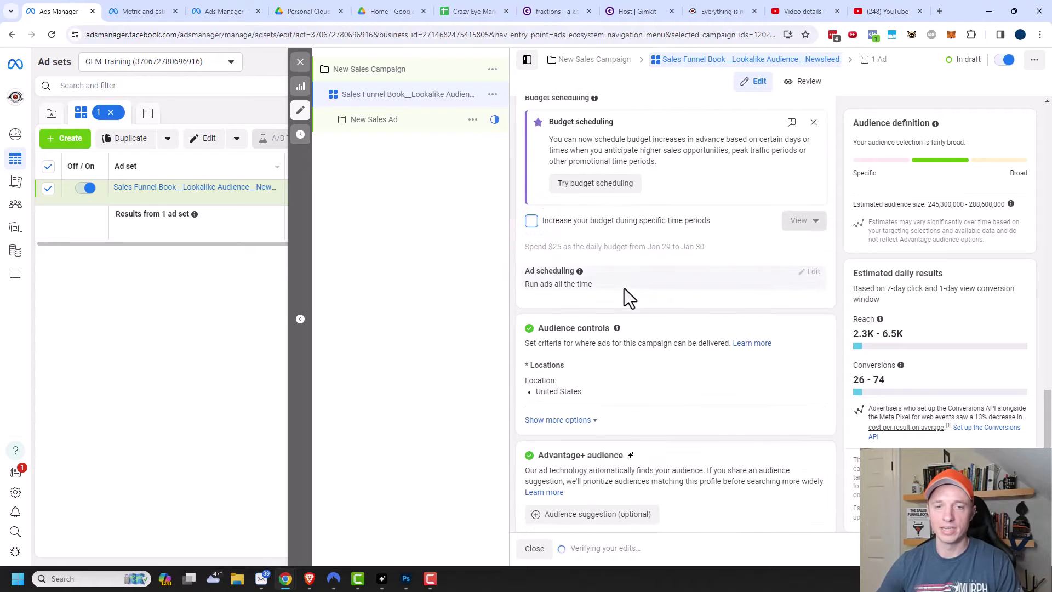
pyautogui.scroll(-1, 624, 288)
pyautogui.moveTo(542, 253)
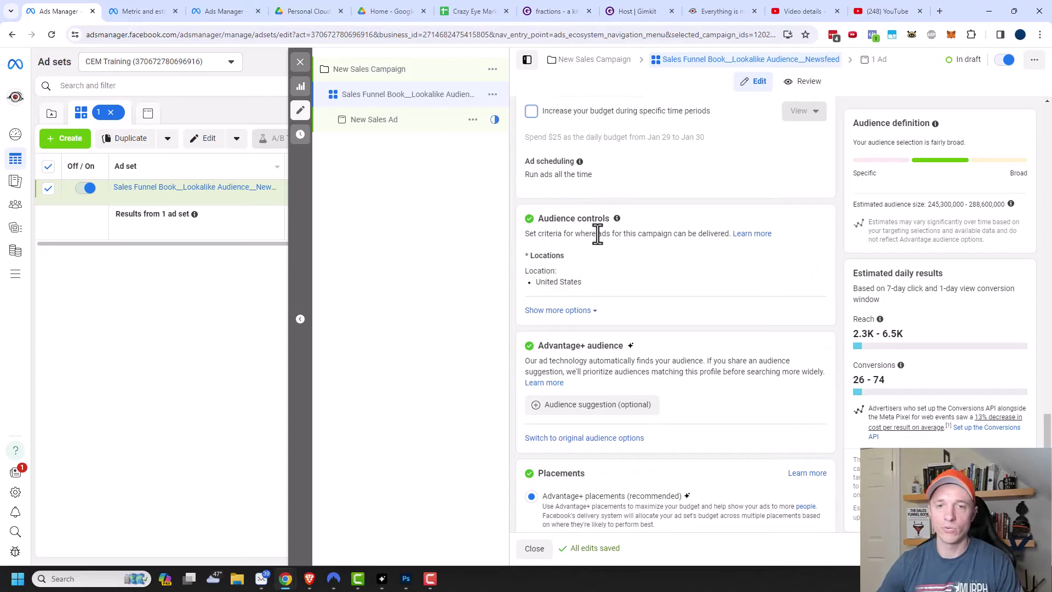
pyautogui.scroll(-1, 630, 274)
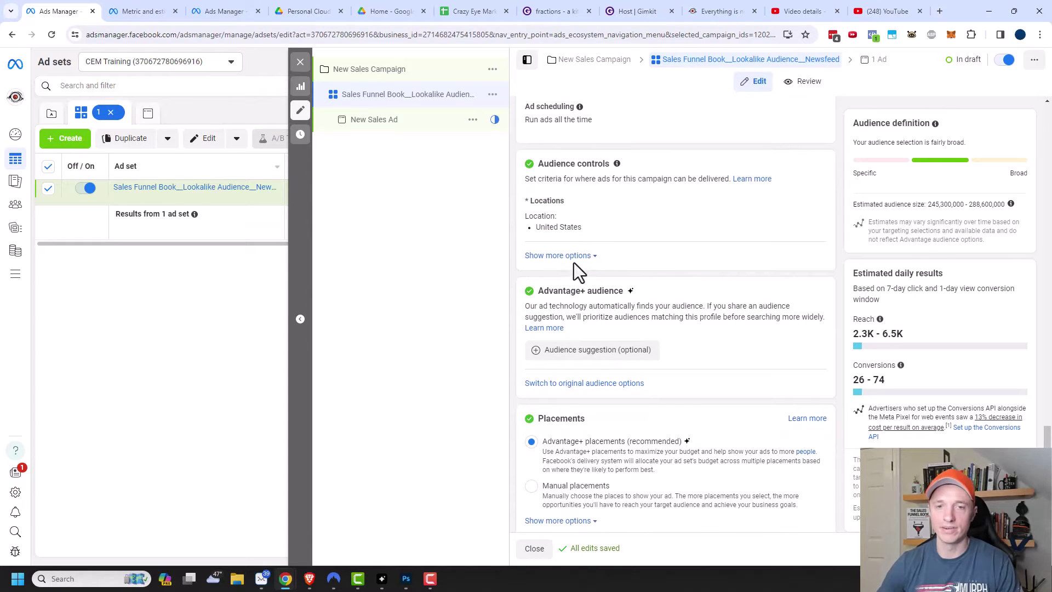
pyautogui.click(576, 256)
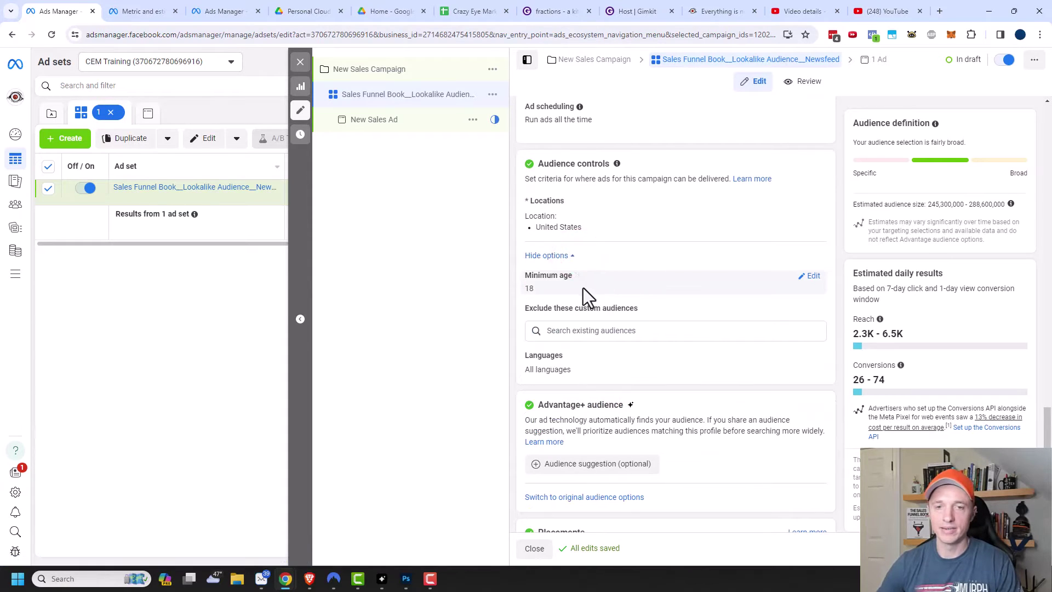
pyautogui.moveTo(574, 278)
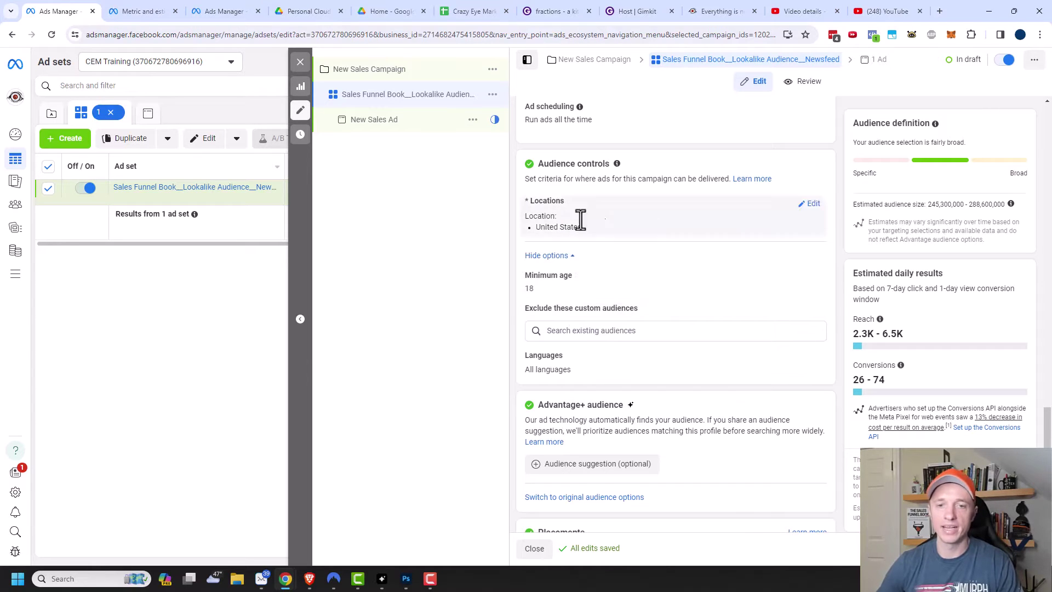
pyautogui.scroll(-2, 698, 268)
pyautogui.scroll(2, 698, 275)
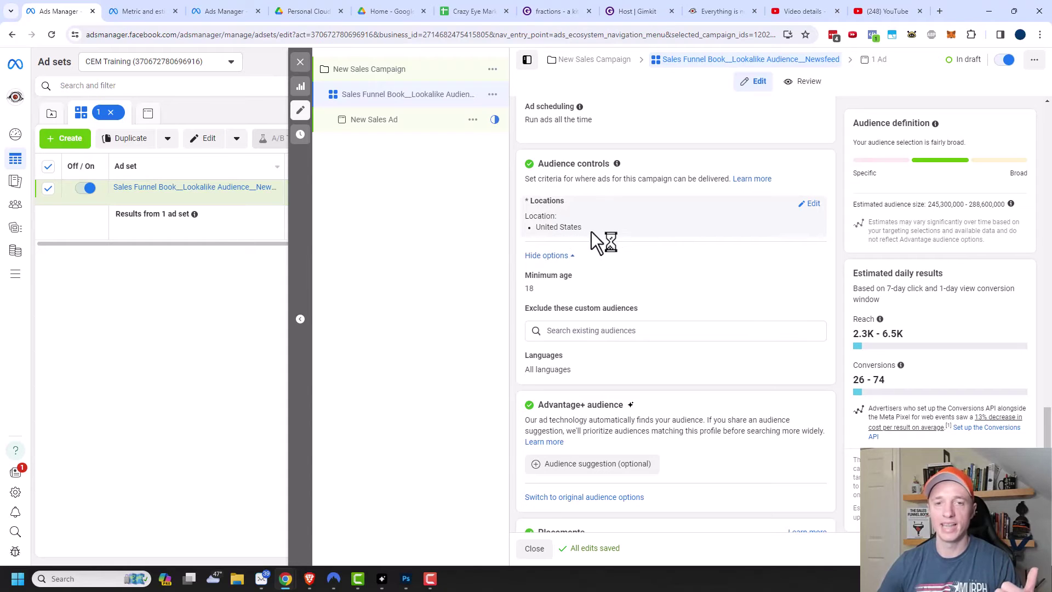
# - Edit the audience locations and exclude Florida from the United States targeting
pyautogui.click(812, 204)
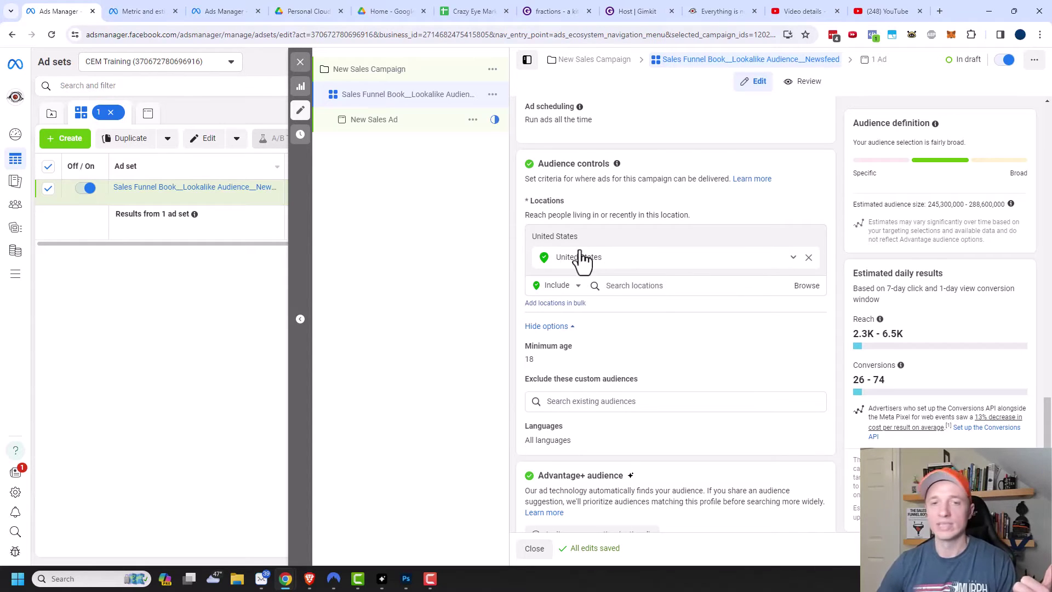
pyautogui.click(572, 284)
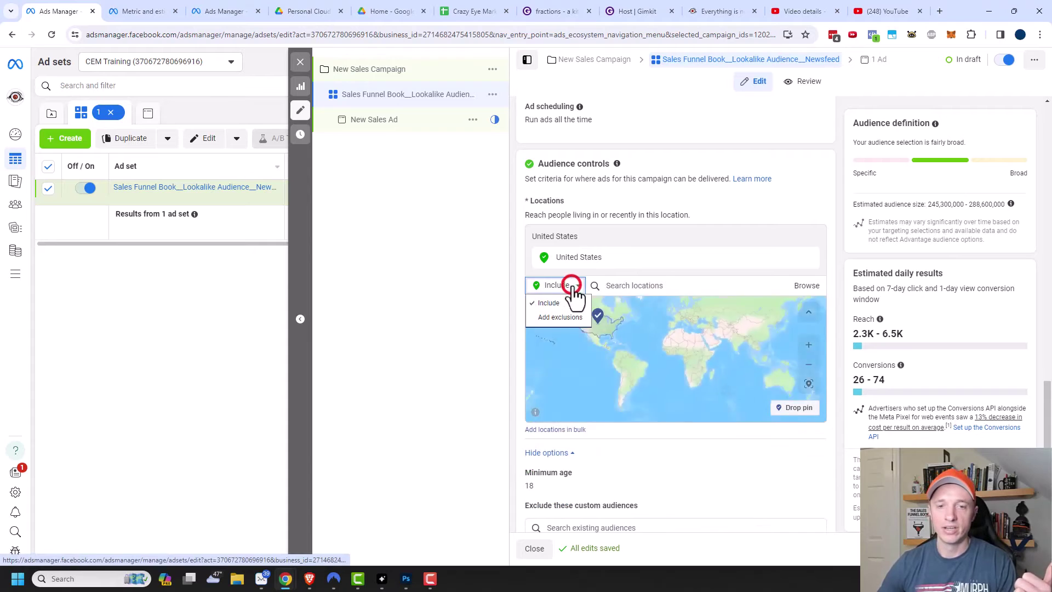
pyautogui.click(562, 318)
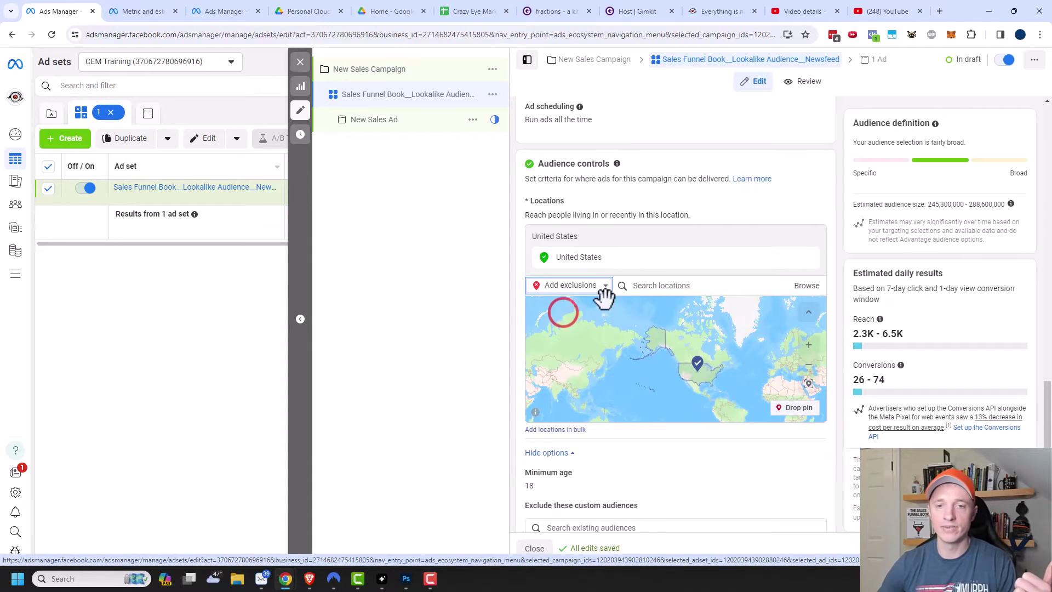
pyautogui.click(656, 291)
pyautogui.click(679, 306)
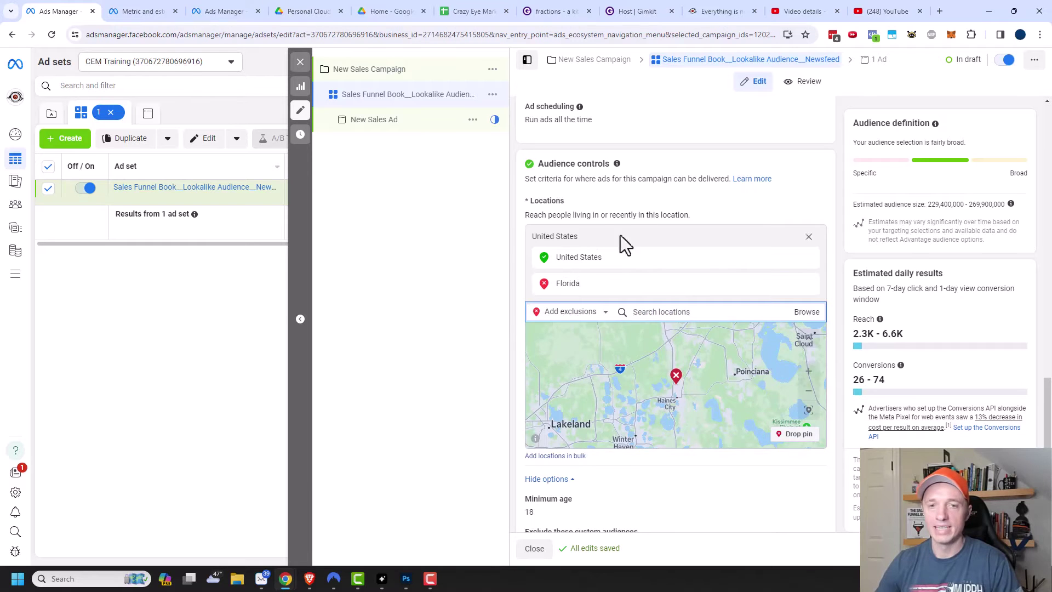
# - Set the audience's minimum age to 21
pyautogui.scroll(-4, 573, 247)
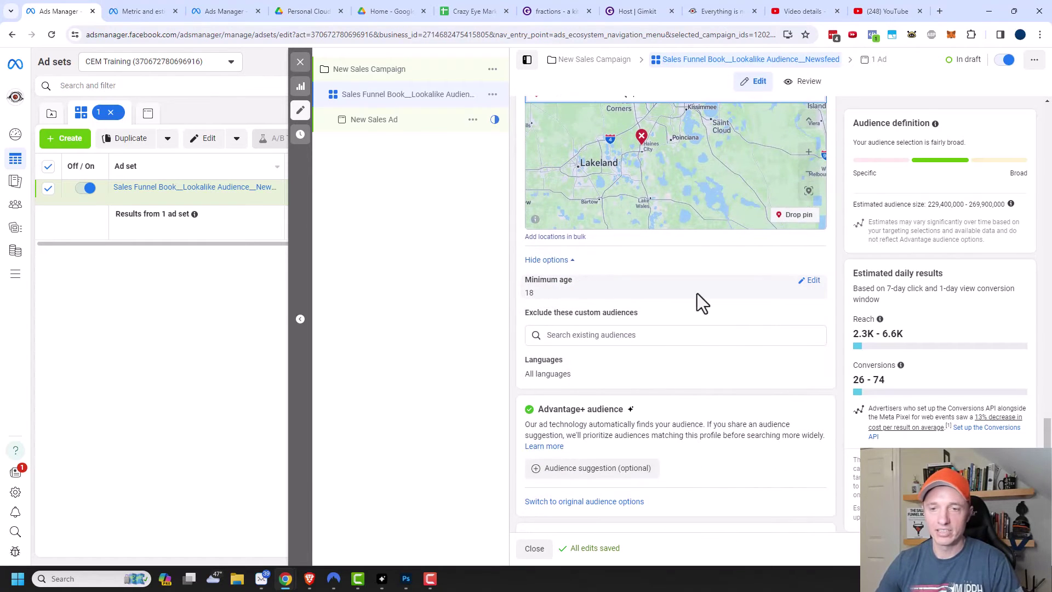
pyautogui.click(812, 281)
pyautogui.click(547, 297)
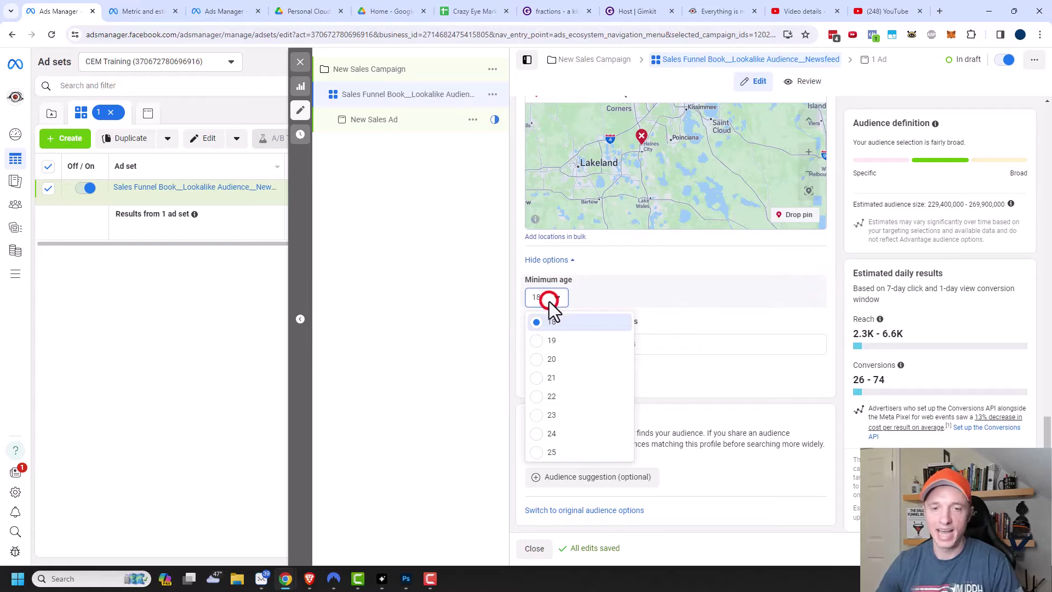
pyautogui.click(535, 379)
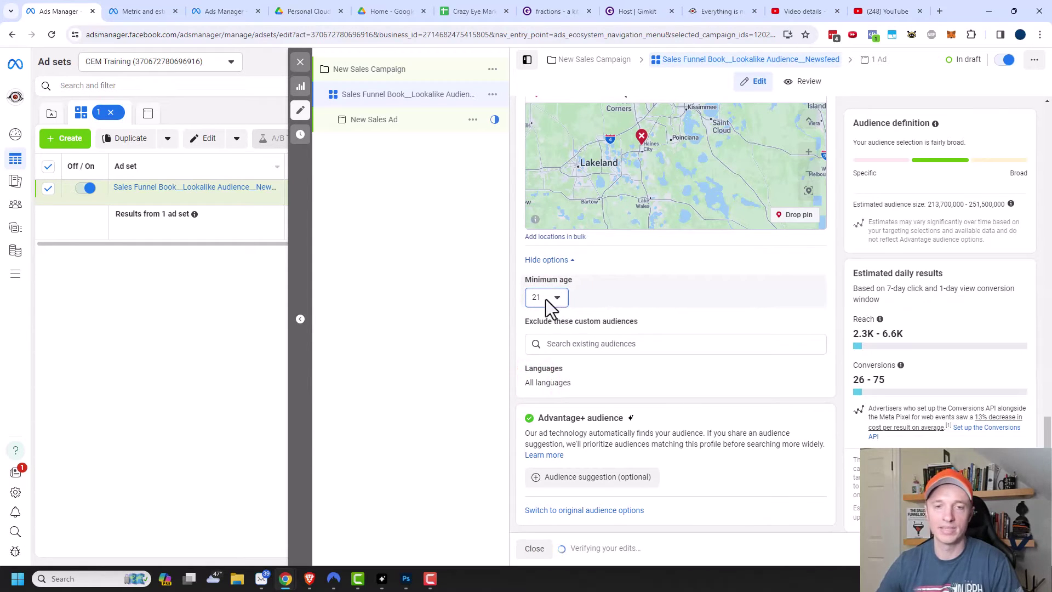
# - Exclude the custom audiences Leads - 30 Days, Watched > 75% Of My Video - 7 Days and All Website Visitors - 7 Days
pyautogui.scroll(-1, 559, 305)
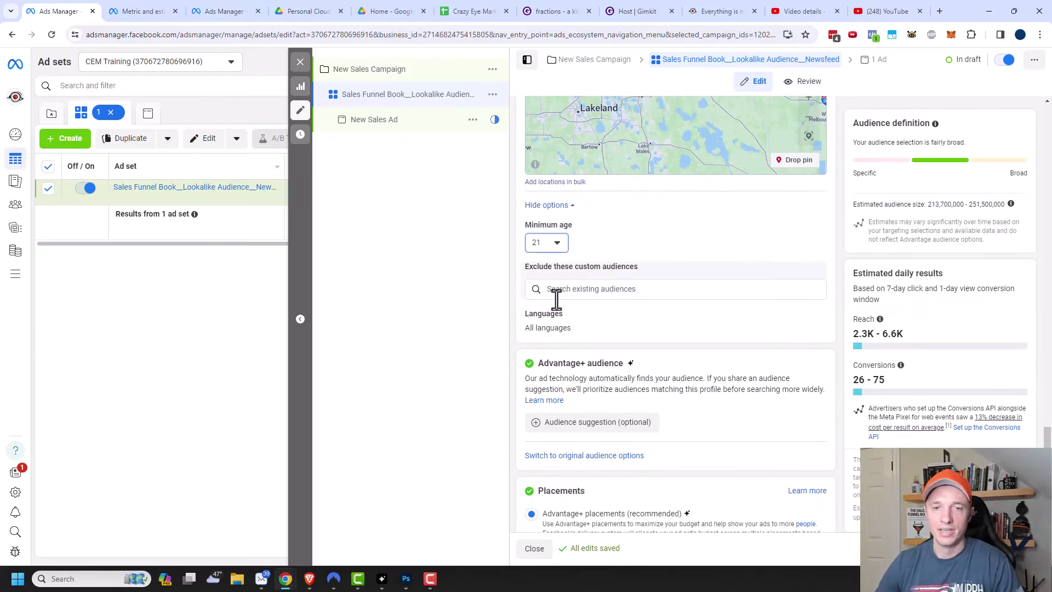
pyautogui.click(591, 293)
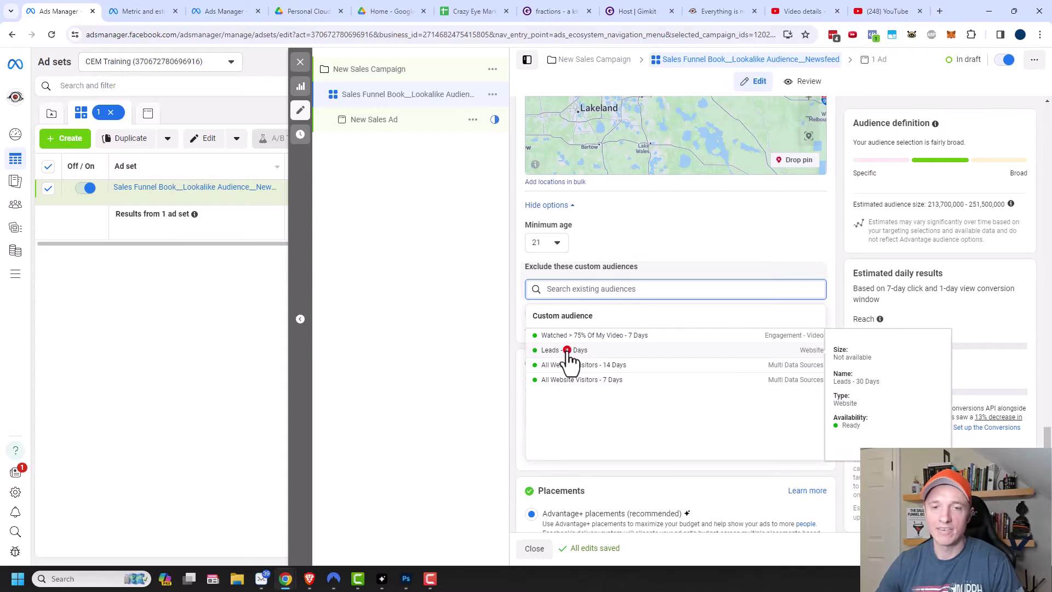
pyautogui.click(562, 351)
pyautogui.click(580, 337)
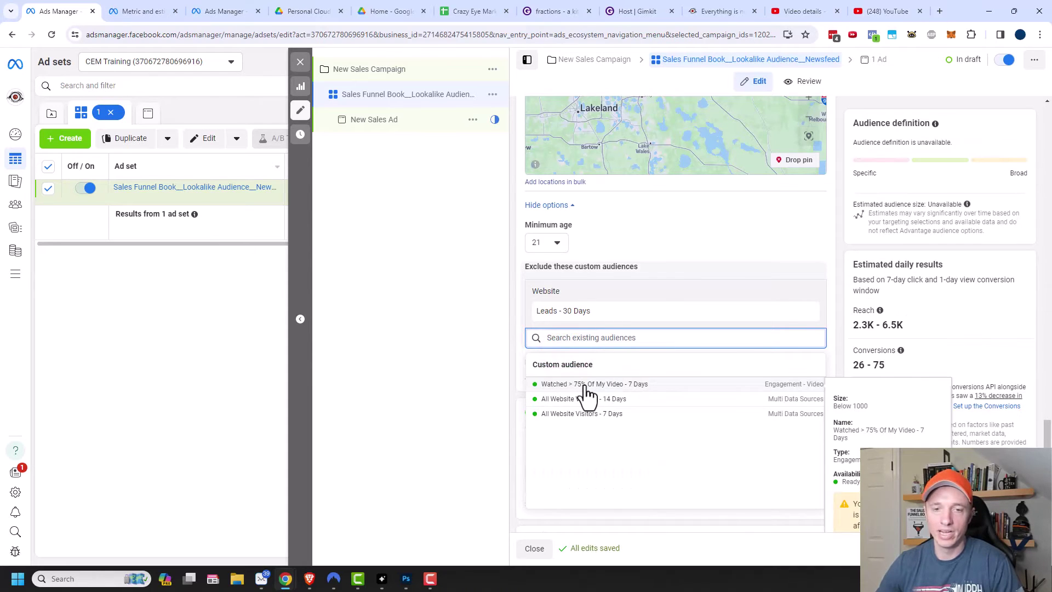
pyautogui.click(572, 384)
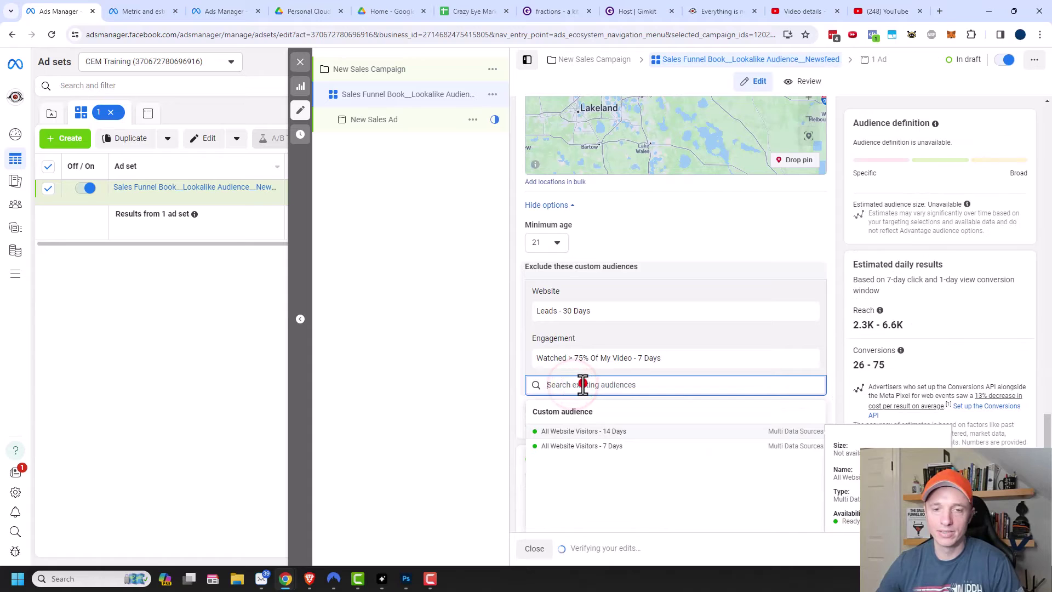
pyautogui.click(605, 446)
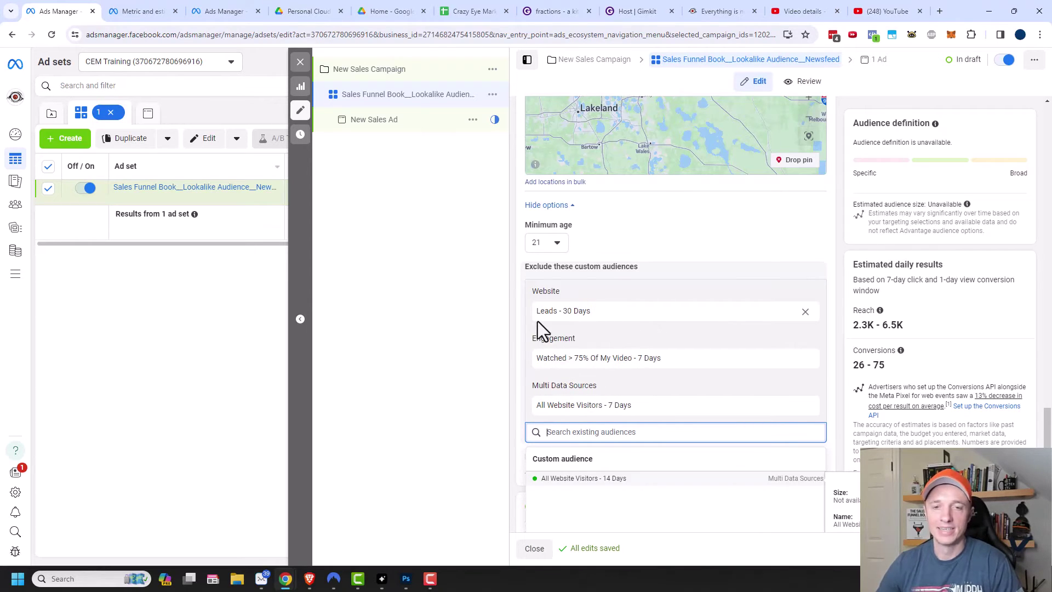
pyautogui.scroll(-1, 622, 369)
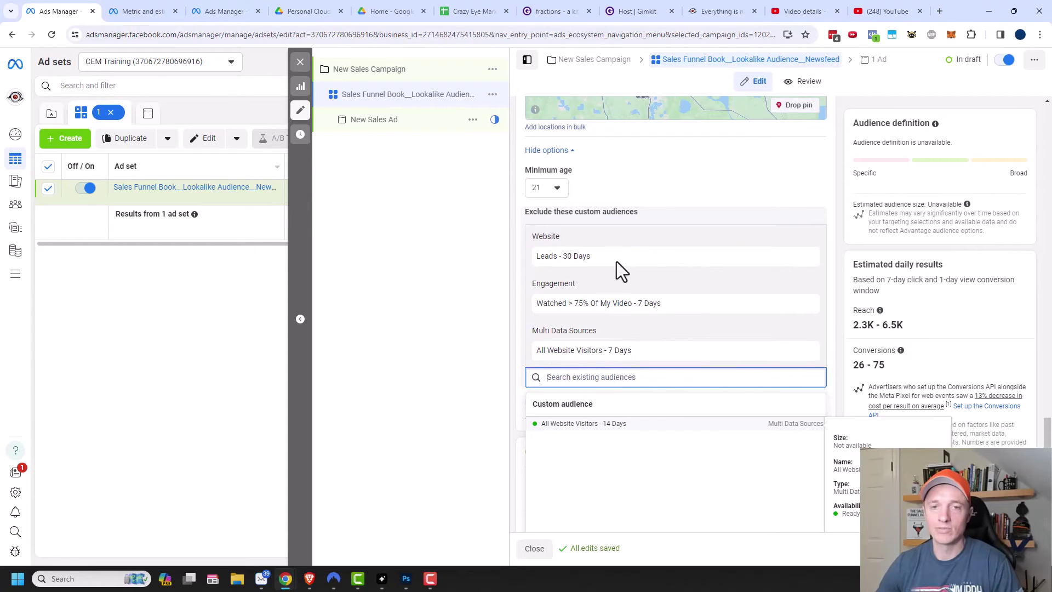
pyautogui.click(461, 305)
# - Review the audience controls from the location map to the Languages setting
pyautogui.scroll(-2, 553, 323)
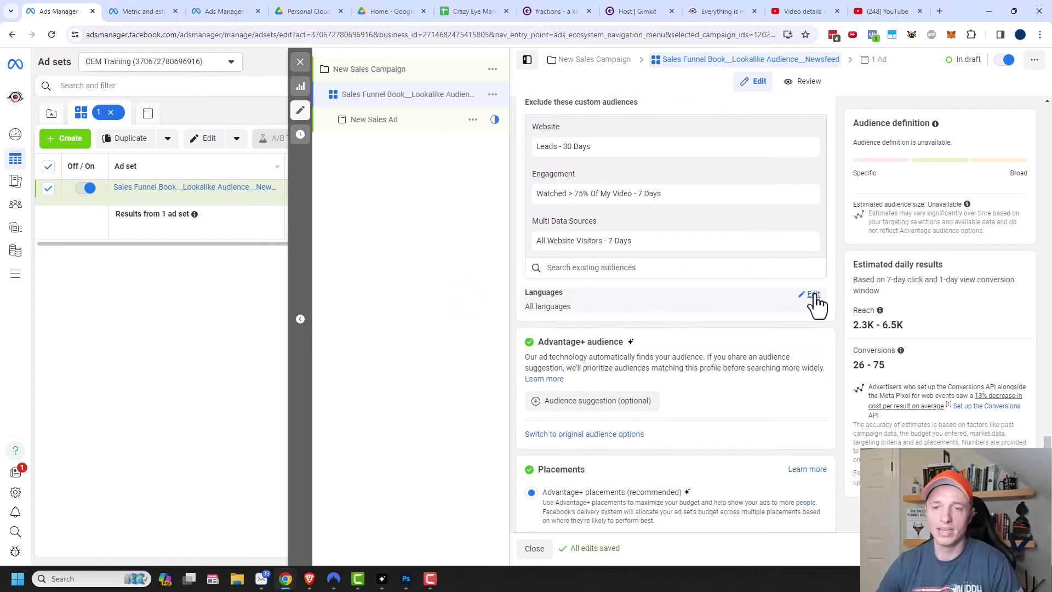
pyautogui.scroll(4, 721, 309)
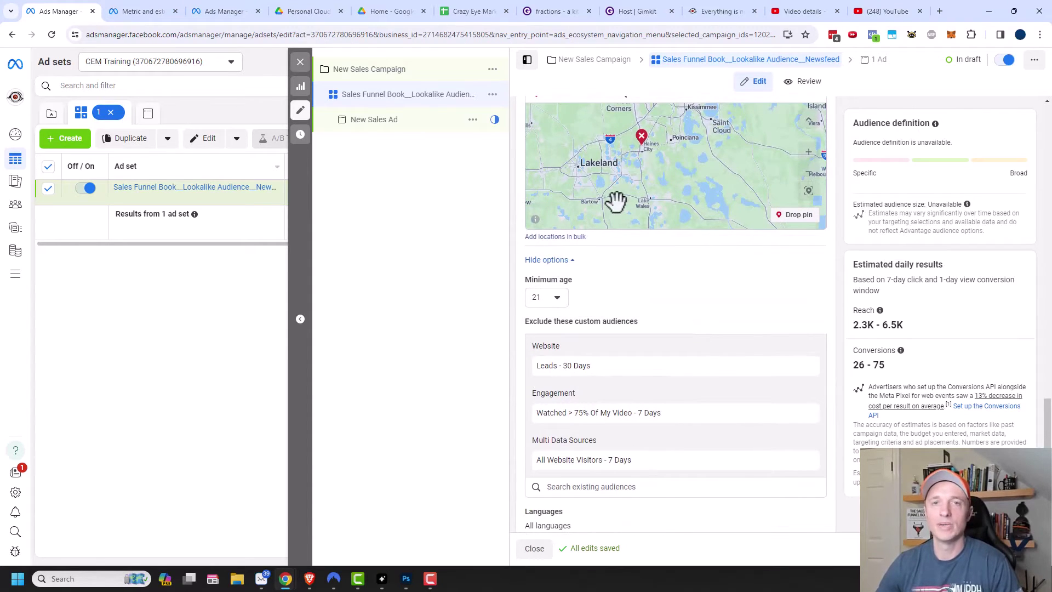
pyautogui.scroll(-2, 680, 291)
pyautogui.scroll(-1, 564, 405)
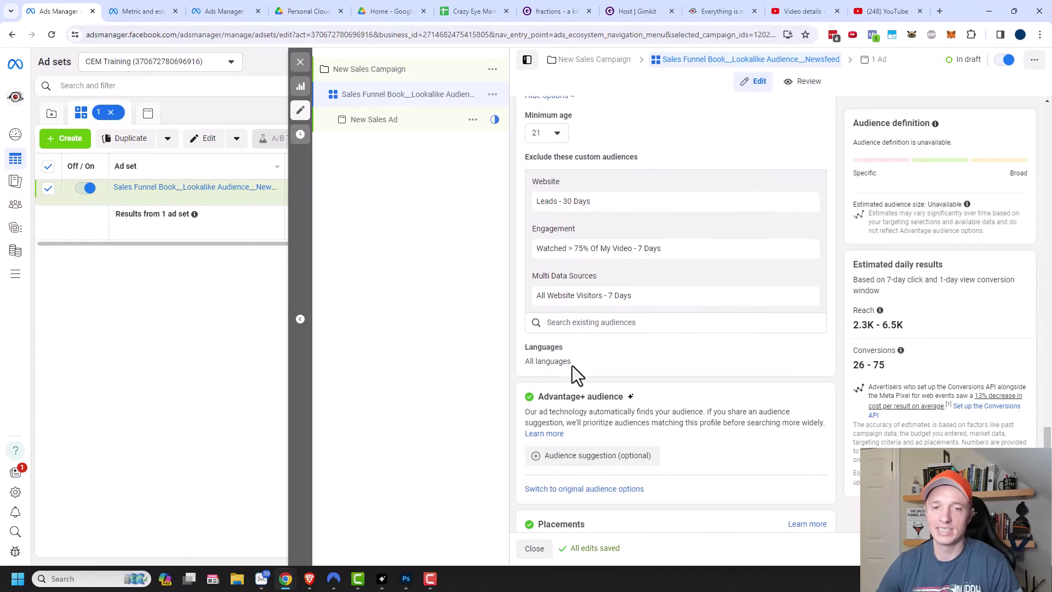
# - Add an audience suggestion that includes the custom audience Lookalike (US, 1%) - Leads - 30 Days
pyautogui.scroll(-2, 663, 354)
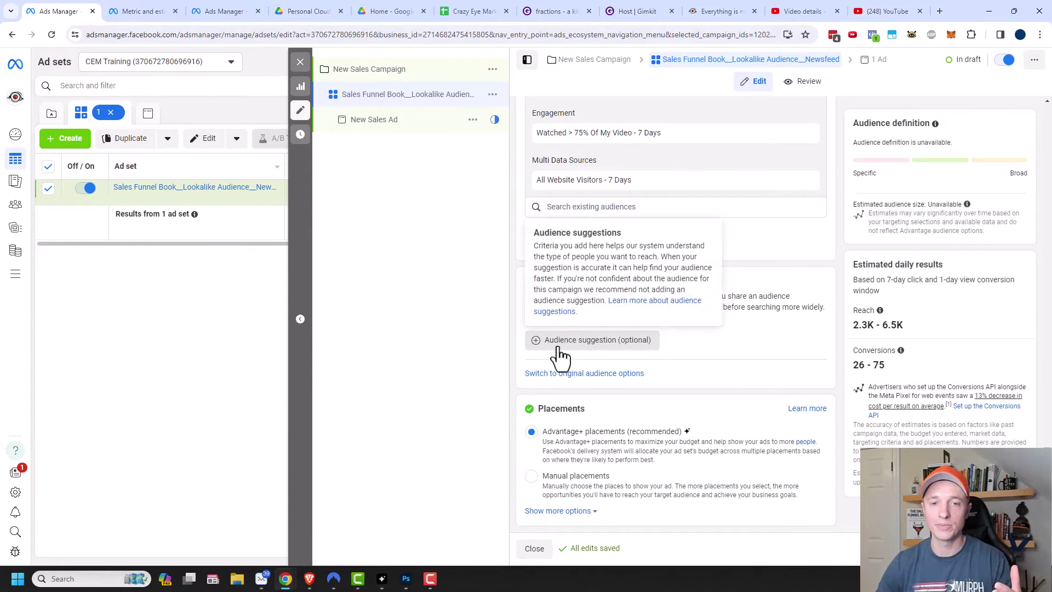
pyautogui.click(583, 345)
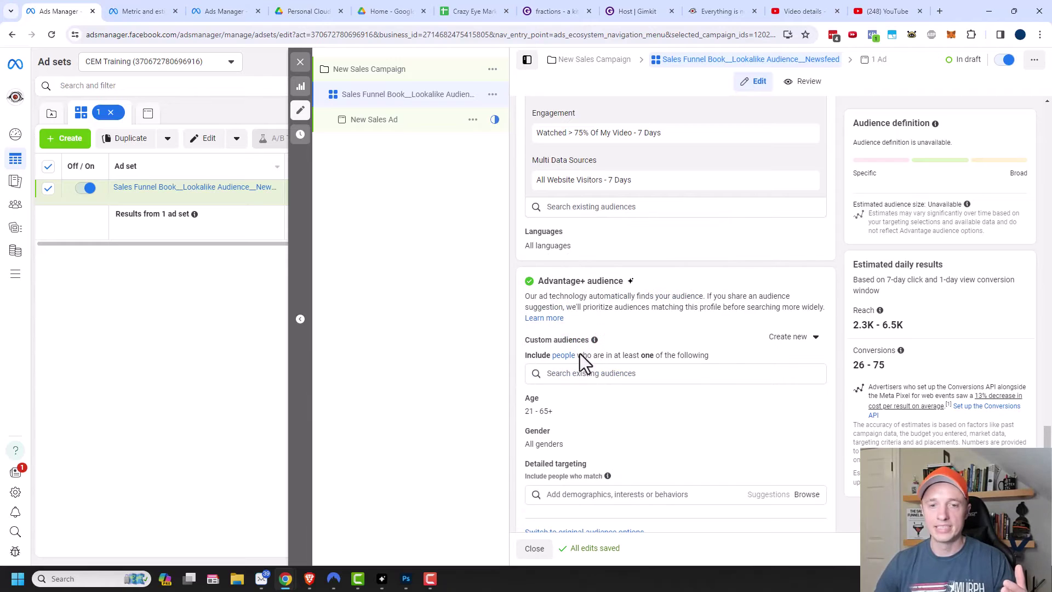
pyautogui.scroll(-2, 572, 363)
pyautogui.click(593, 264)
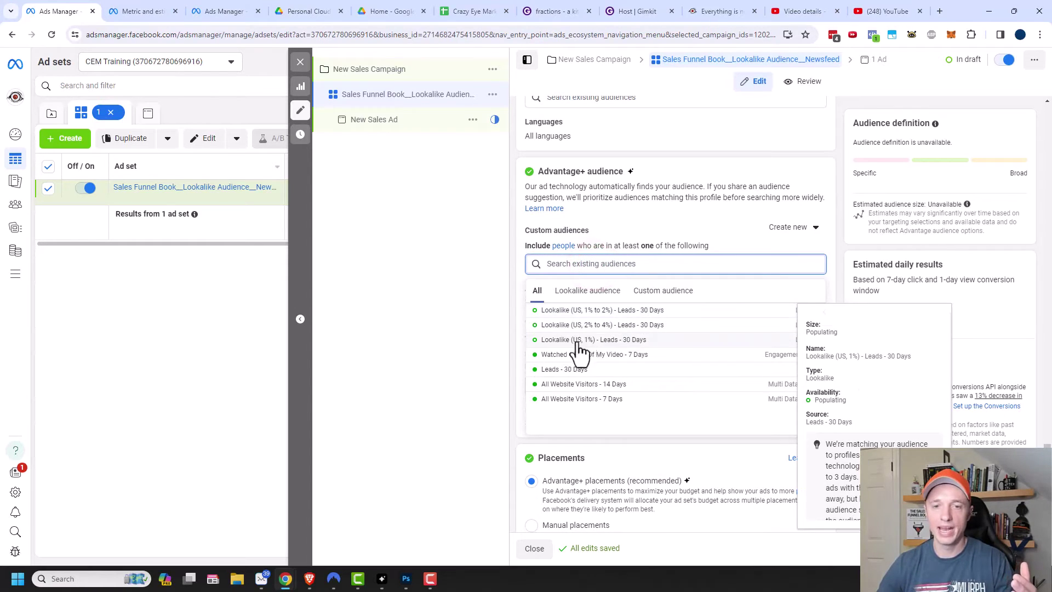
pyautogui.click(604, 340)
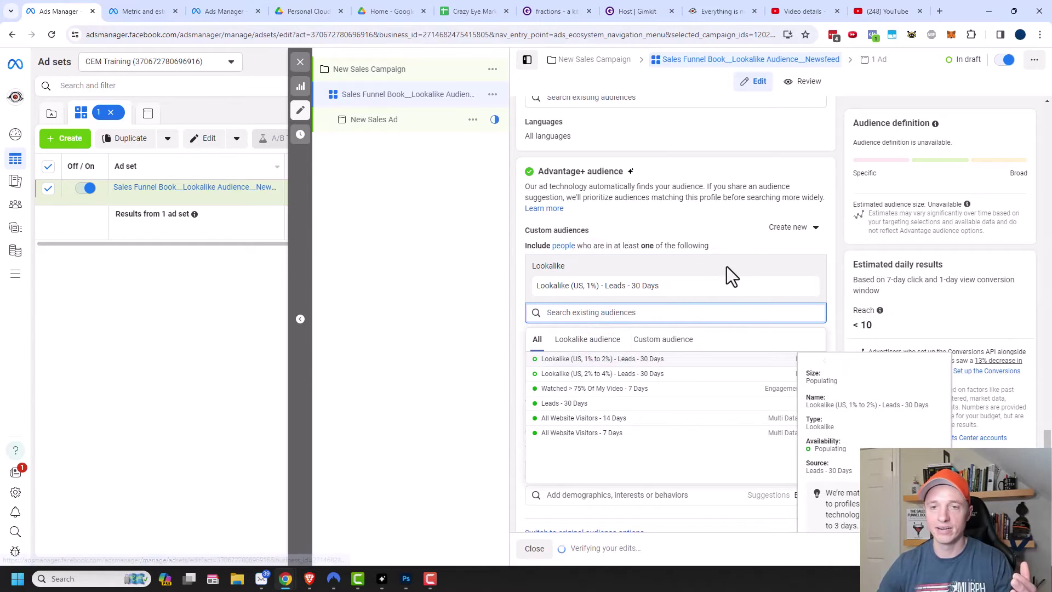
pyautogui.click(724, 212)
# - Search detailed targeting for "small business" and add the Small business owners behavior
pyautogui.scroll(-2, 756, 307)
pyautogui.scroll(-1, 576, 363)
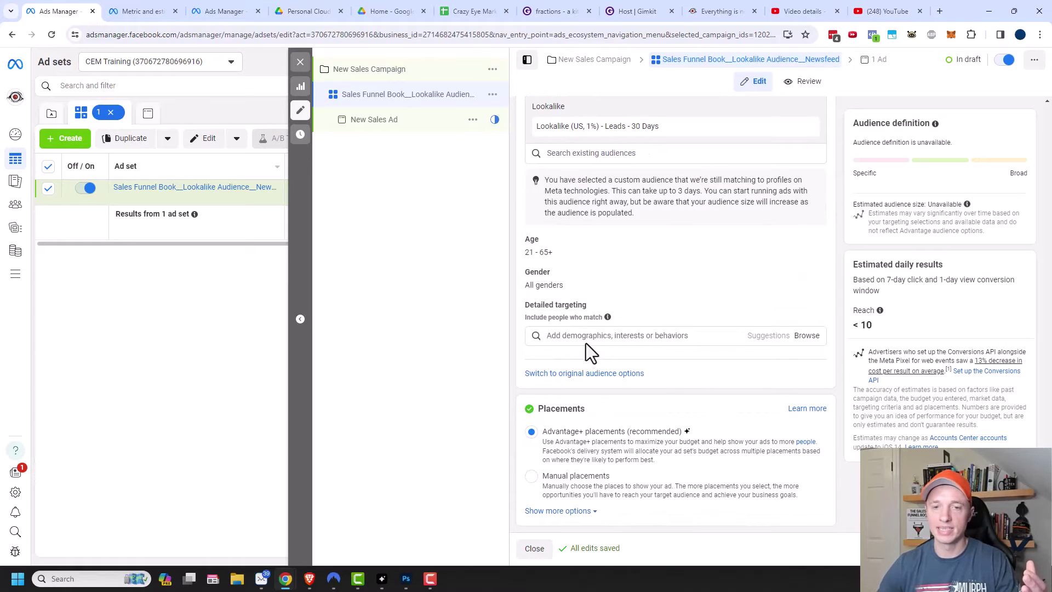
pyautogui.click(652, 337)
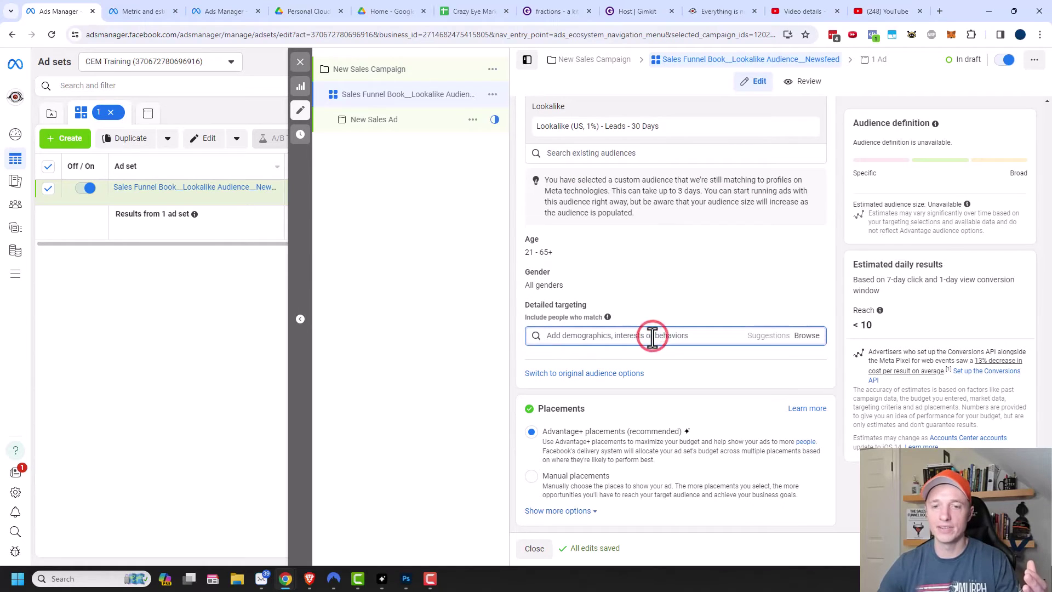
pyautogui.write('sma')
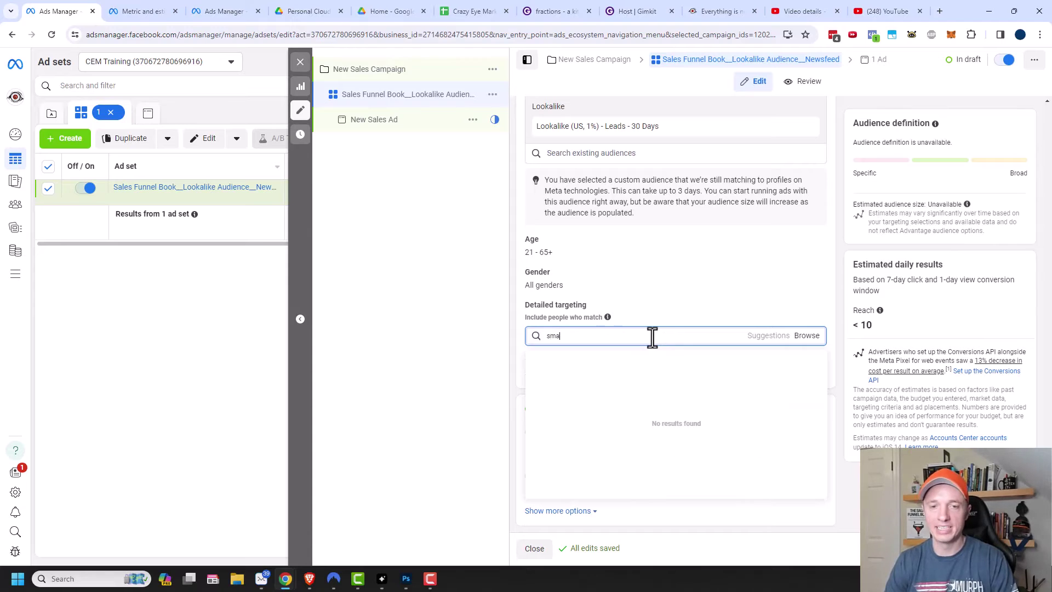
pyautogui.write('ll business')
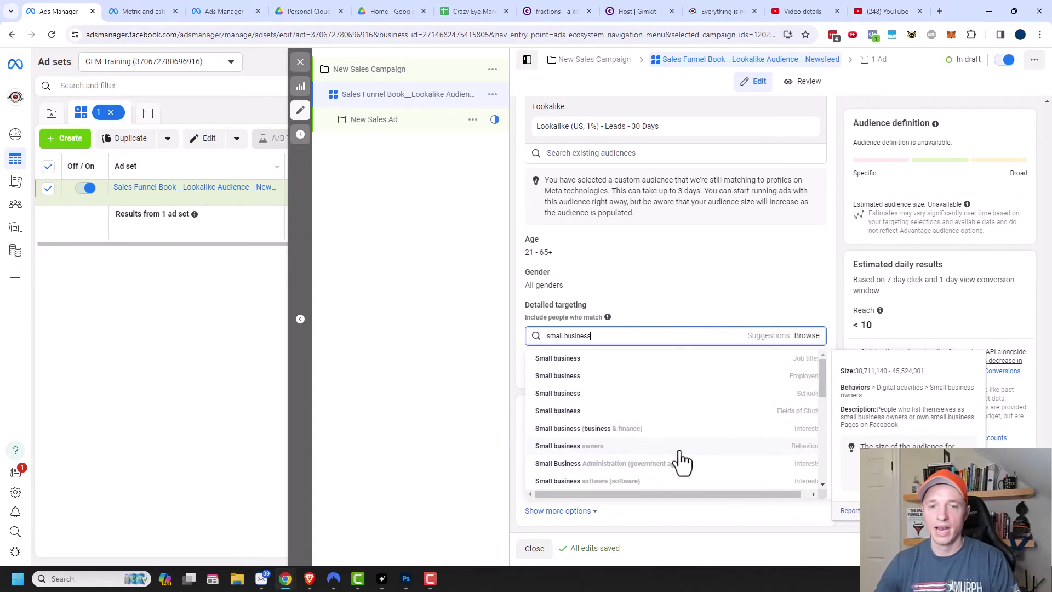
pyautogui.click(589, 450)
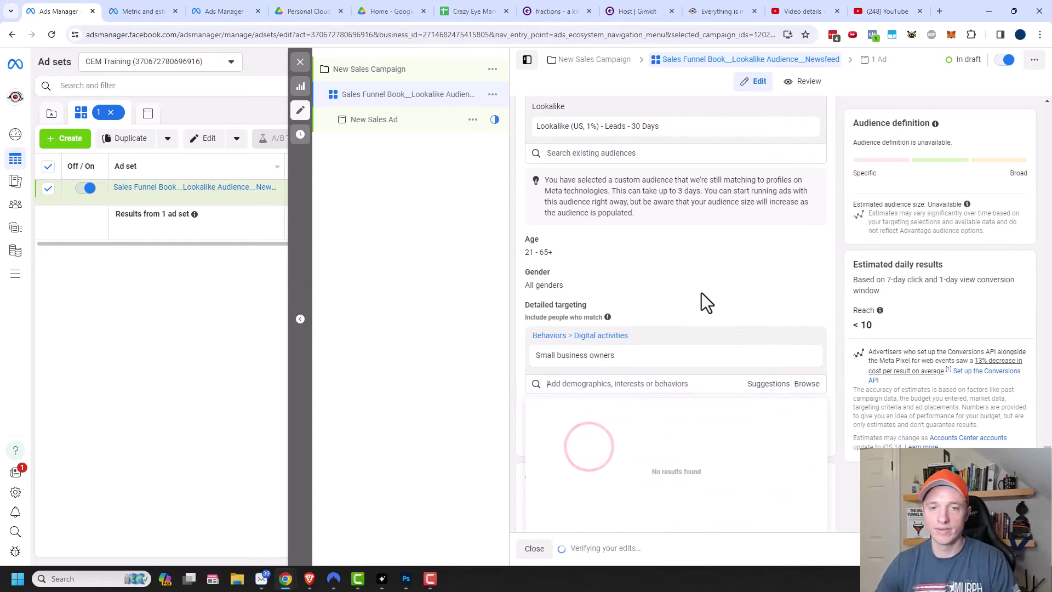
pyautogui.moveTo(603, 344)
pyautogui.scroll(1, 657, 364)
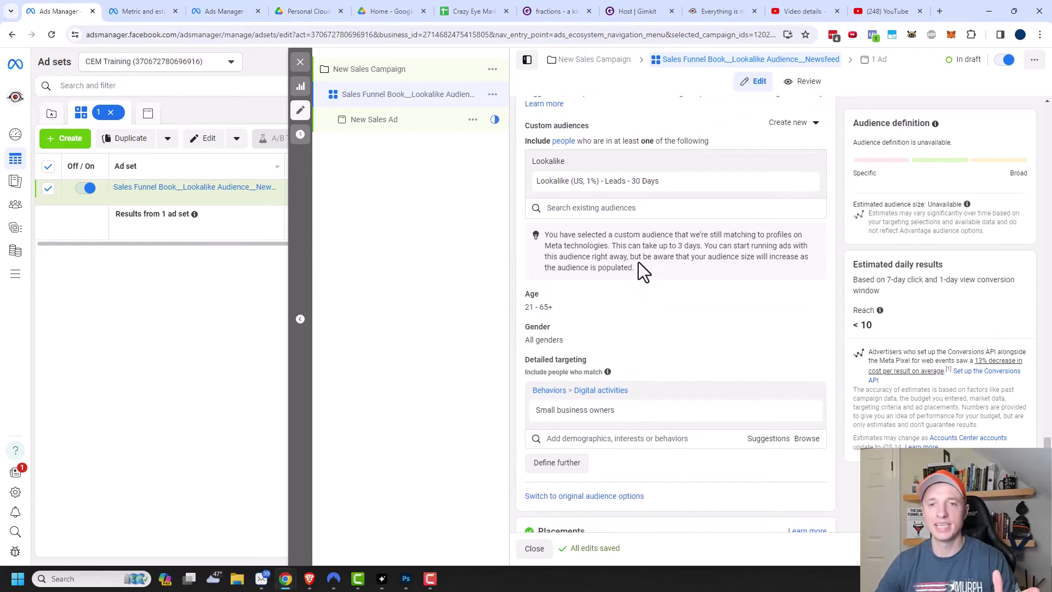
pyautogui.scroll(1, 636, 390)
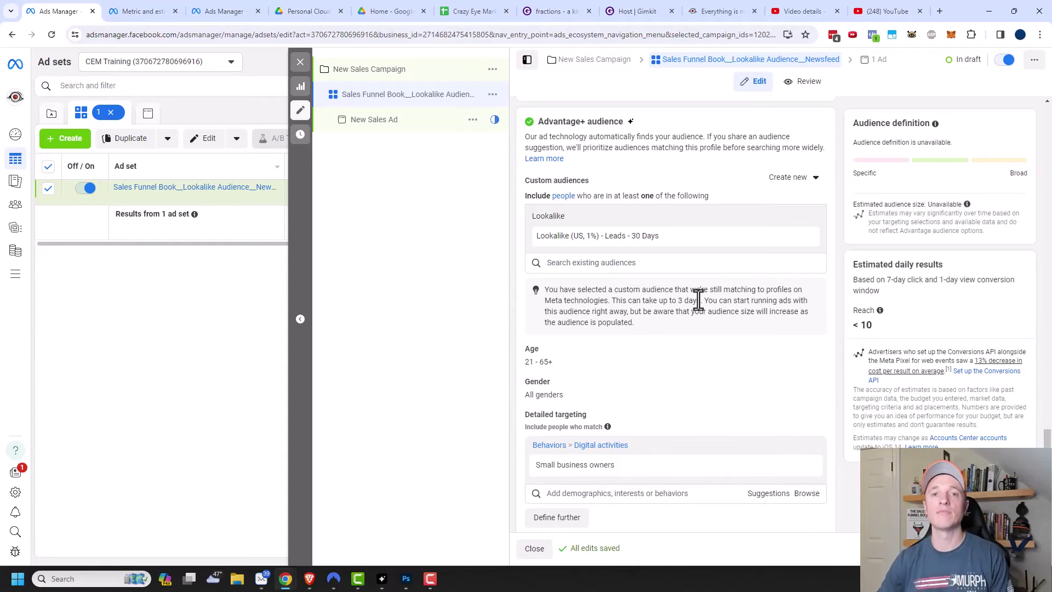
# - Switch the ad set from Advantage+ audience to the original audience options
pyautogui.scroll(-2, 698, 299)
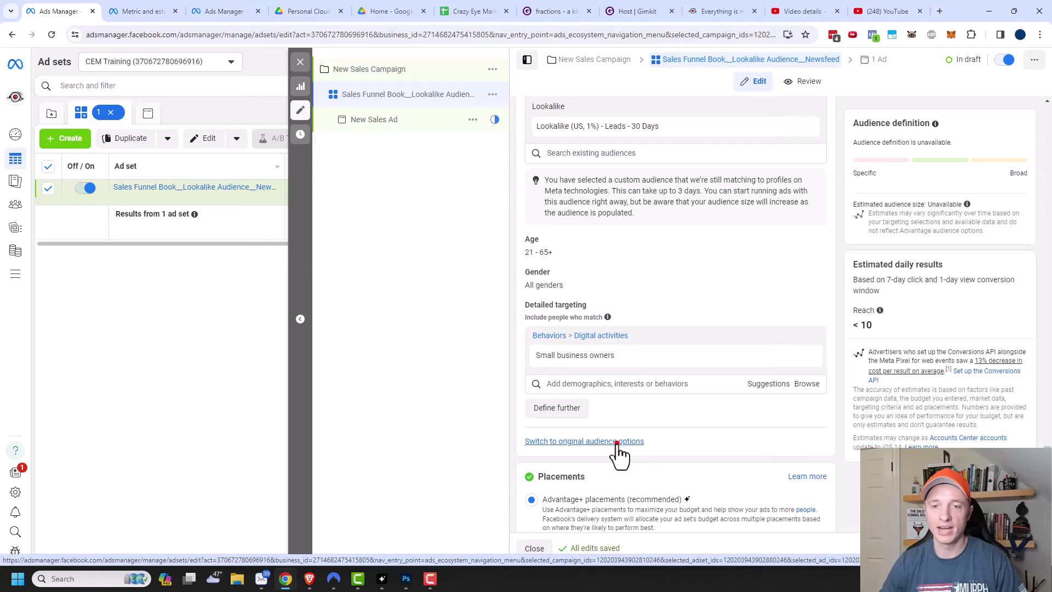
pyautogui.click(615, 442)
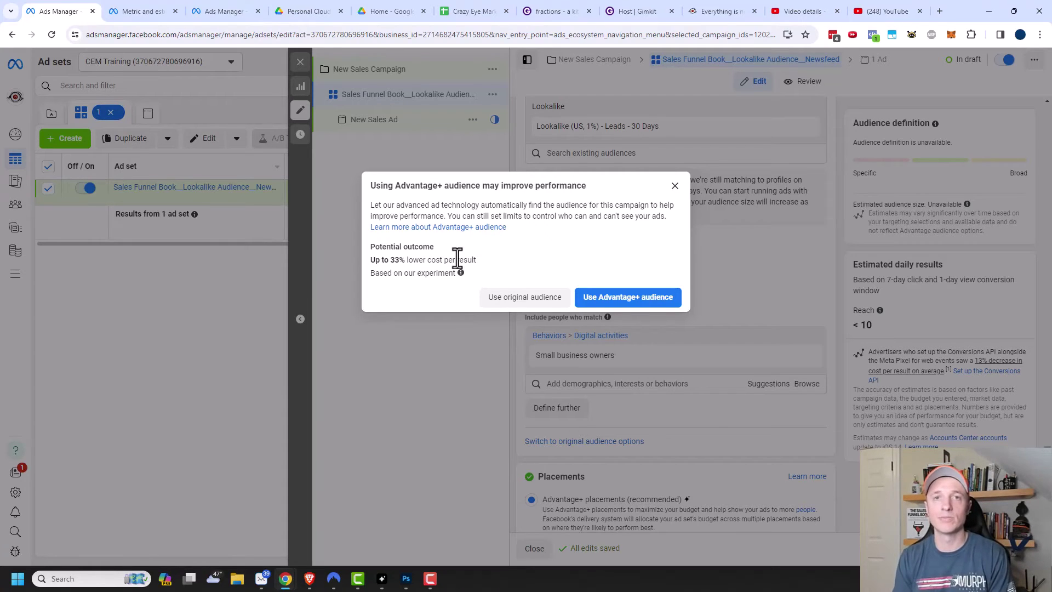
pyautogui.click(516, 301)
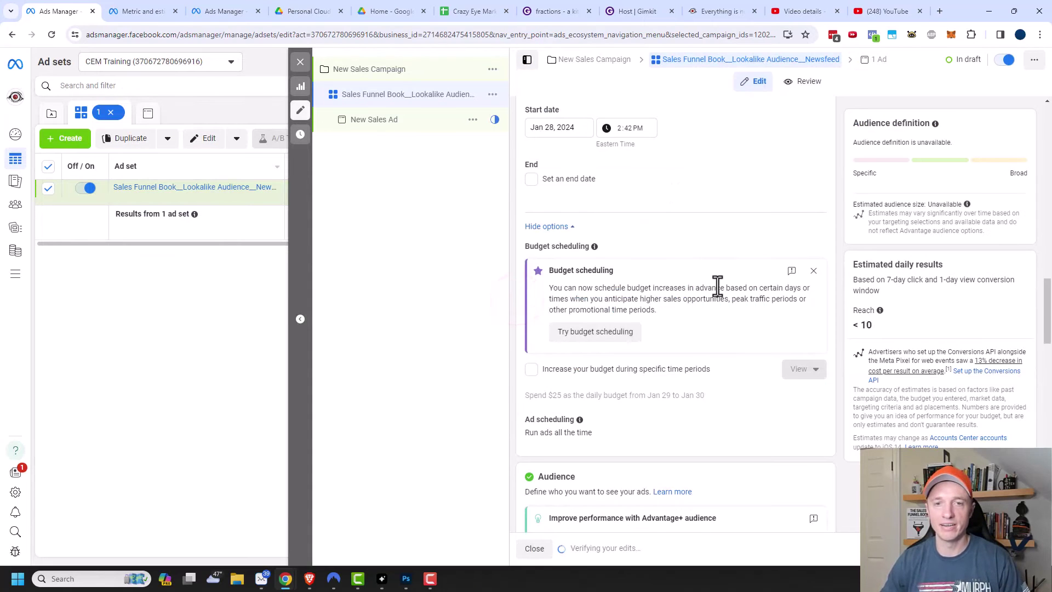
pyautogui.scroll(-8, 712, 284)
pyautogui.scroll(-3, 707, 307)
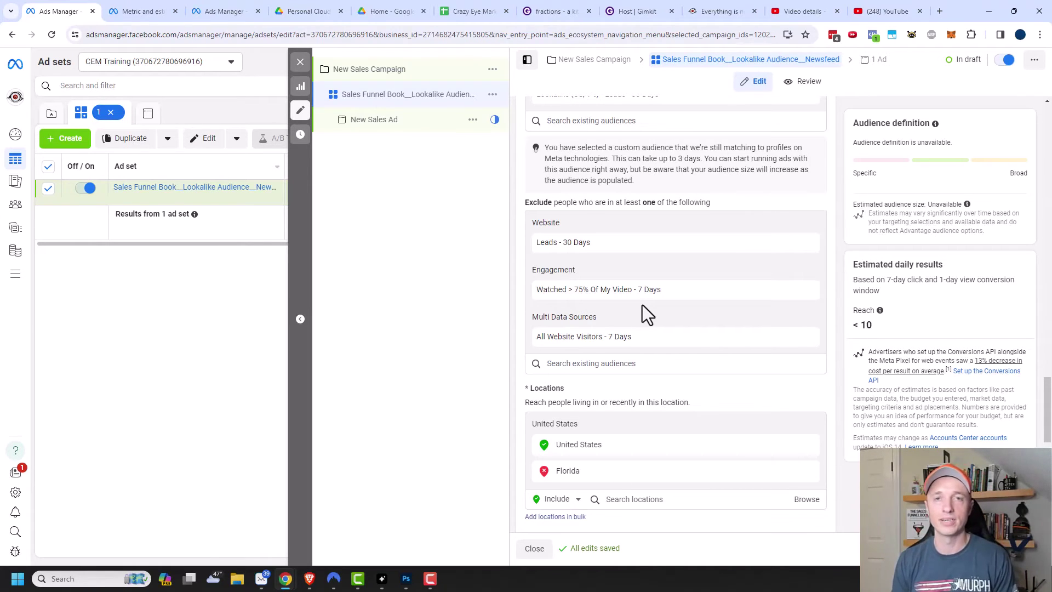
# - Switch the ad set to Manual placements and exclude the Apps and sites placements
pyautogui.scroll(-12, 734, 189)
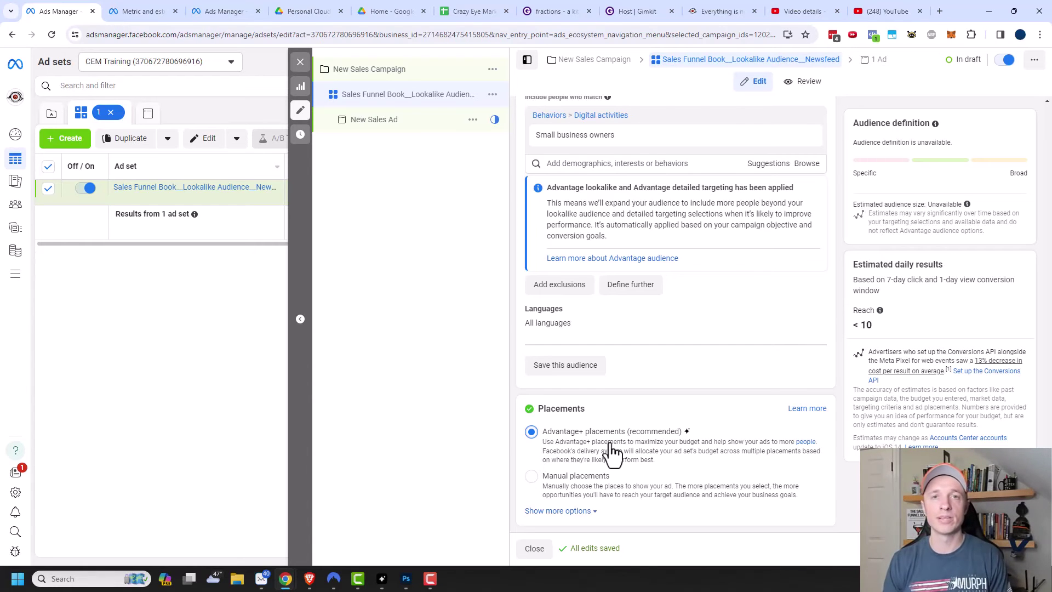
pyautogui.click(586, 481)
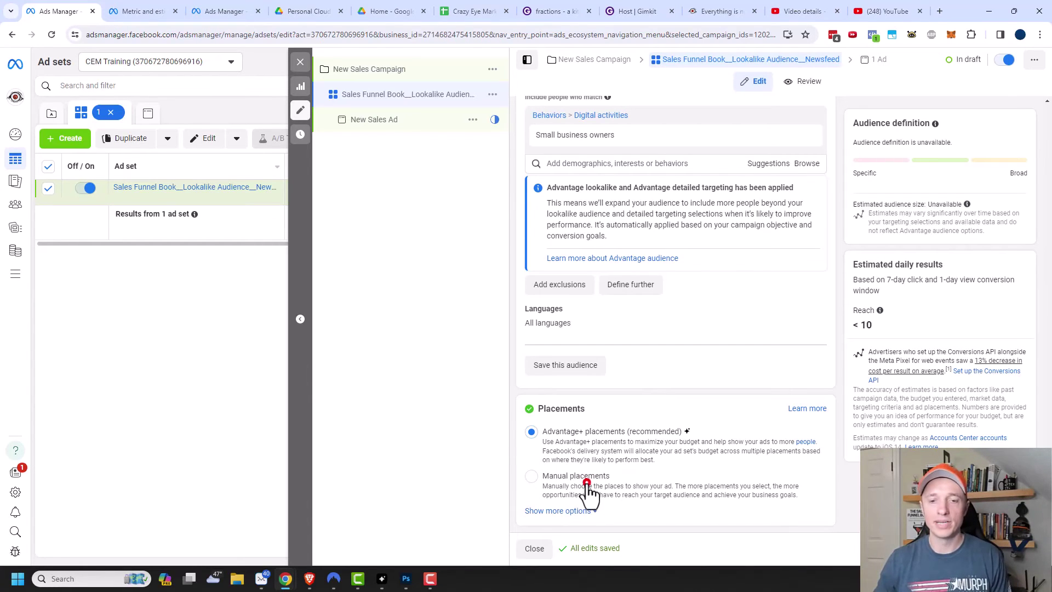
pyautogui.scroll(-7, 693, 411)
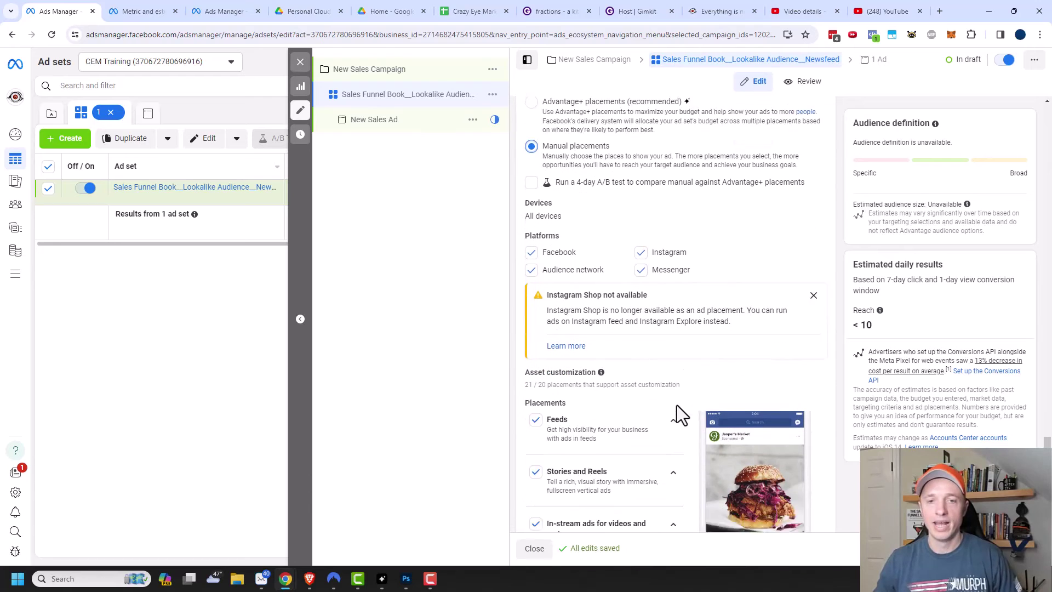
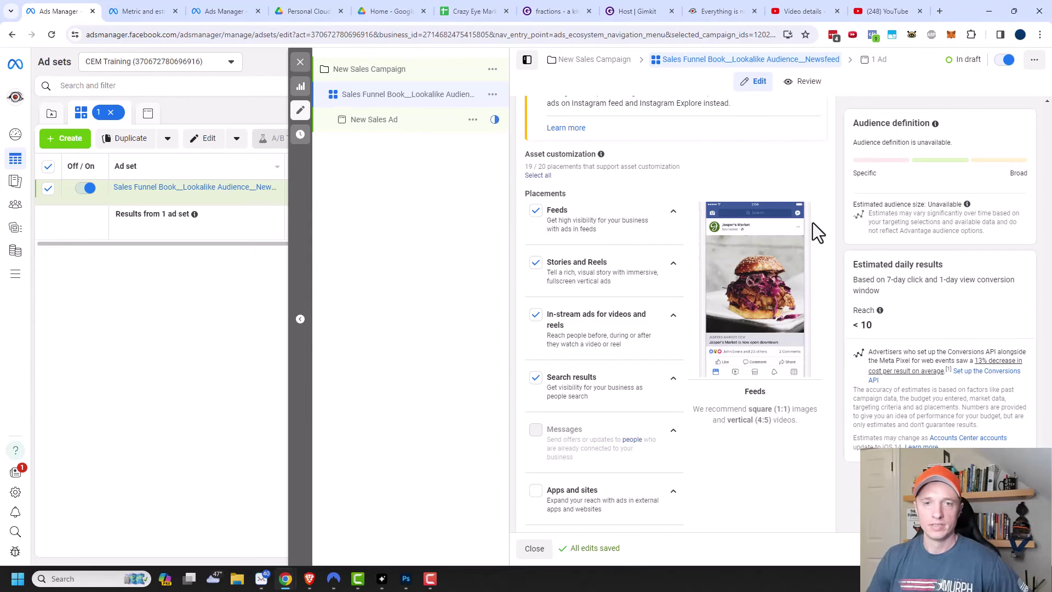
# - Exclude Facebook right column from the Feeds placements and deselect all Stories and Reels placements
pyautogui.click(674, 211)
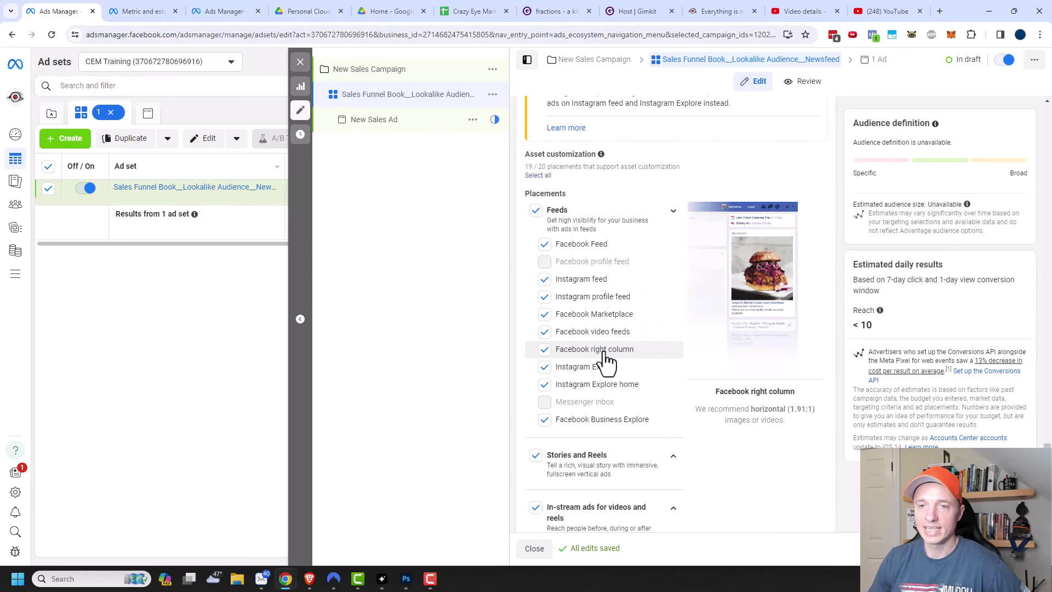
pyautogui.click(545, 351)
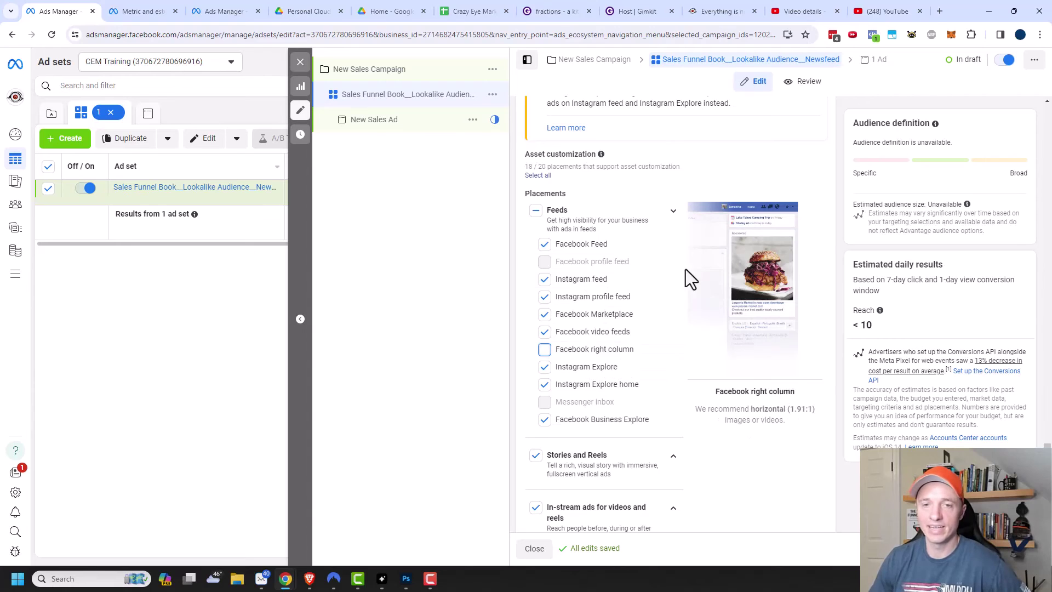
pyautogui.click(673, 212)
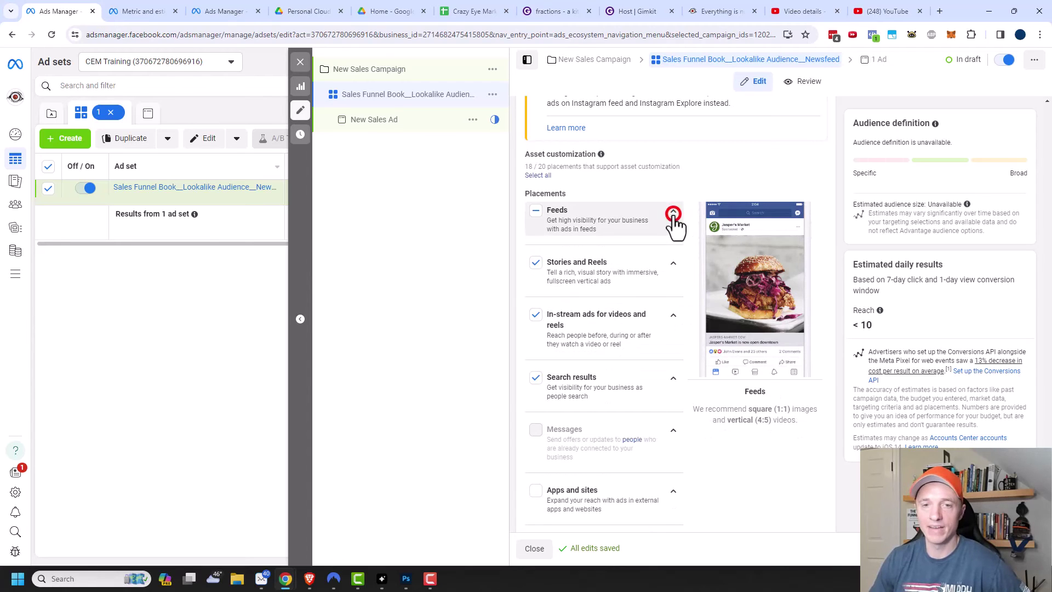
pyautogui.click(674, 265)
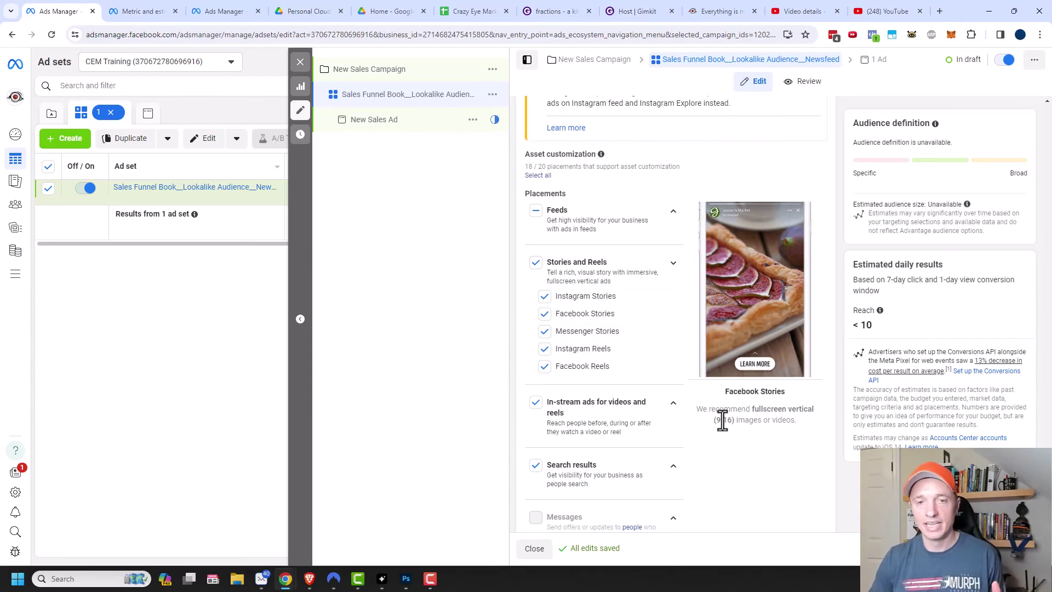
pyautogui.click(536, 263)
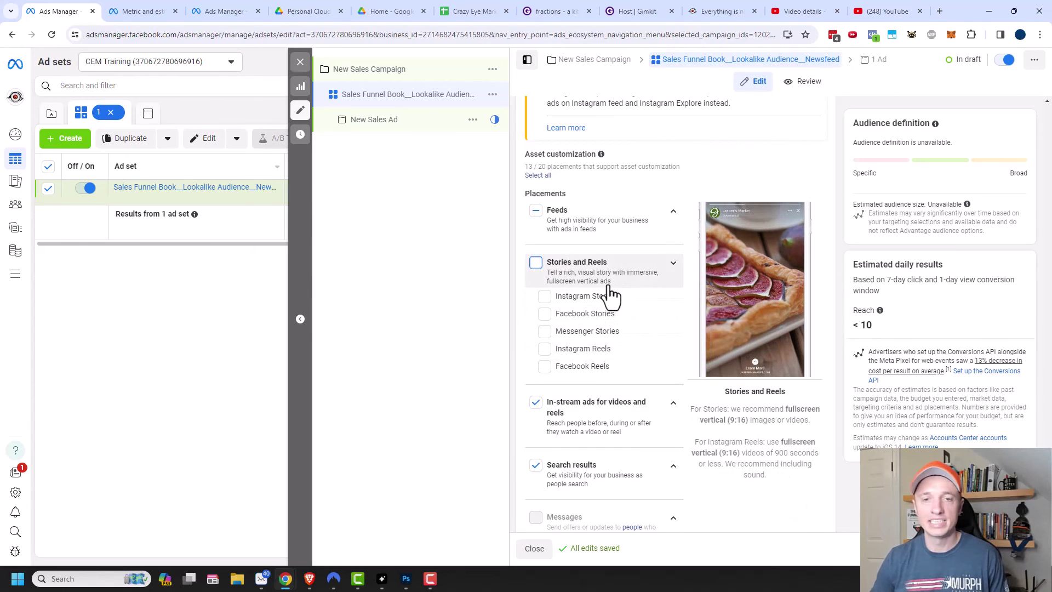
# - Exclude Ads on Facebook Reels and Ads on Instagram Reels from the in-stream placements, keeping Facebook in-stream videos
pyautogui.scroll(-1, 635, 304)
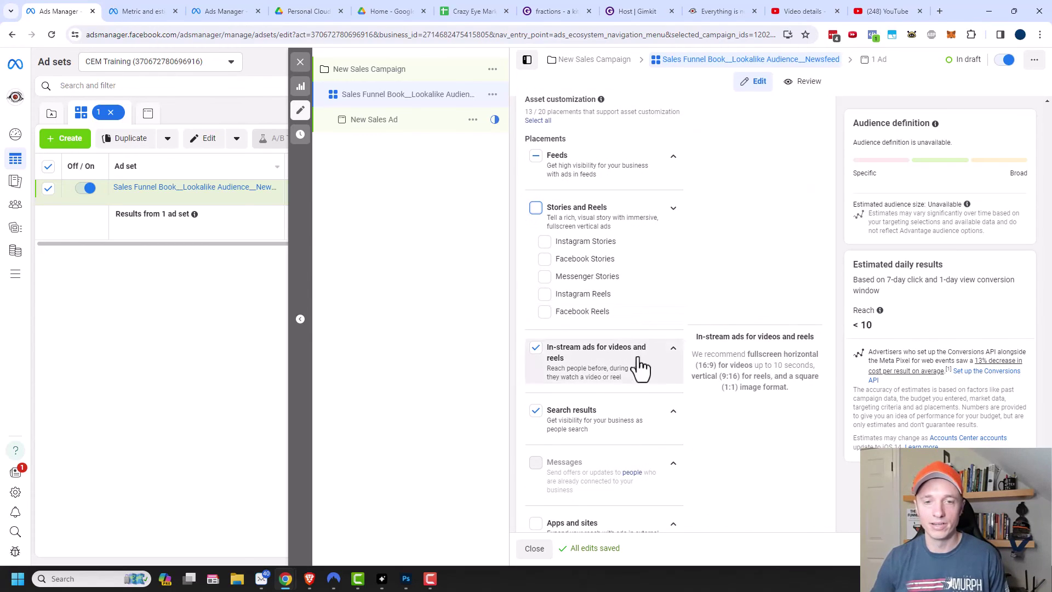
pyautogui.click(606, 356)
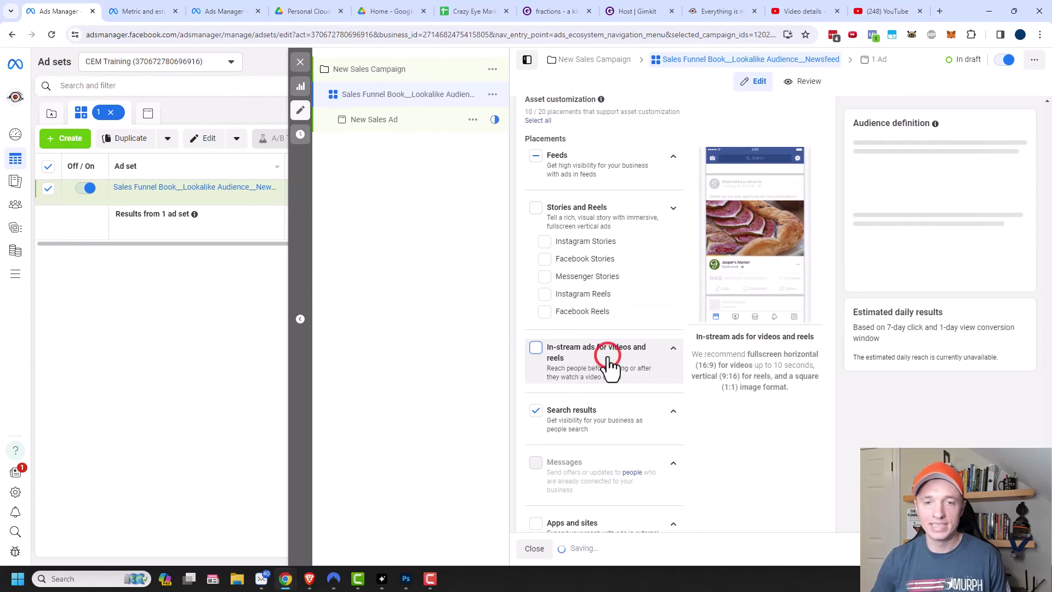
pyautogui.click(536, 351)
pyautogui.click(673, 351)
pyautogui.scroll(-1, 672, 353)
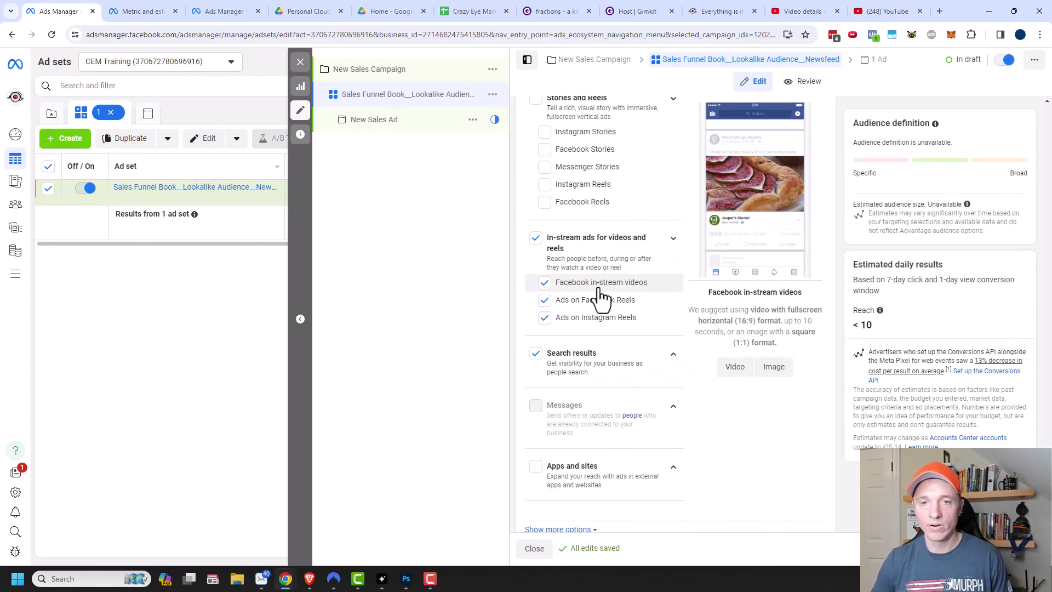
pyautogui.click(544, 299)
pyautogui.click(544, 317)
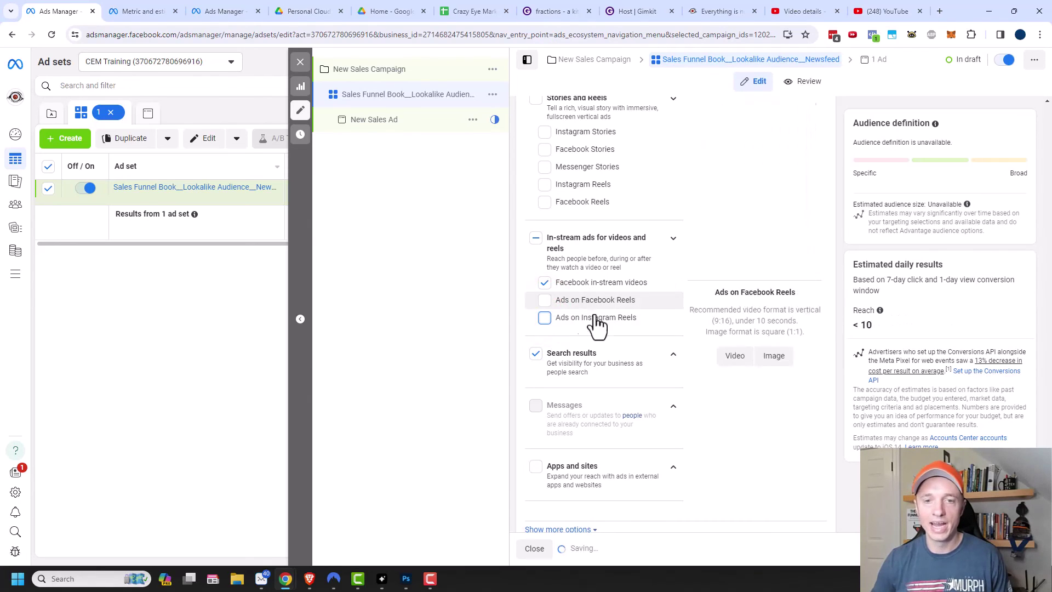
# - Expand the Search results and Apps and sites placement groups to review their individual placements
pyautogui.scroll(-1, 610, 329)
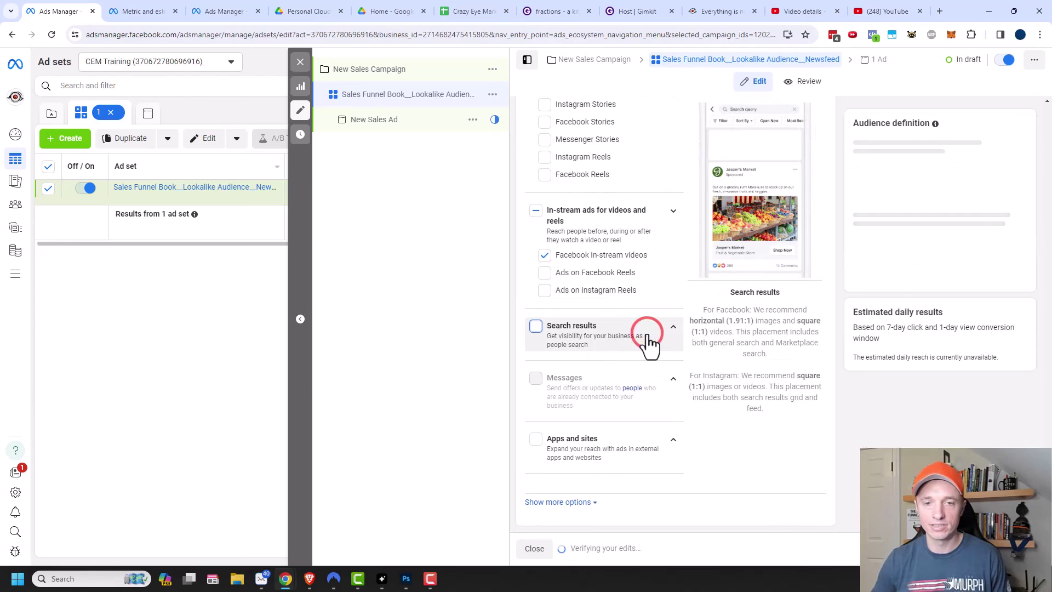
pyautogui.click(673, 328)
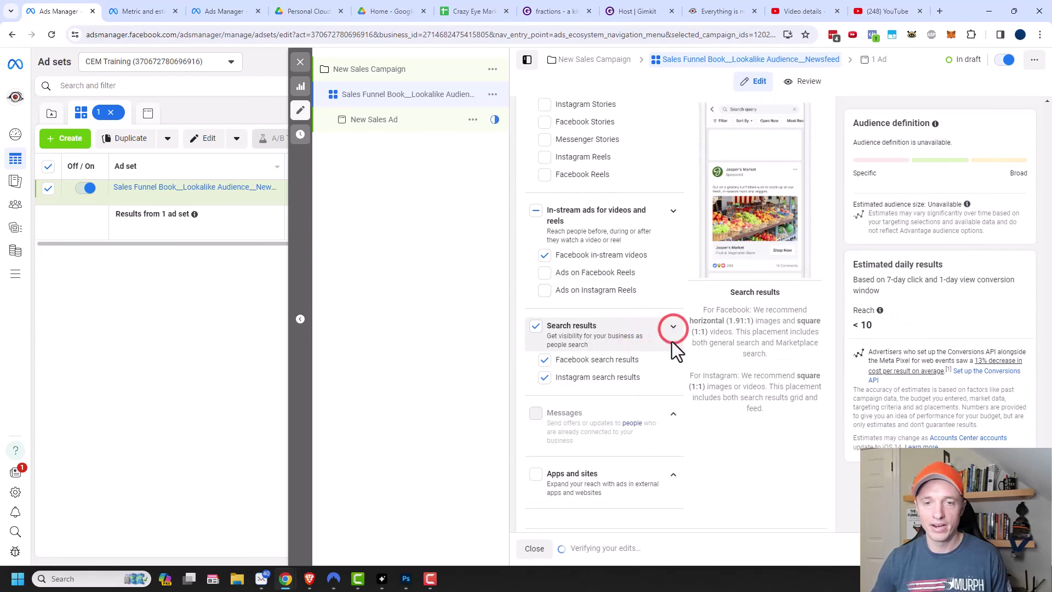
pyautogui.scroll(-1, 630, 350)
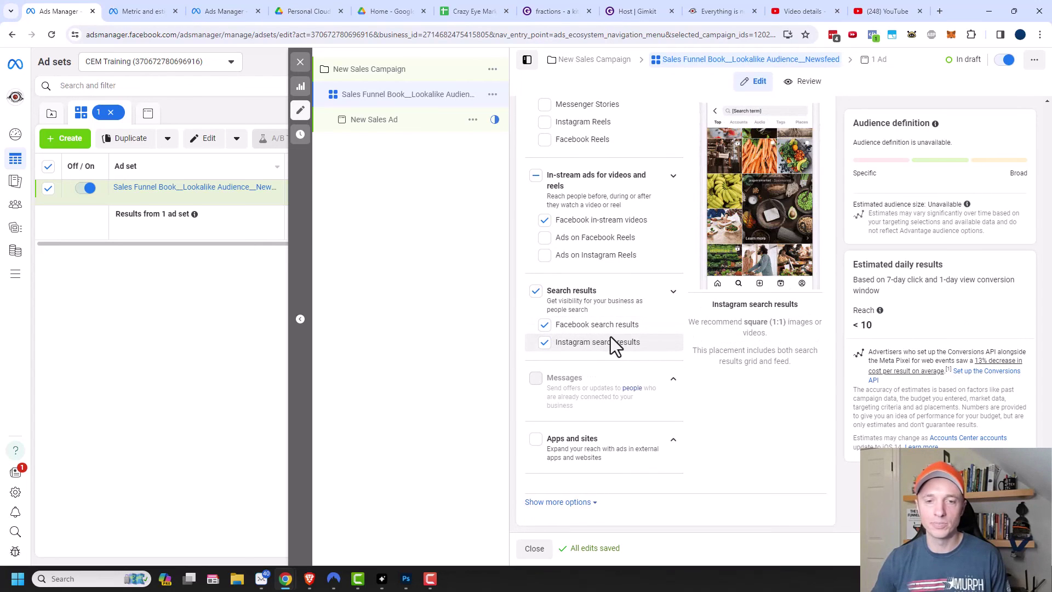
pyautogui.click(672, 439)
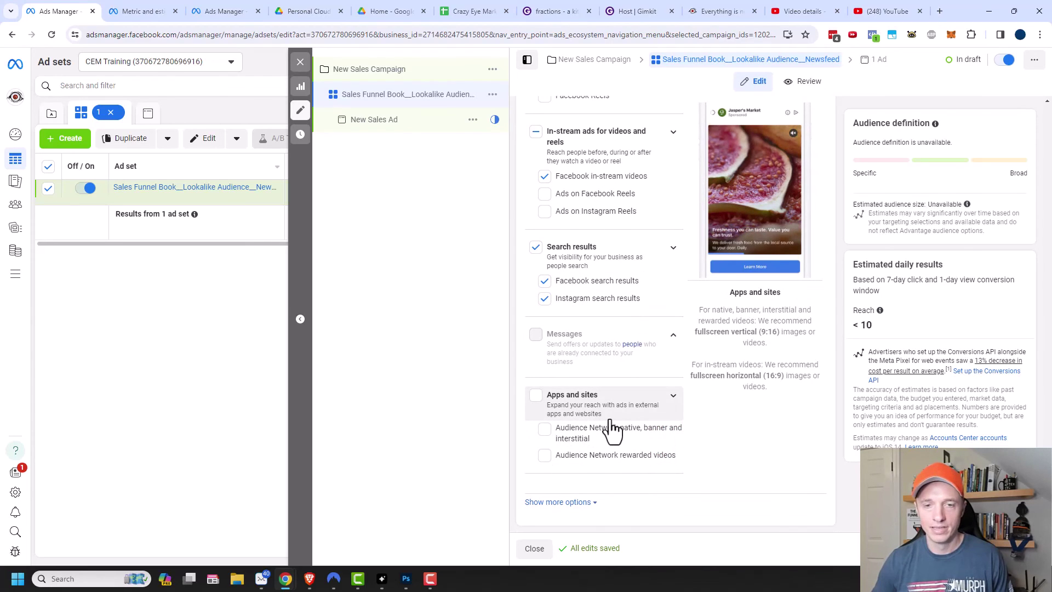
# - Show the additional placement options and set the specific mobile devices and operating systems to All mobile devices
pyautogui.click(579, 502)
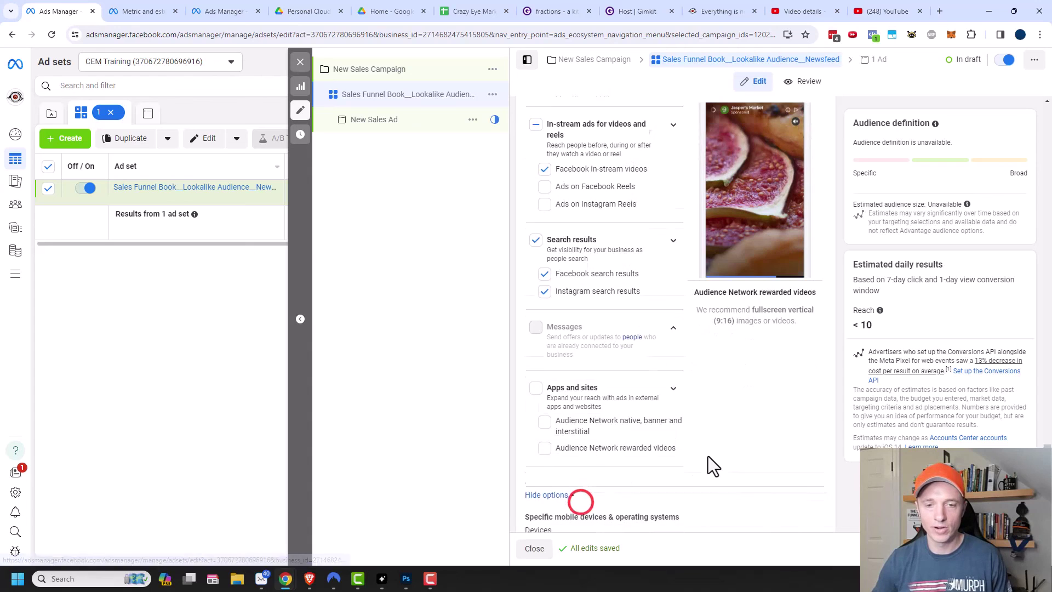
pyautogui.scroll(-5, 708, 458)
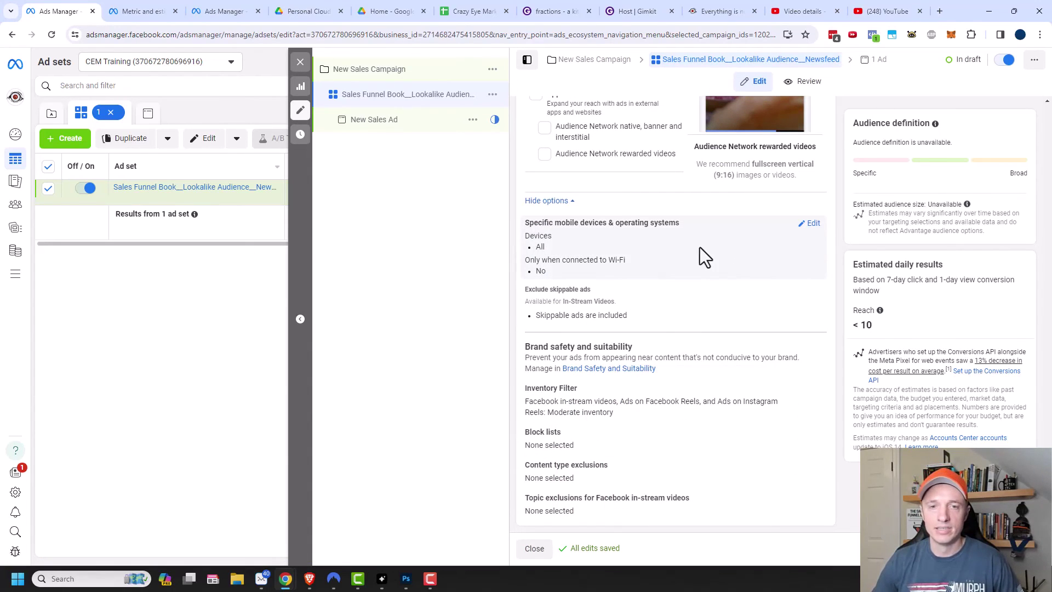
pyautogui.click(811, 223)
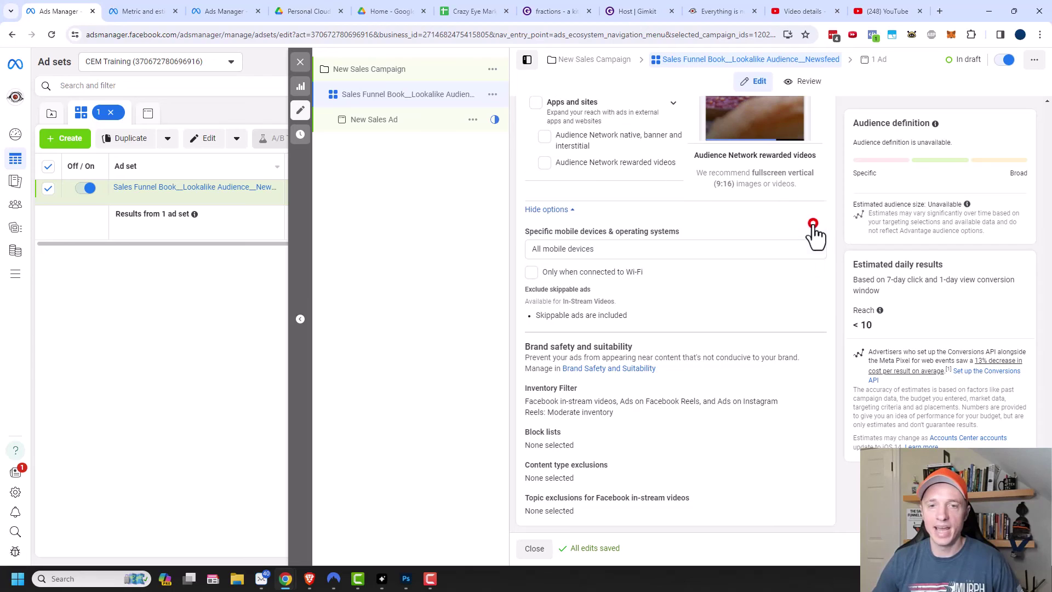
pyautogui.click(570, 251)
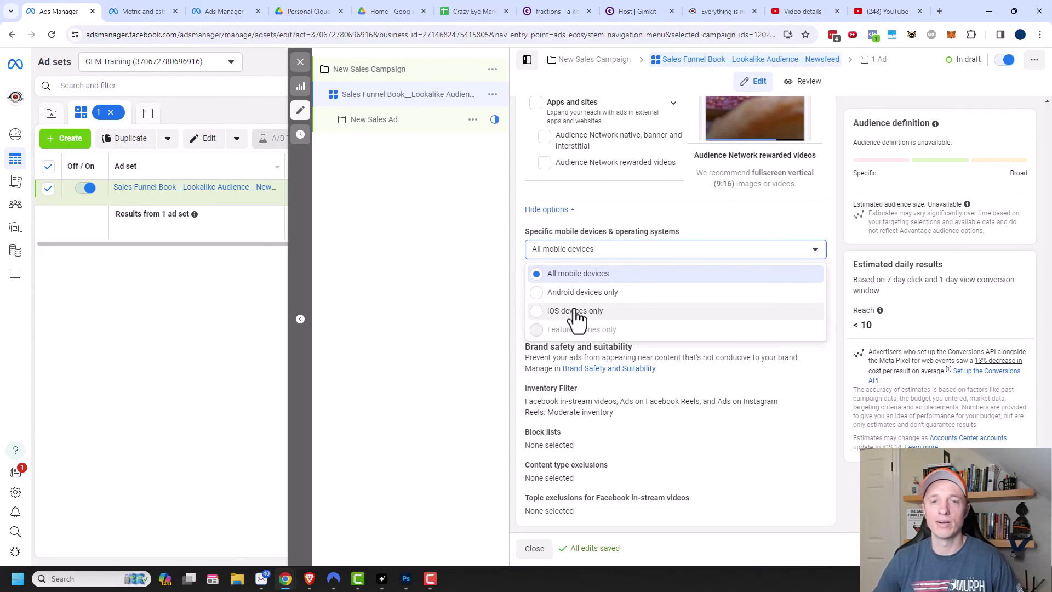
pyautogui.click(570, 275)
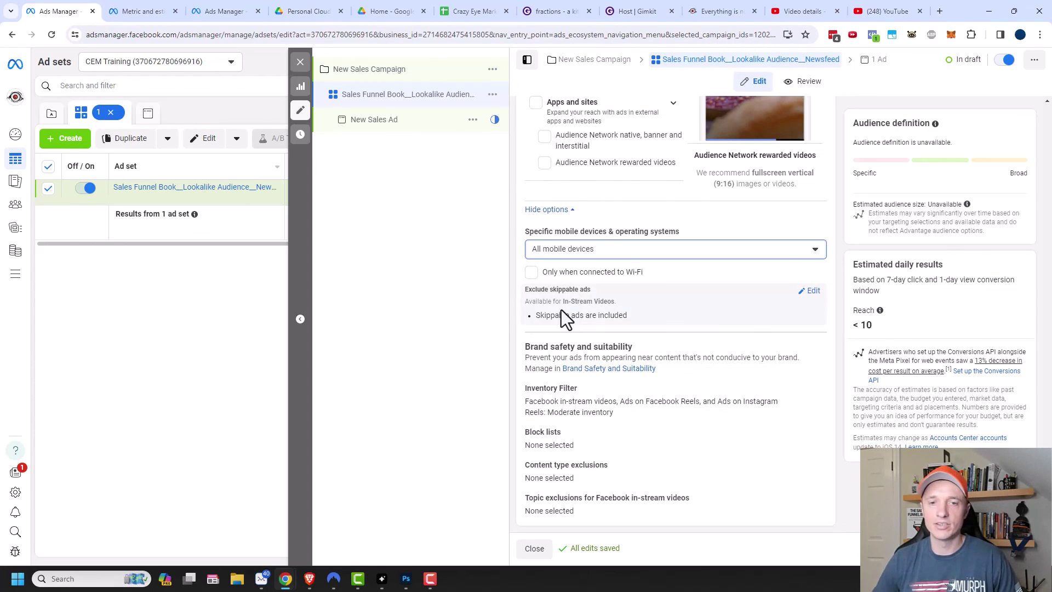
# - Try excluding skippable ads from the ad set's in-stream videos and clear that exclusion again
pyautogui.click(812, 290)
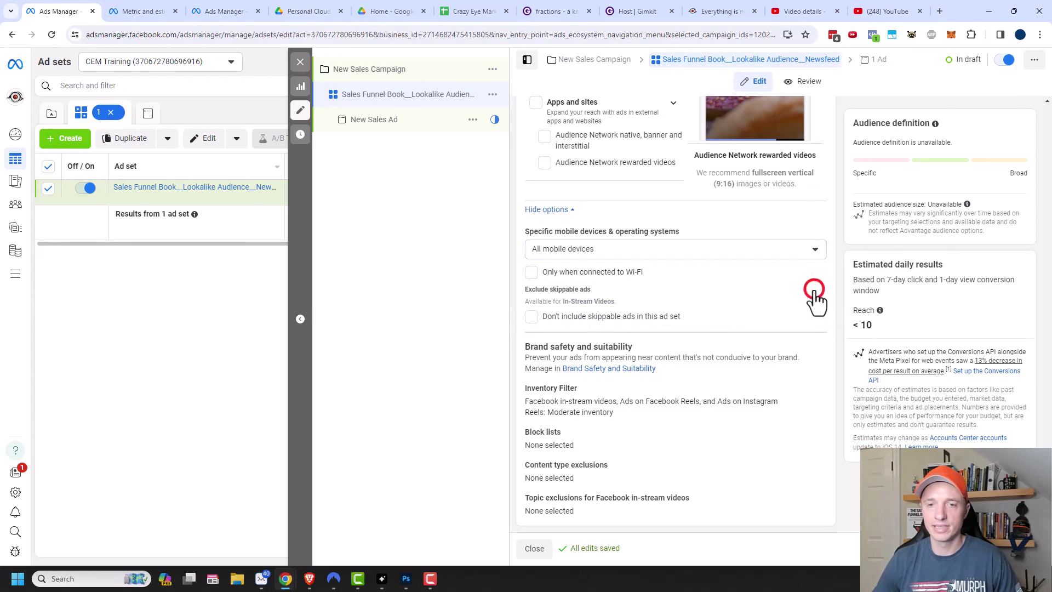
pyautogui.click(533, 318)
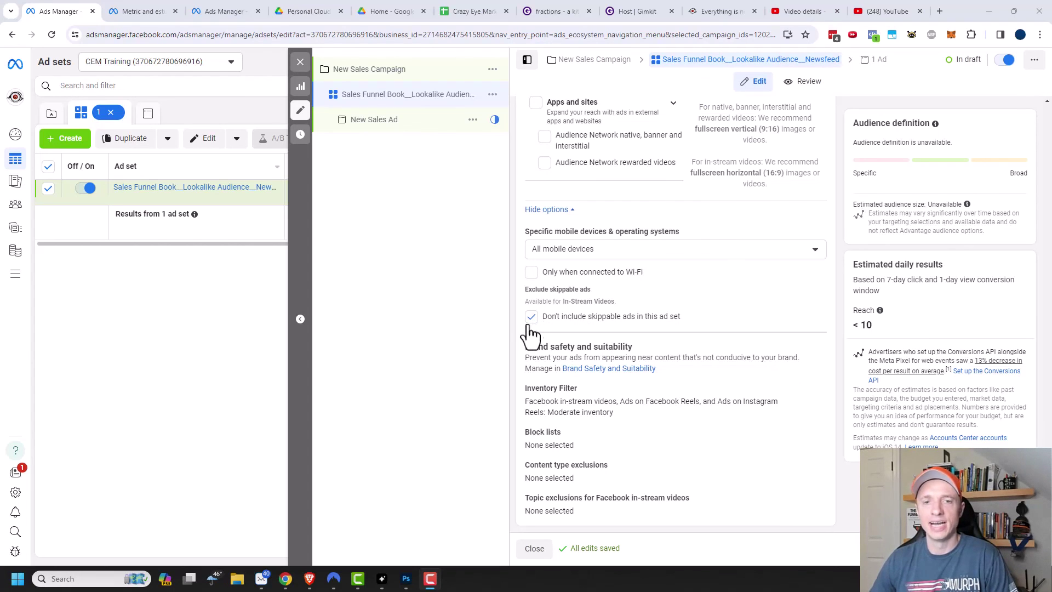
pyautogui.click(533, 320)
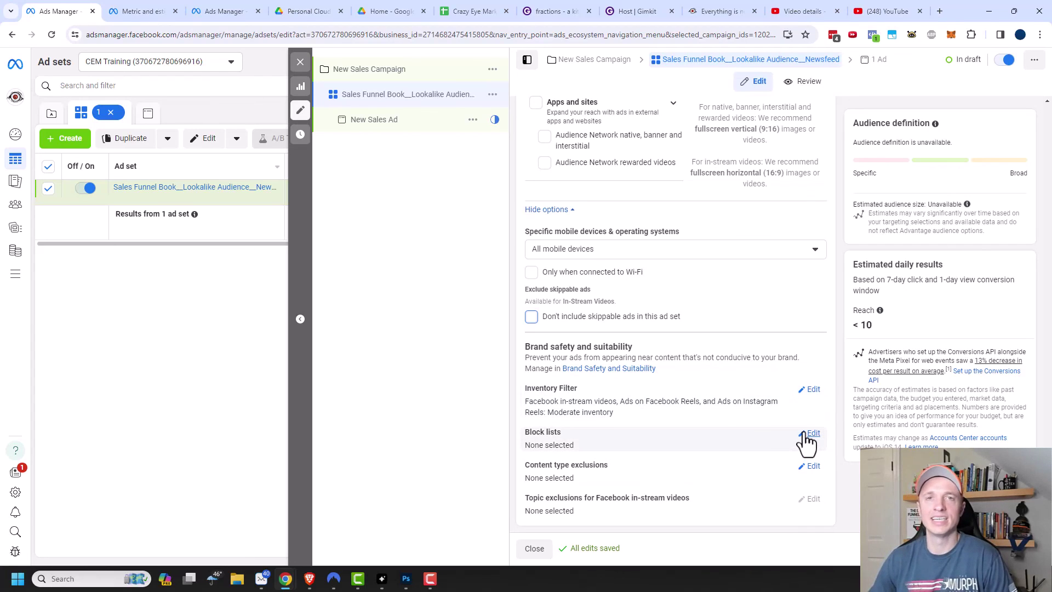
pyautogui.scroll(1, 807, 443)
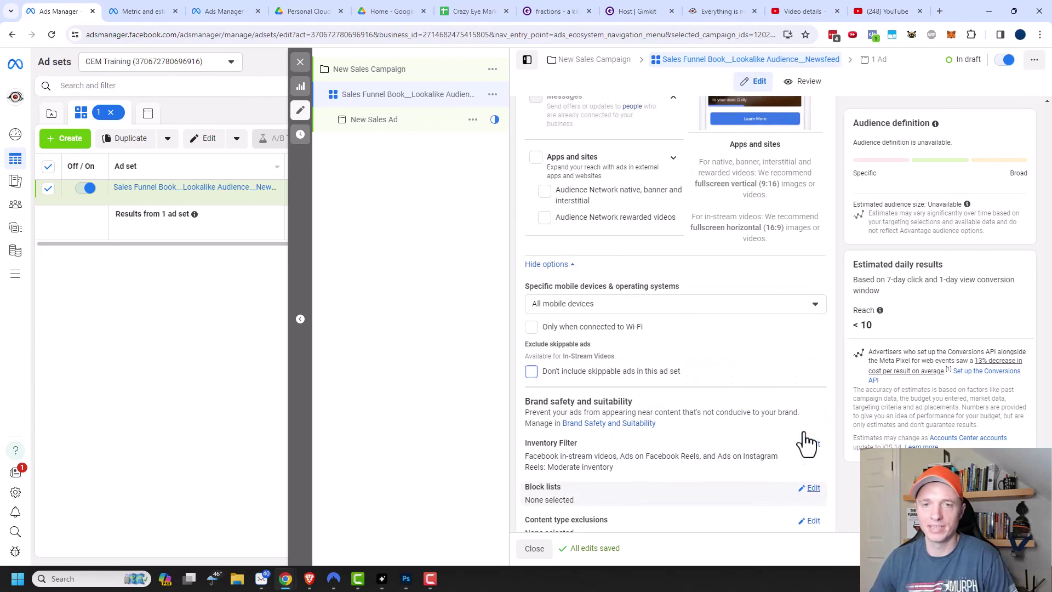
pyautogui.scroll(15, 806, 432)
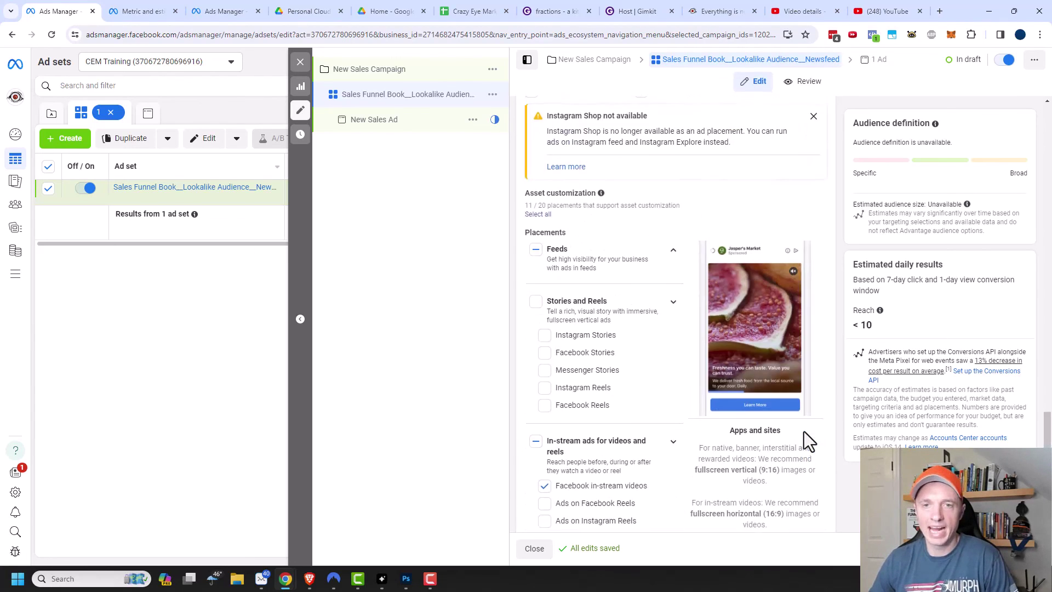